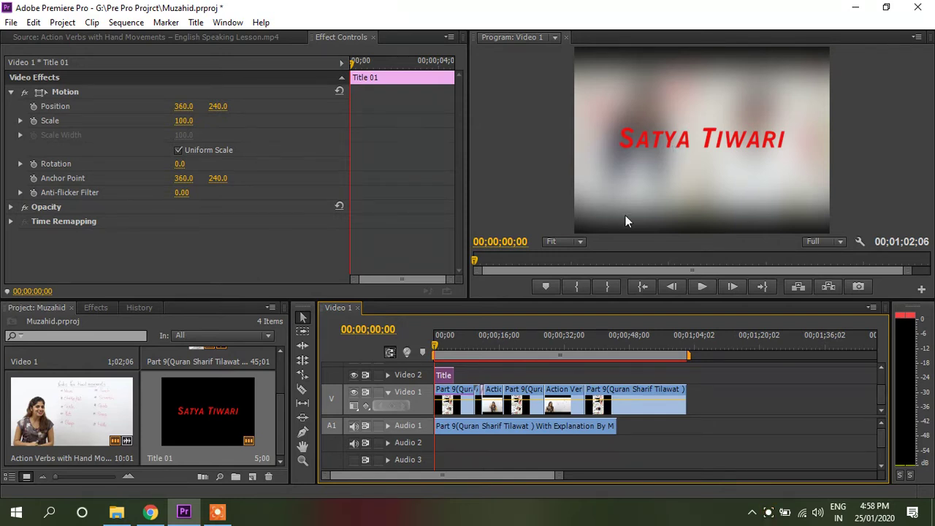
# Enable Position keyframing for the Title 01 clip at 00;00;00;00
pyautogui.click(413, 370)
pyautogui.click(444, 375)
pyautogui.click(33, 106)
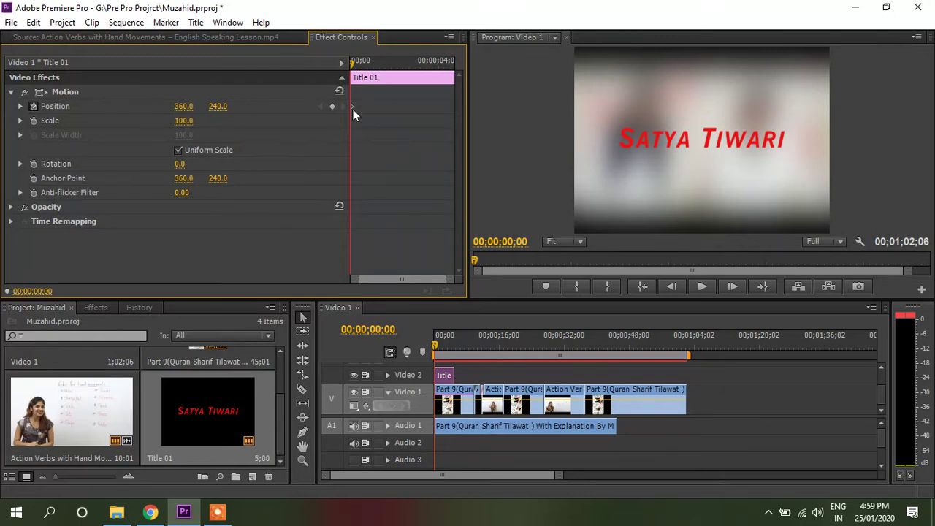
# Move the title's Position keyframe to exactly 00;00;01;00
pyautogui.moveTo(355, 106); pyautogui.dragTo(370, 107)
pyautogui.click(447, 345)
pyautogui.moveTo(447, 345); pyautogui.dragTo(438, 343)
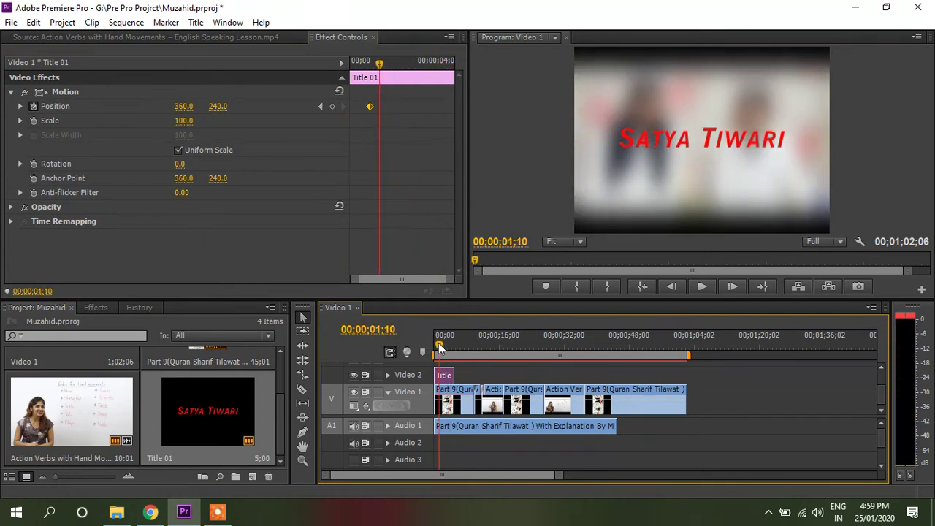
pyautogui.press('=')
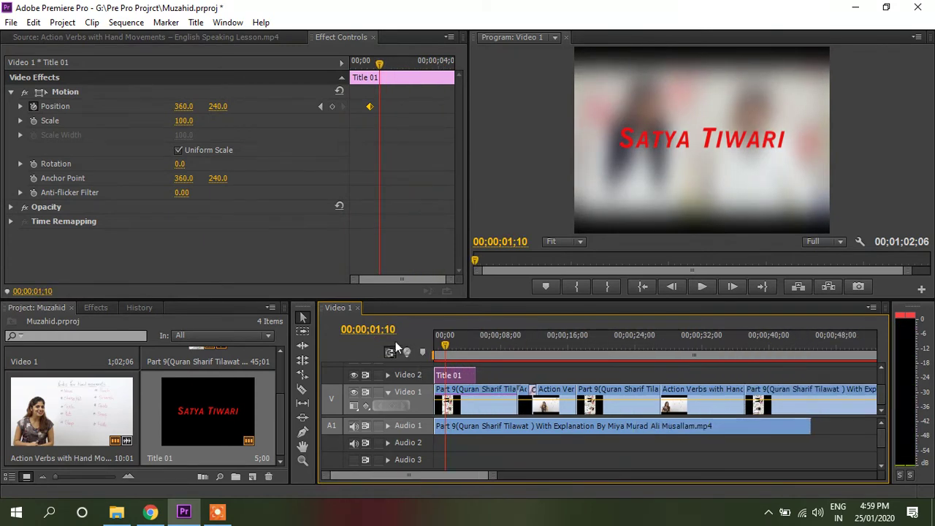
pyautogui.click(380, 329)
pyautogui.moveTo(396, 329); pyautogui.dragTo(390, 330)
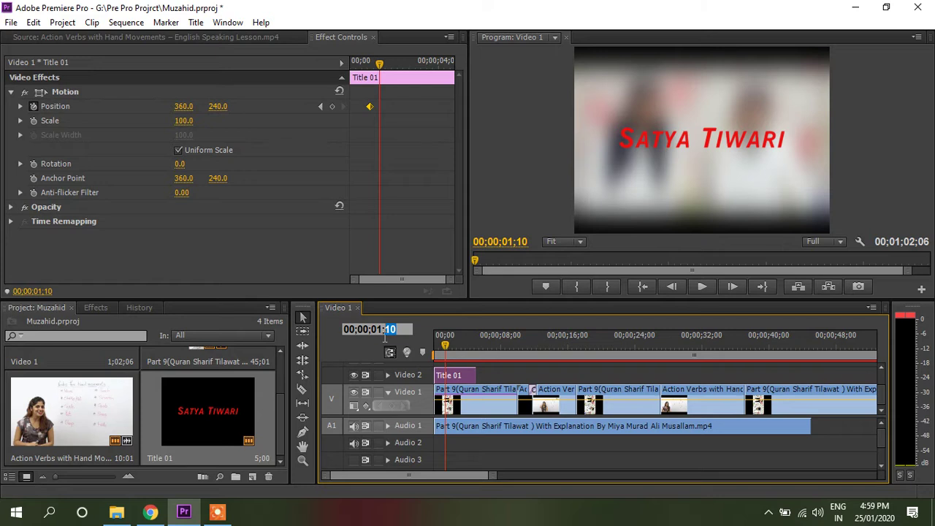
pyautogui.write('00')
pyautogui.press('Return')
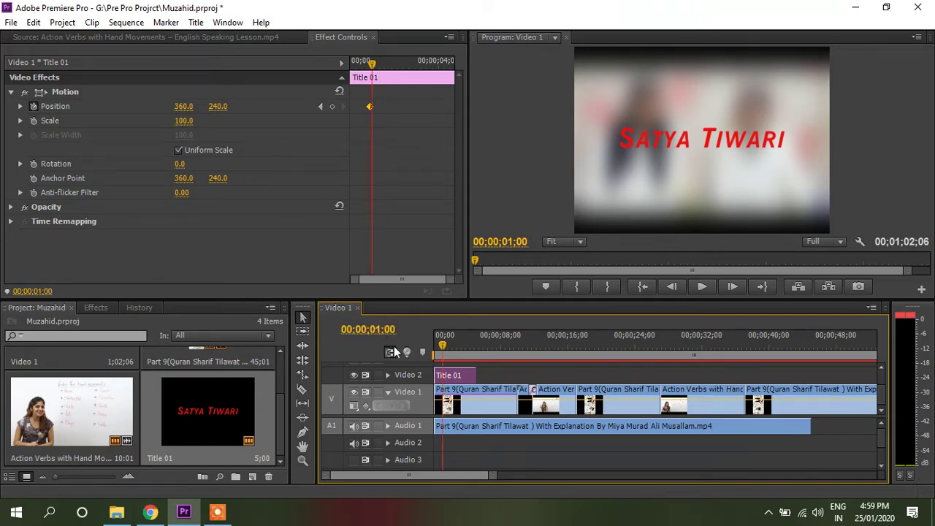
pyautogui.moveTo(369, 106); pyautogui.dragTo(372, 106)
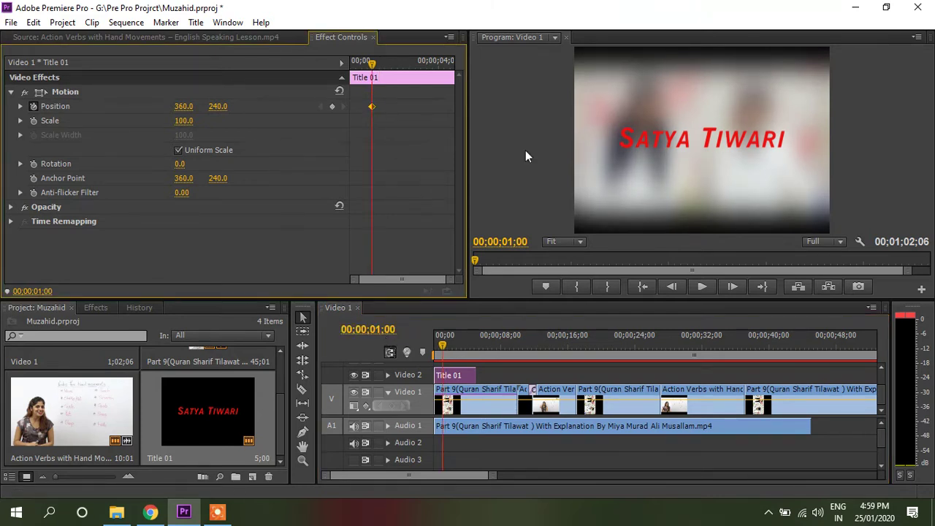
# At 00;00;00;00, set the title's horizontal Position to -277 so that it starts outside the frame
pyautogui.moveTo(372, 62); pyautogui.dragTo(350, 63)
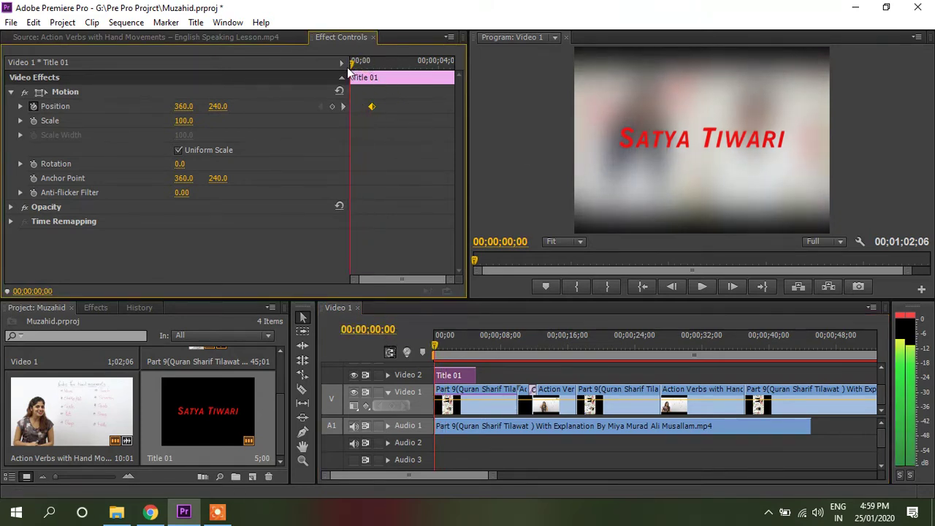
pyautogui.click(448, 377)
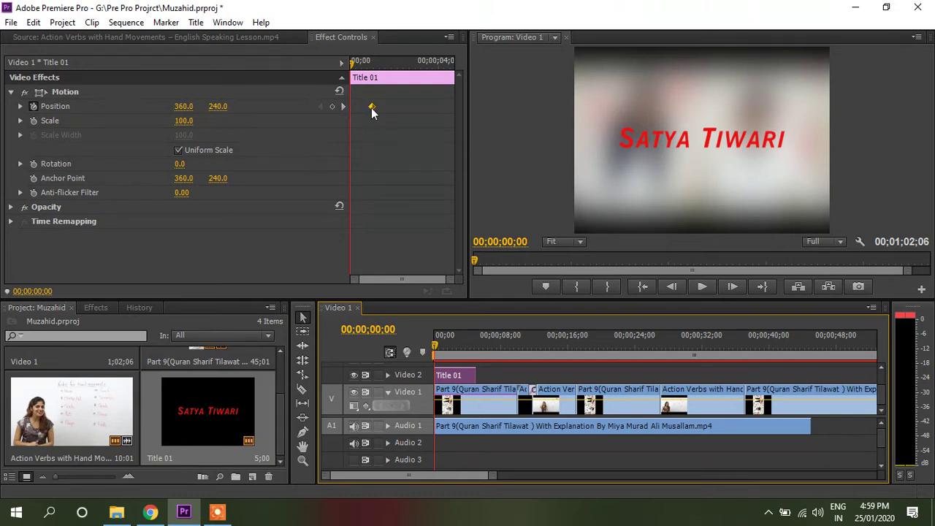
pyautogui.moveTo(184, 106); pyautogui.dragTo(0, 106)
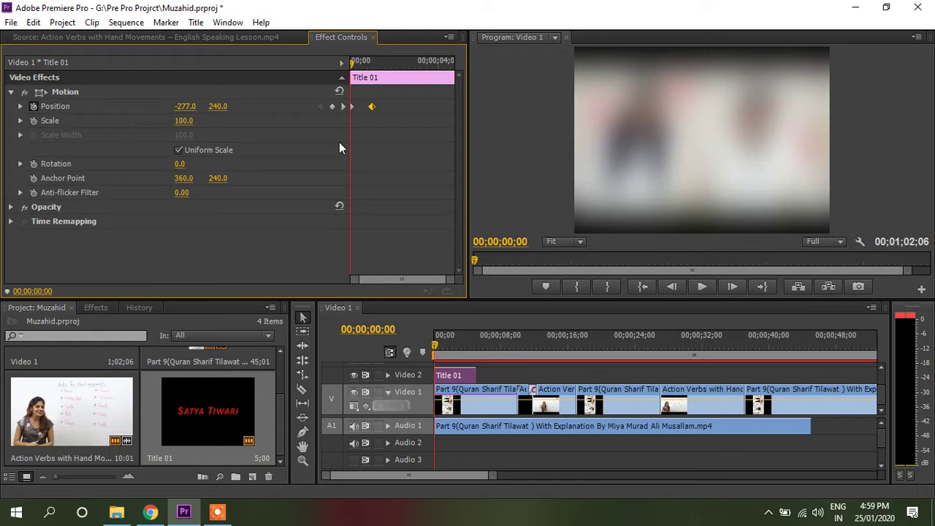
# Play the beginning of the sequence to preview the title sliding in
pyautogui.press('space')
pyautogui.press('space')
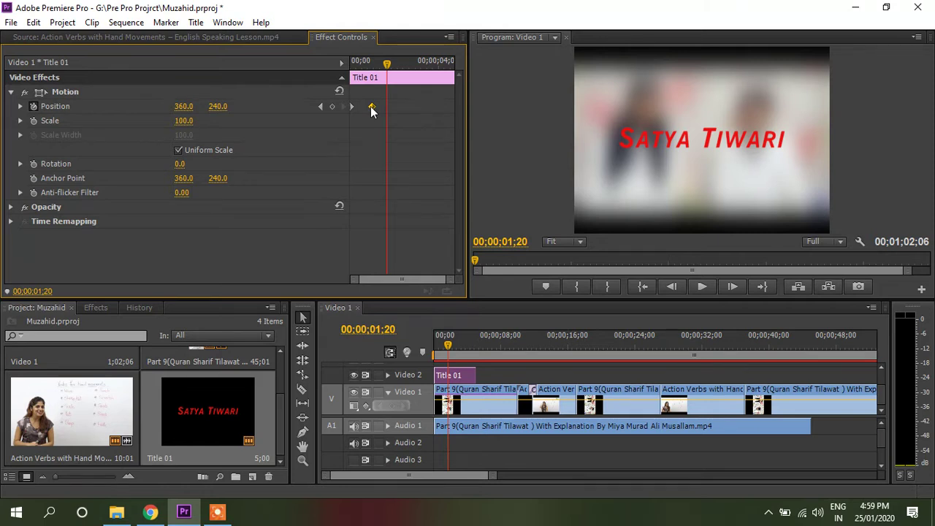
pyautogui.moveTo(388, 65); pyautogui.dragTo(346, 73)
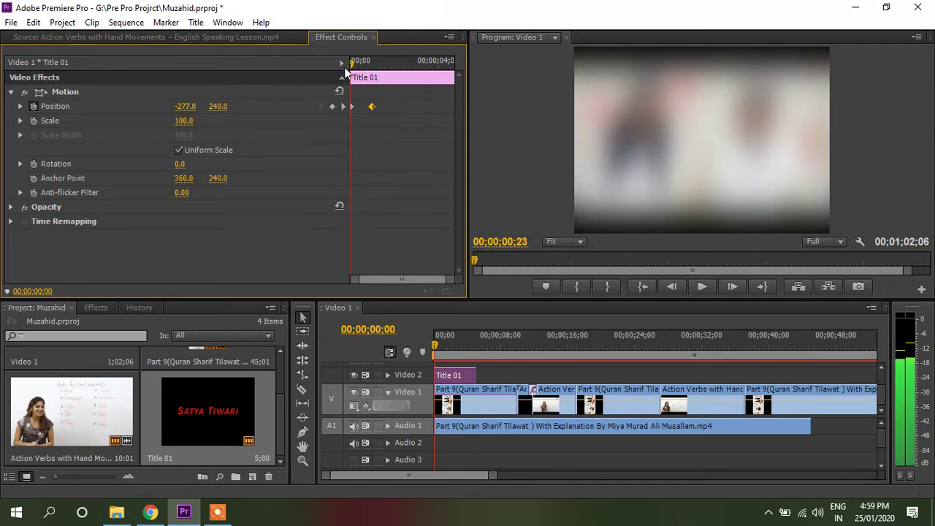
pyautogui.press('space')
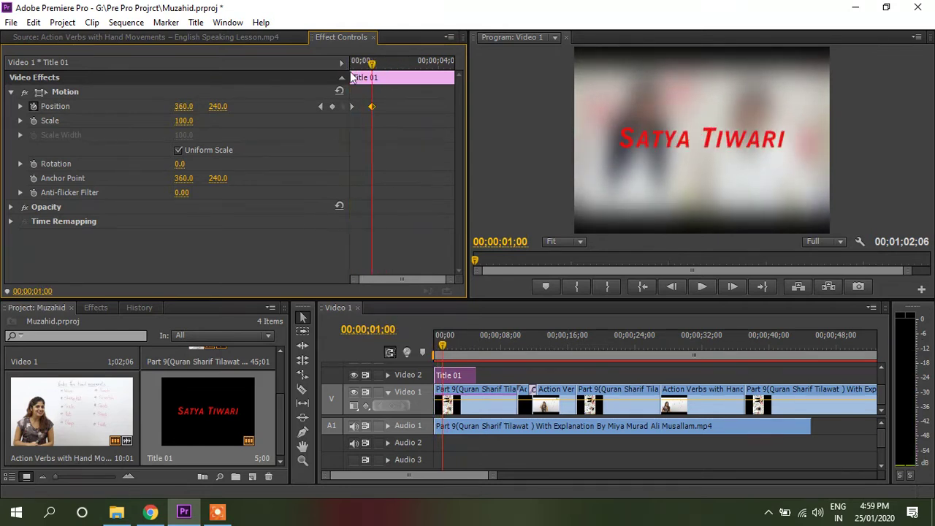
# Apply Ease In temporal interpolation to both Position keyframes of the title
pyautogui.moveTo(393, 118); pyautogui.dragTo(353, 107)
pyautogui.rightClick(372, 106)
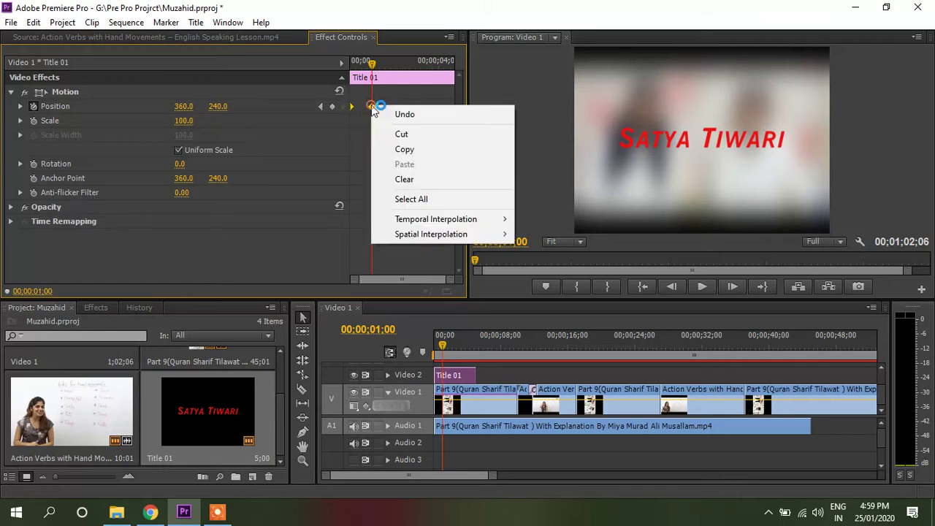
pyautogui.moveTo(478, 235)
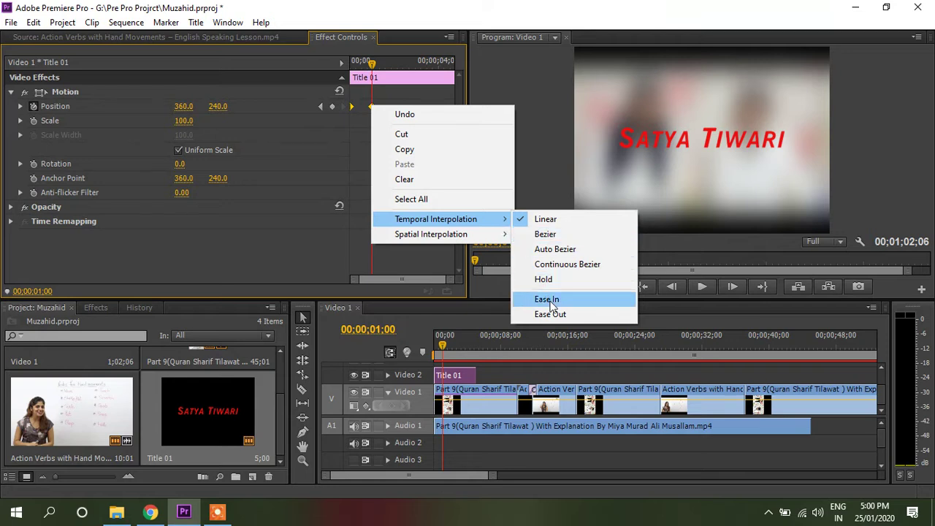
pyautogui.click(551, 305)
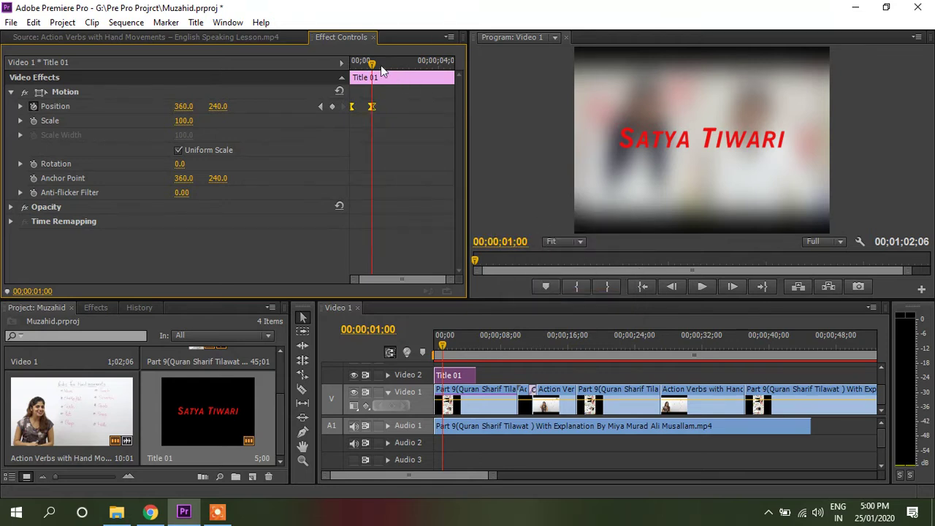
# Play the sequence from the start to check the eased slide-in of the title
pyautogui.moveTo(371, 72); pyautogui.dragTo(357, 65)
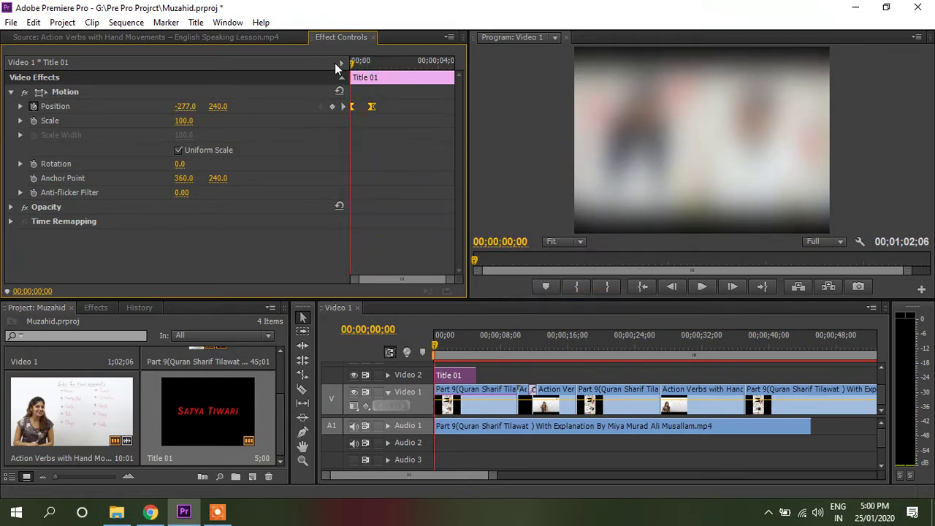
pyautogui.press('space')
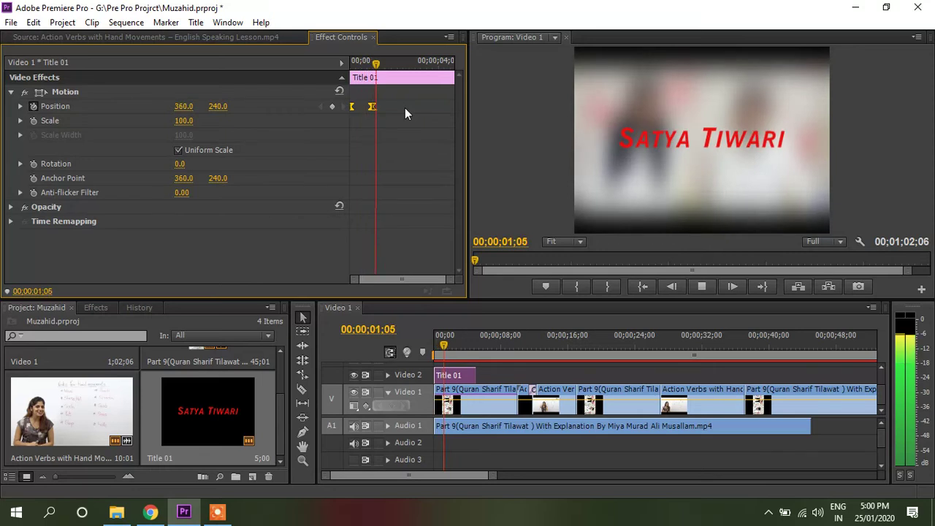
pyautogui.press('space')
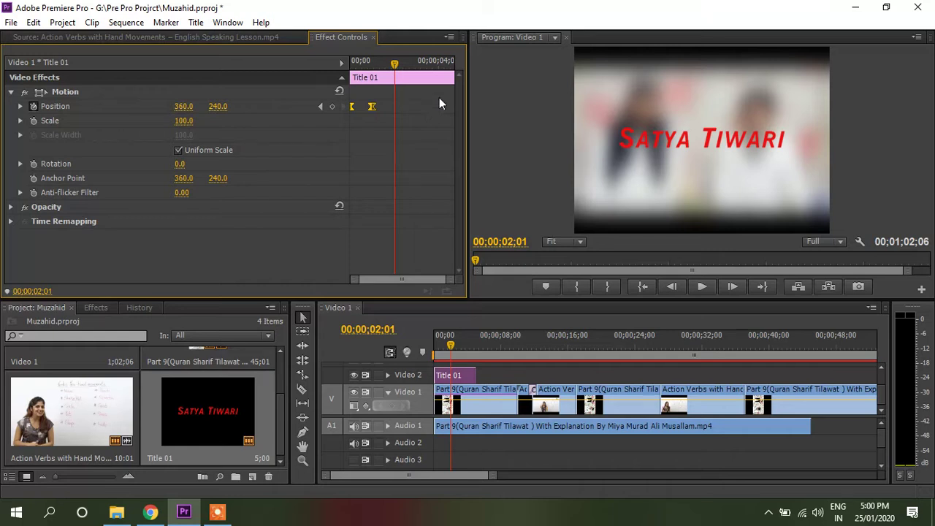
pyautogui.moveTo(453, 344); pyautogui.dragTo(425, 350)
pyautogui.press('space')
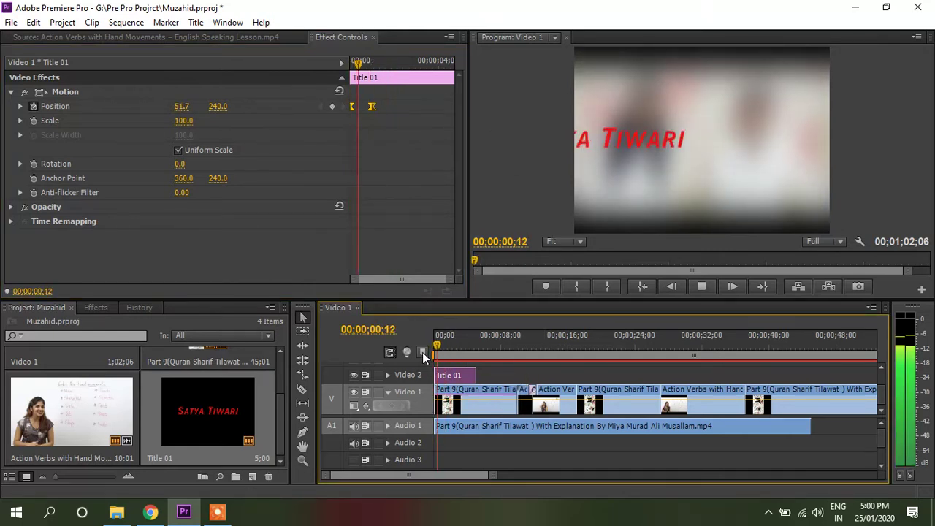
pyautogui.press('space')
# Animate the title's Scale from a keyframe at 00;00;00;29 to 106 at 00;00;04;25
pyautogui.moveTo(442, 344); pyautogui.dragTo(442, 344)
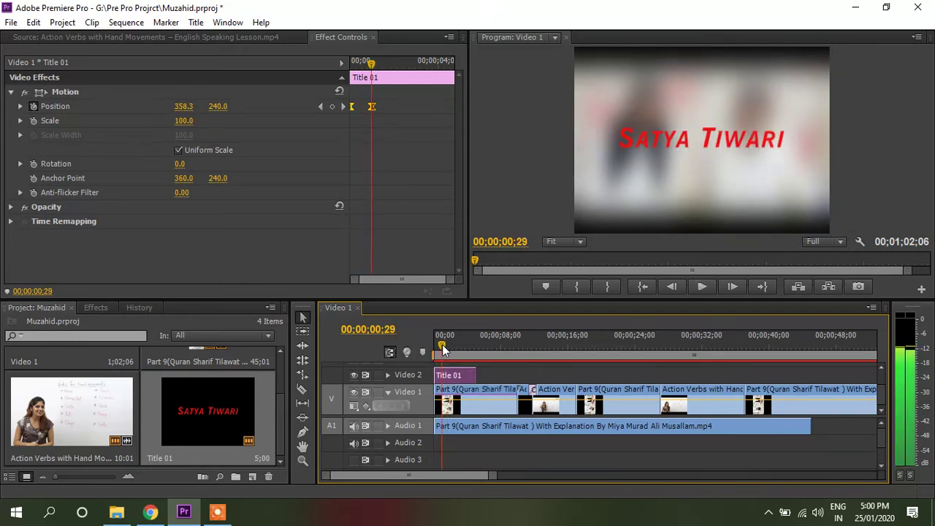
pyautogui.click(34, 121)
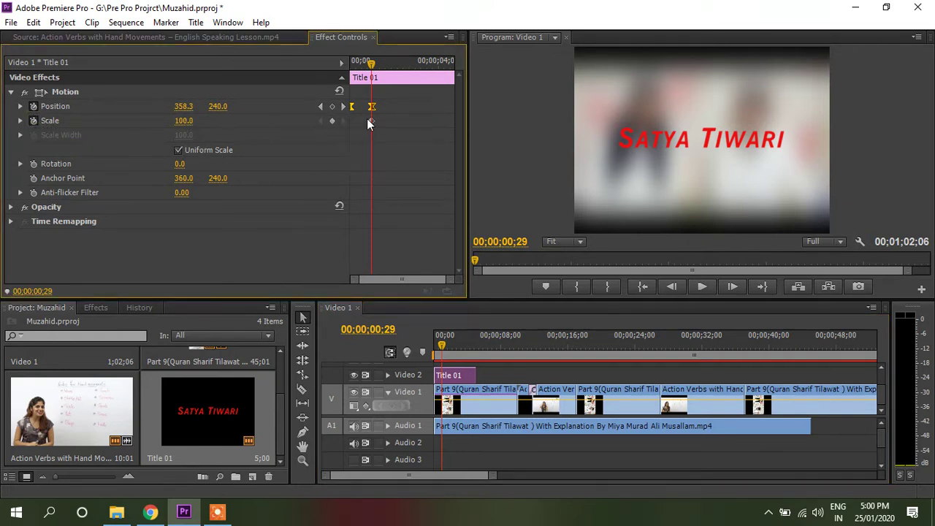
pyautogui.click(473, 343)
pyautogui.moveTo(474, 343); pyautogui.dragTo(474, 344)
pyautogui.click(183, 121)
pyautogui.write('10')
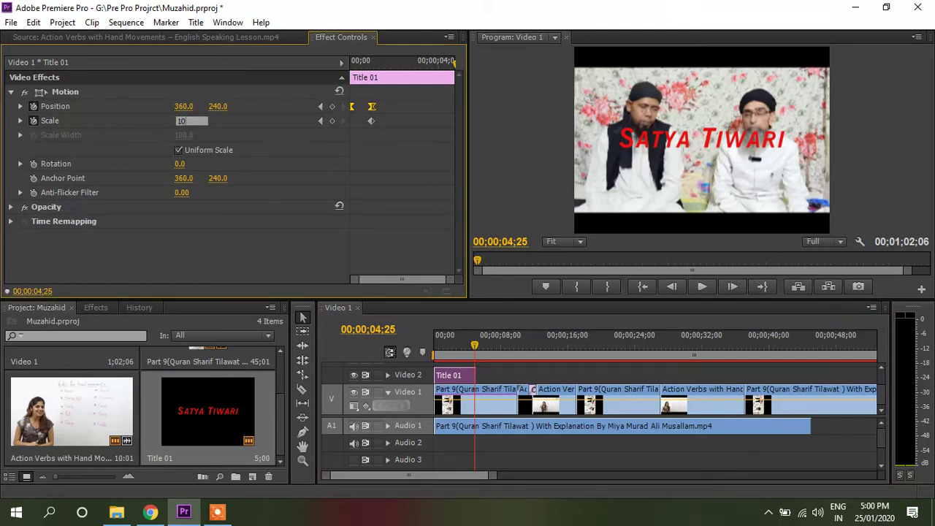
pyautogui.write('6')
pyautogui.press('Return')
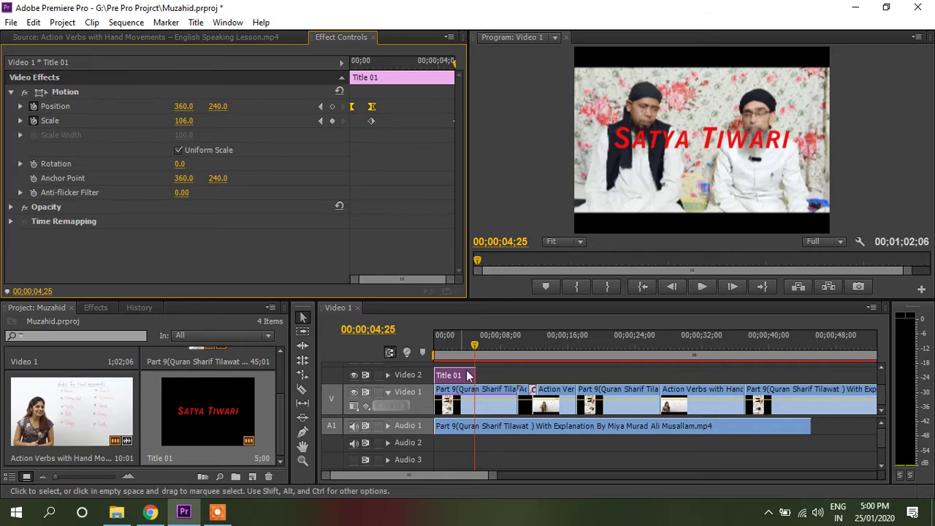
# Play the sequence from the start to preview the title's slide-in and slow scaling
pyautogui.moveTo(473, 344); pyautogui.dragTo(435, 345)
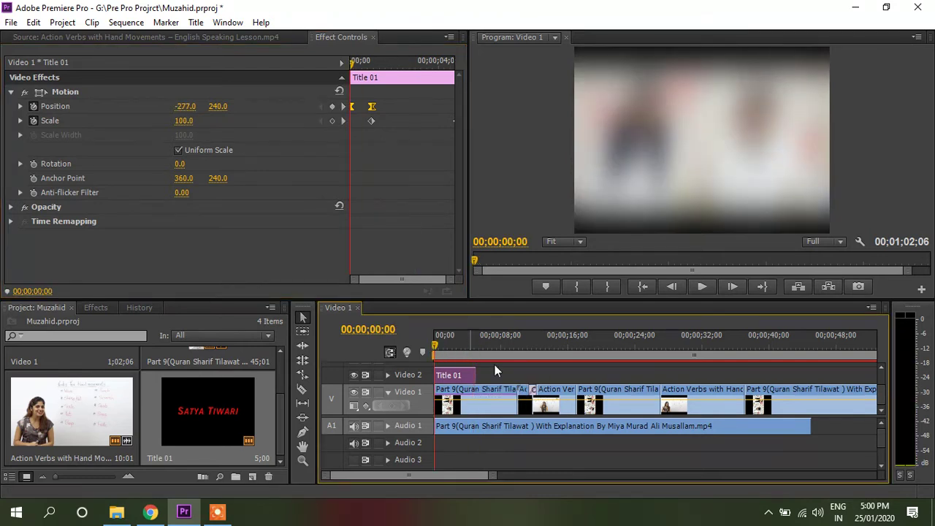
pyautogui.press('space')
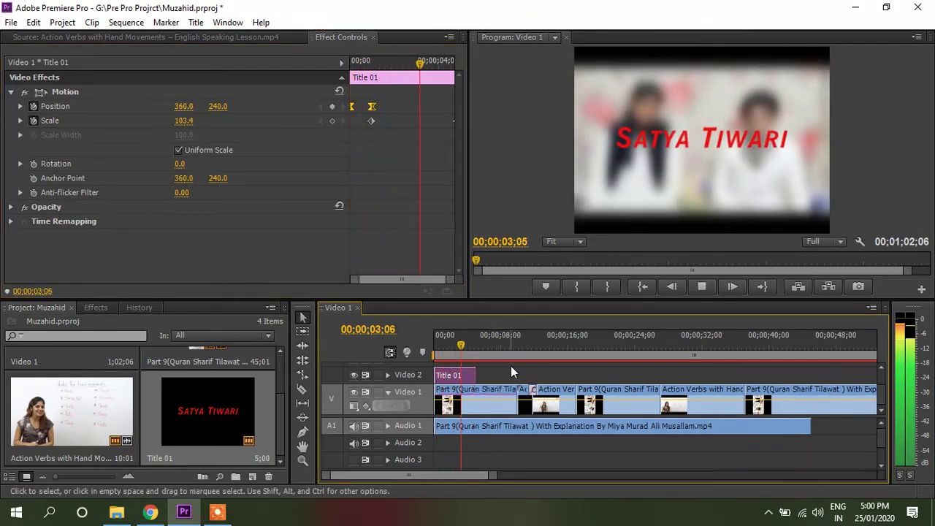
pyautogui.press('space')
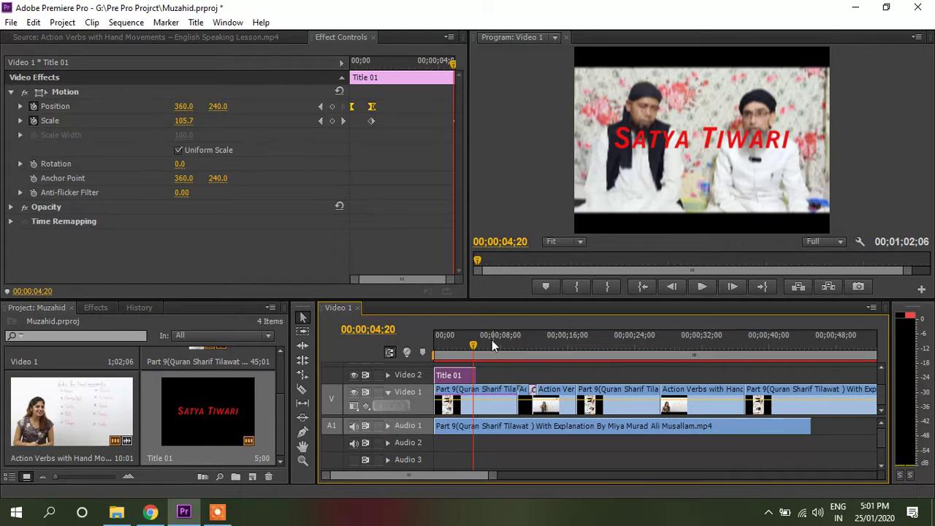
# Set the title's Opacity to 0% at 00;00;05;00, matching the last Camera Blur keyframe of the clip beneath it
pyautogui.moveTo(472, 349); pyautogui.dragTo(469, 350)
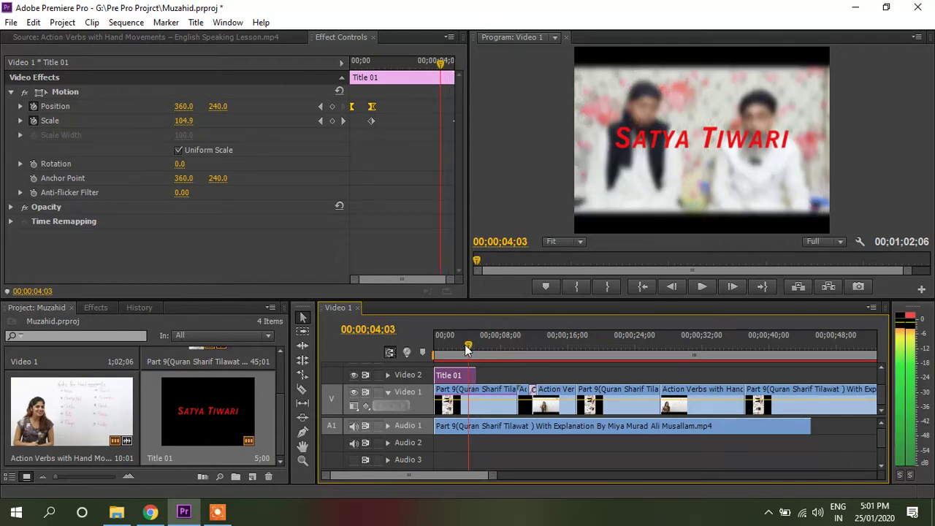
pyautogui.click(479, 389)
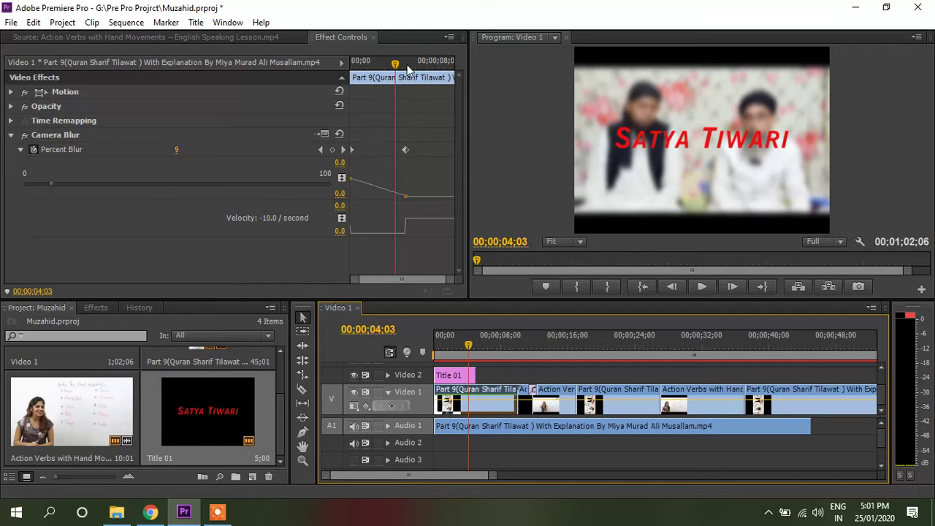
pyautogui.moveTo(395, 64); pyautogui.dragTo(407, 66)
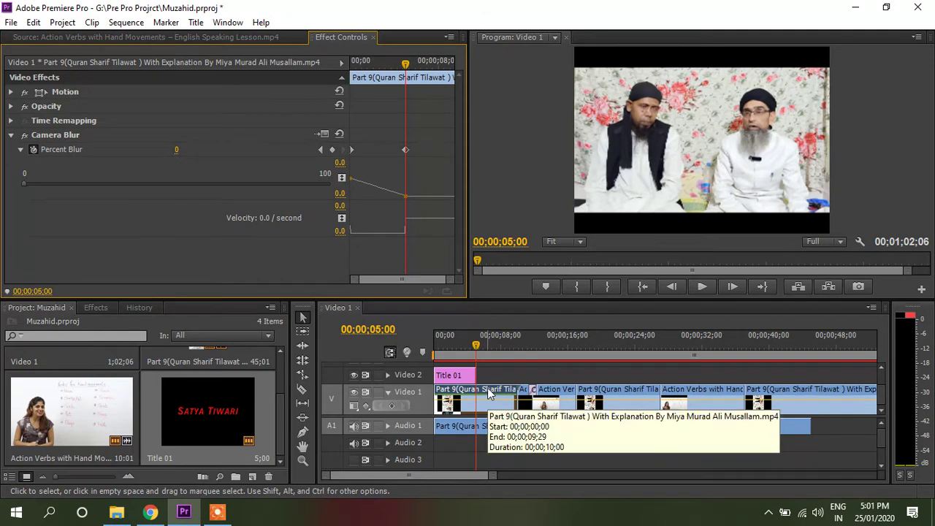
pyautogui.click(461, 378)
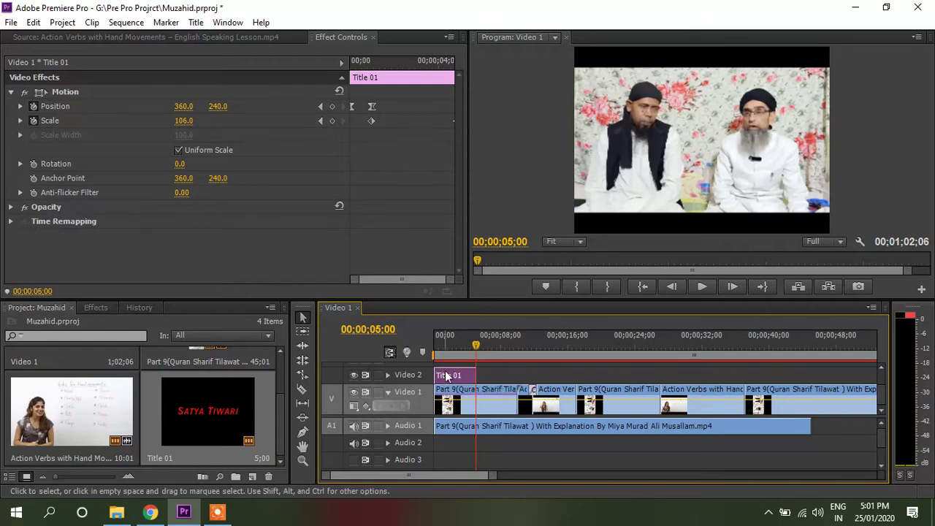
pyautogui.click(12, 207)
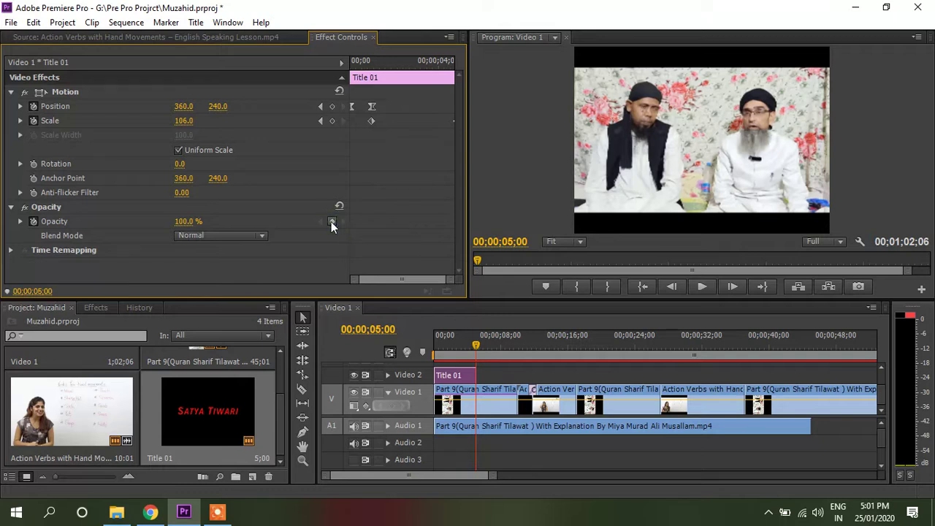
pyautogui.click(187, 221)
pyautogui.write('0')
pyautogui.press('Return')
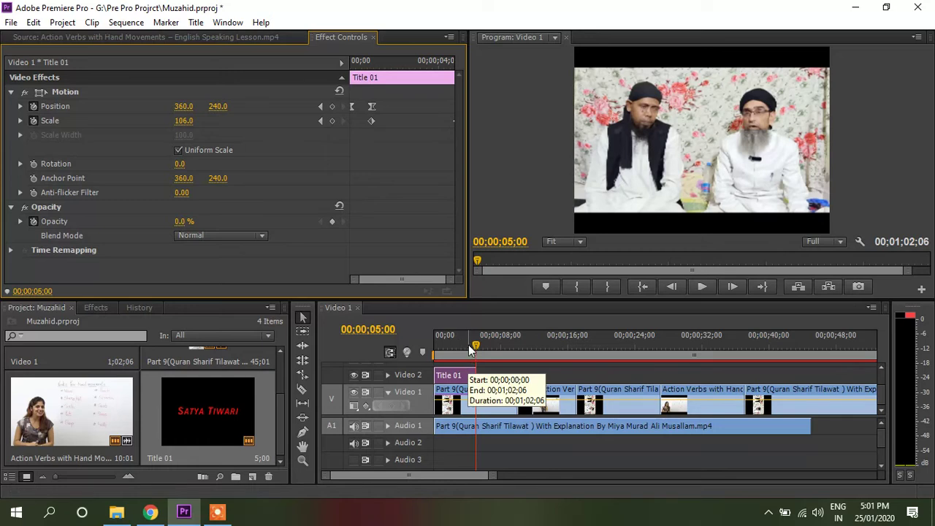
# Add an Opacity keyframe of 100% to the title at 00;00;04;00
pyautogui.scroll(1, 453, 366)
pyautogui.click(377, 329)
pyautogui.click(380, 329)
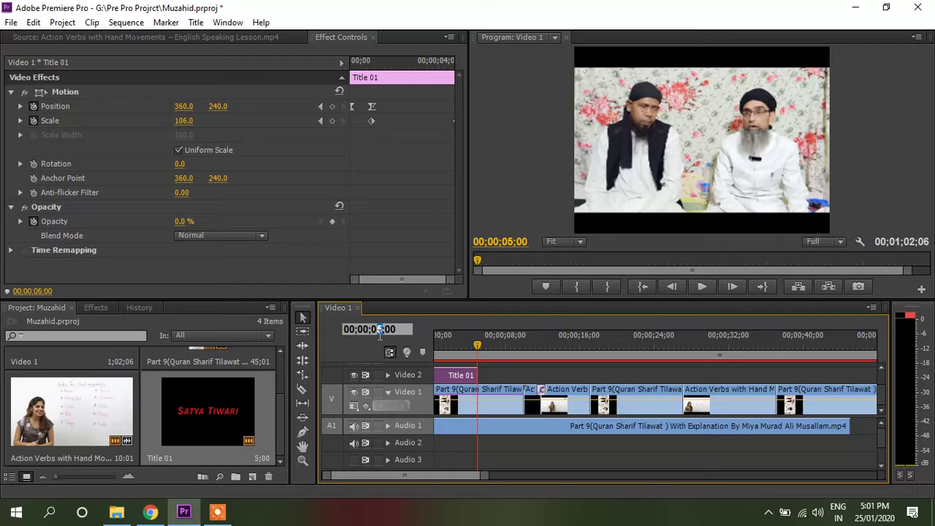
pyautogui.write('4')
pyautogui.press('Return')
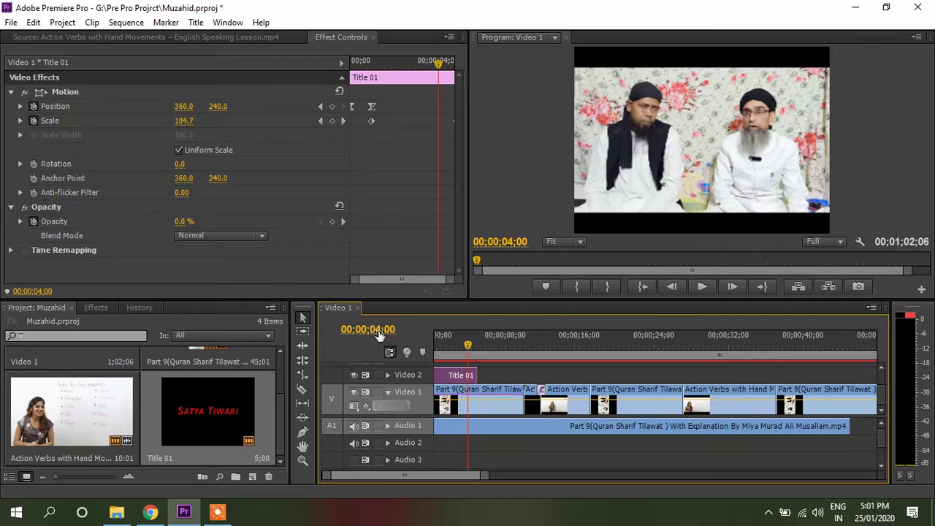
pyautogui.click(332, 222)
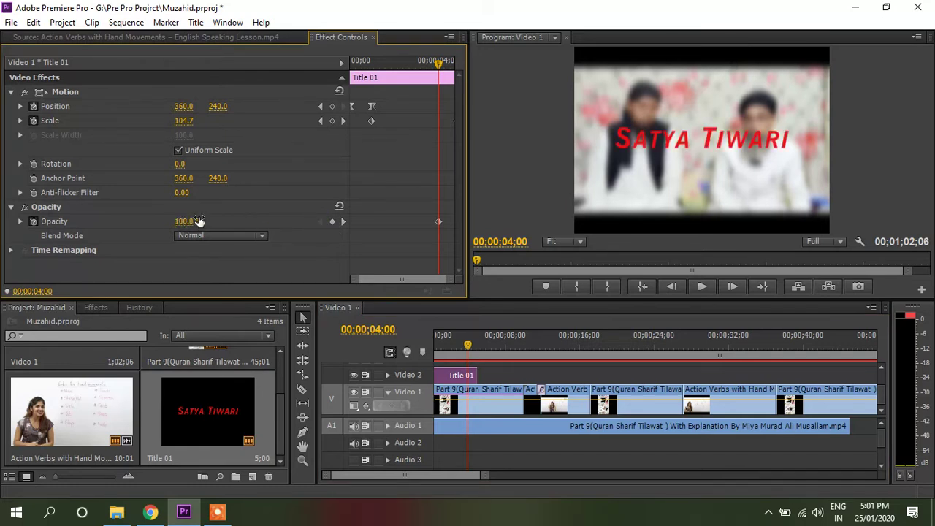
# Play the title section from 00;00;04;00 and again from the start of the sequence to preview the fade-out
pyautogui.press('space')
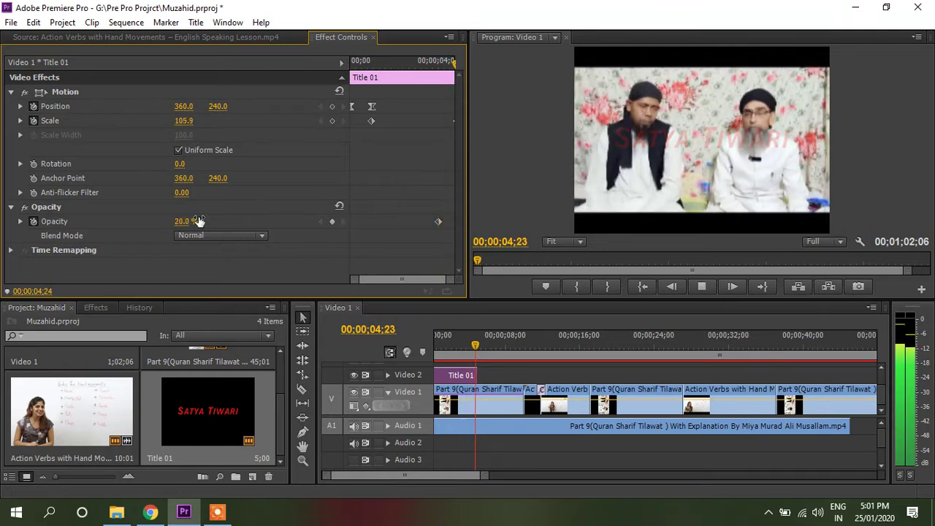
pyautogui.press('space')
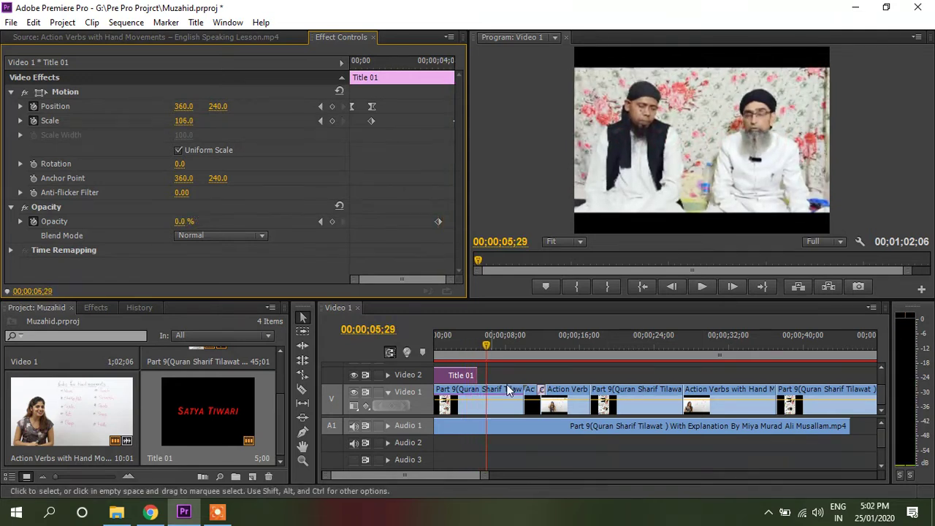
pyautogui.moveTo(485, 348); pyautogui.dragTo(411, 348)
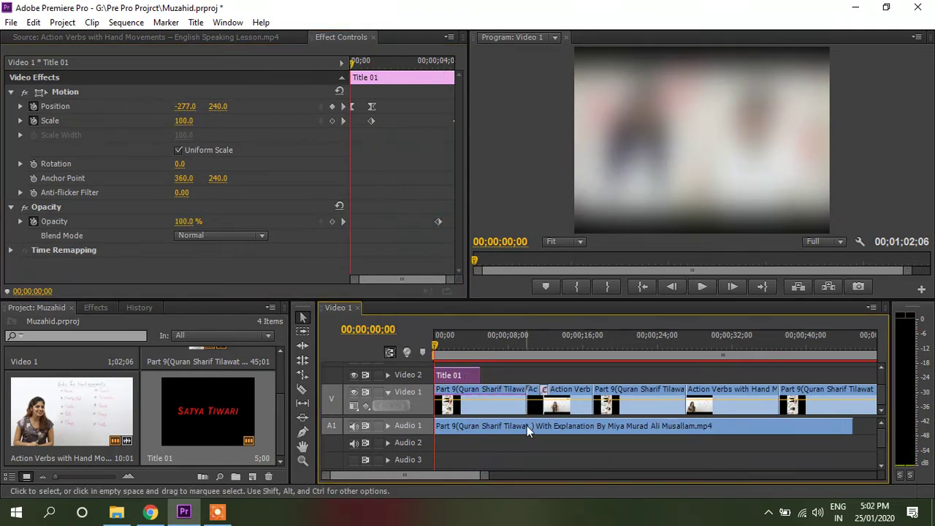
pyautogui.press('space')
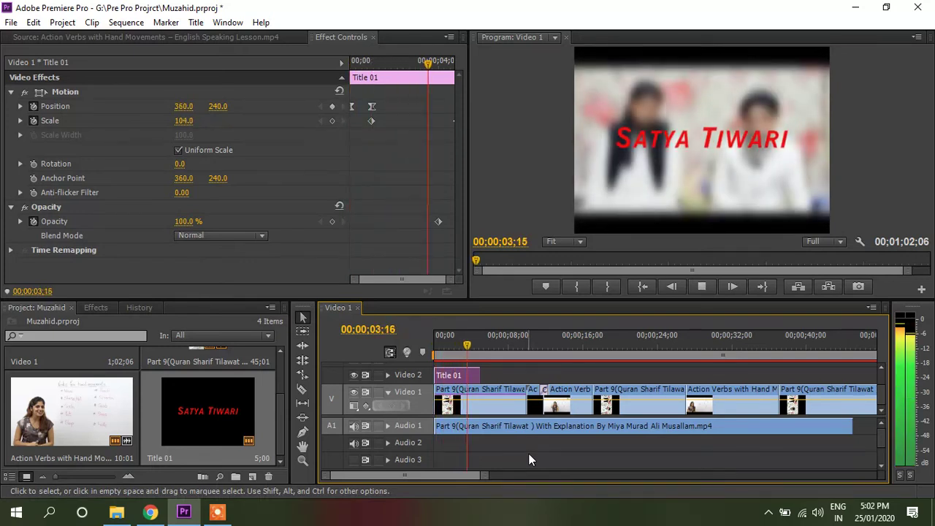
pyautogui.press('space')
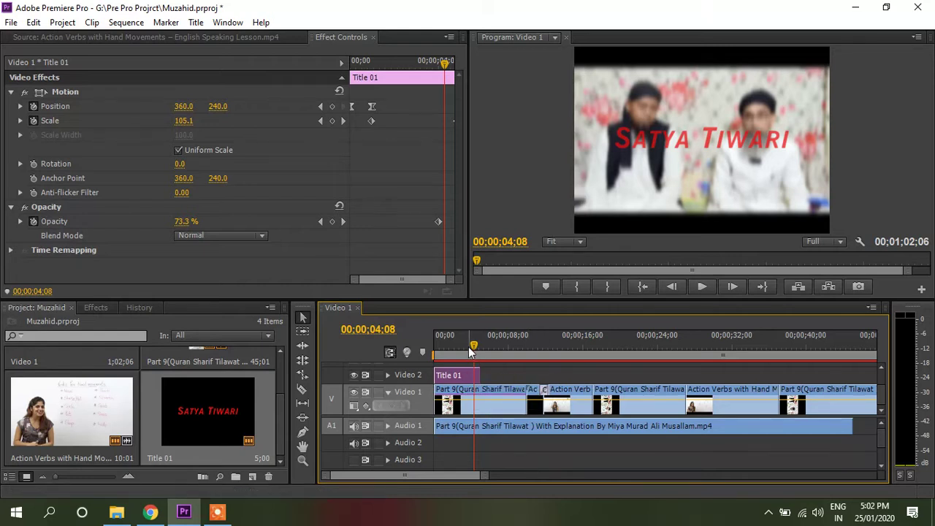
pyautogui.moveTo(472, 346); pyautogui.dragTo(431, 345)
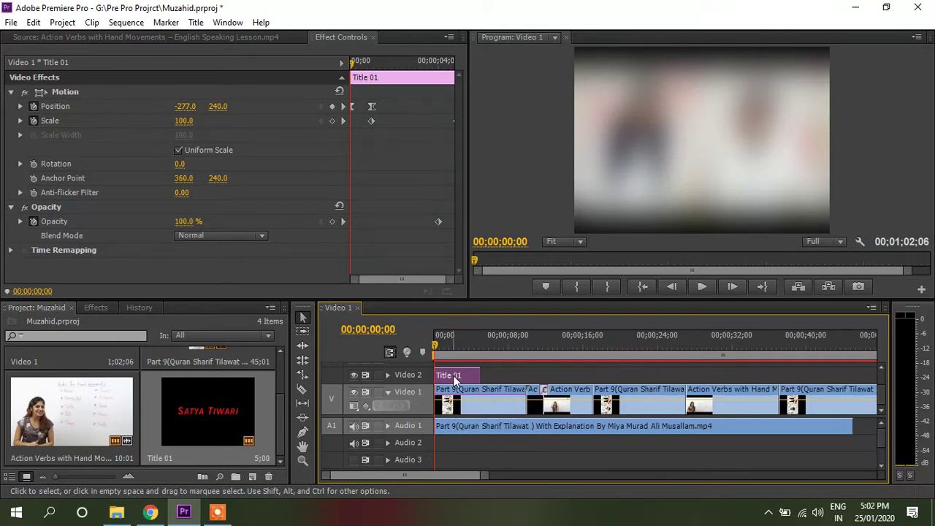
pyautogui.press('space')
pyautogui.press('space')
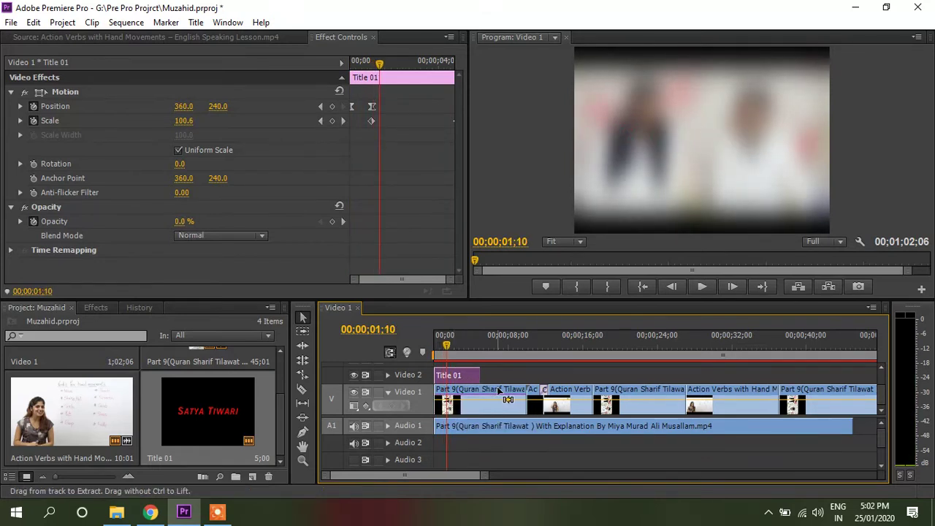
# Apply the Dip to Black dissolve transition to the end of the Title 01 clip on Video 2
pyautogui.click(97, 308)
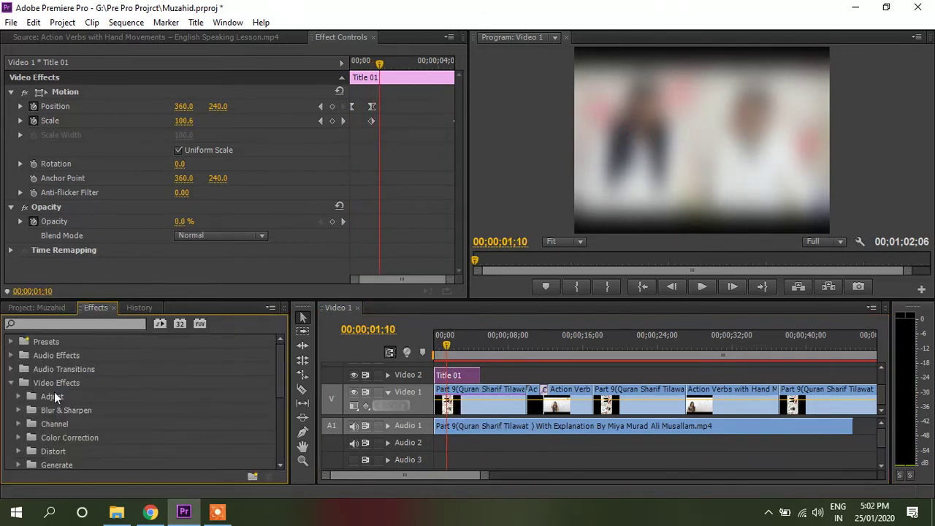
pyautogui.scroll(-2, 42, 396)
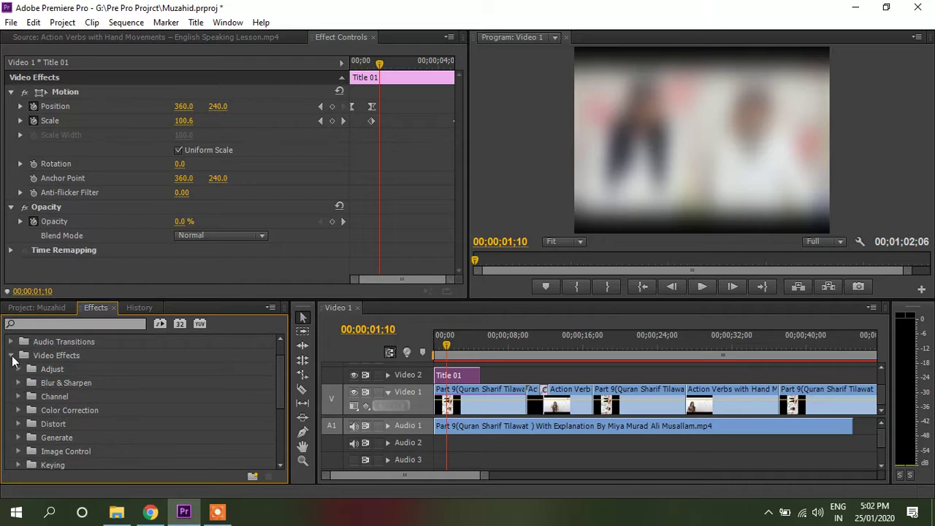
pyautogui.click(12, 358)
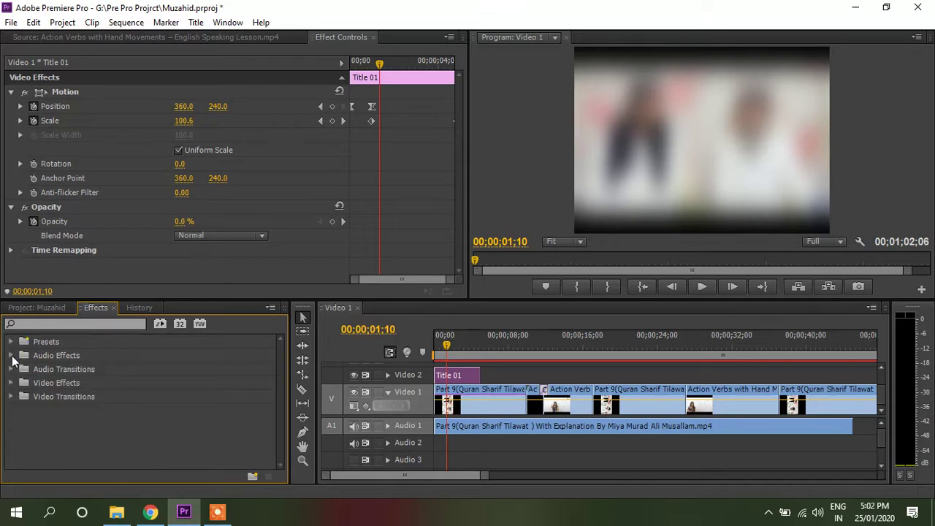
pyautogui.click(11, 396)
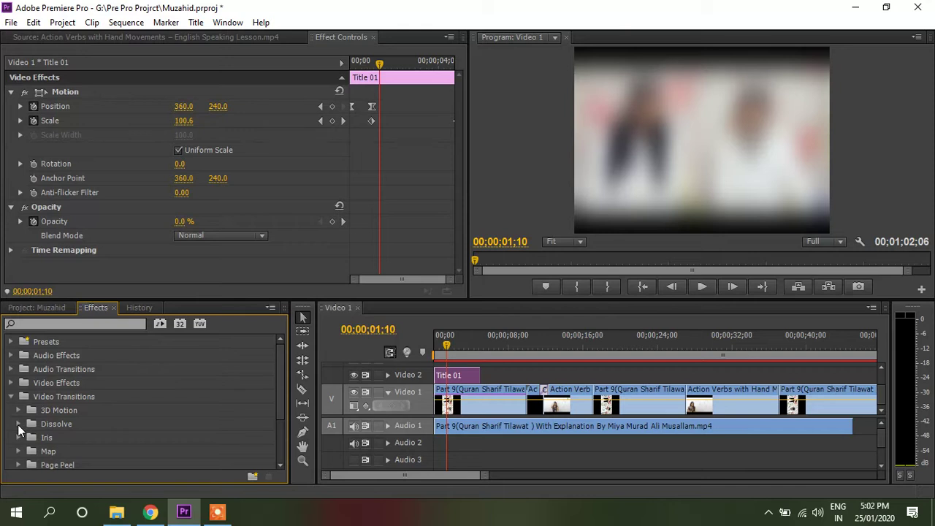
pyautogui.click(18, 424)
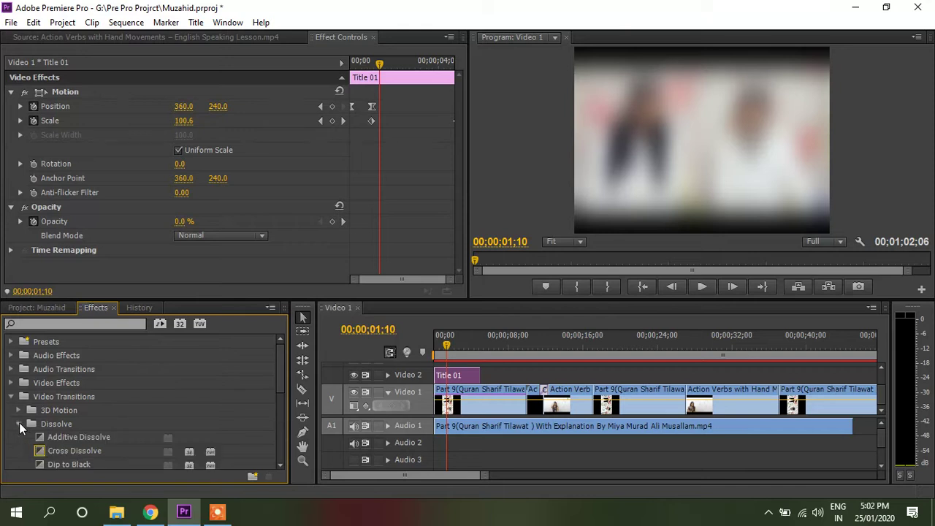
pyautogui.scroll(-3, 51, 410)
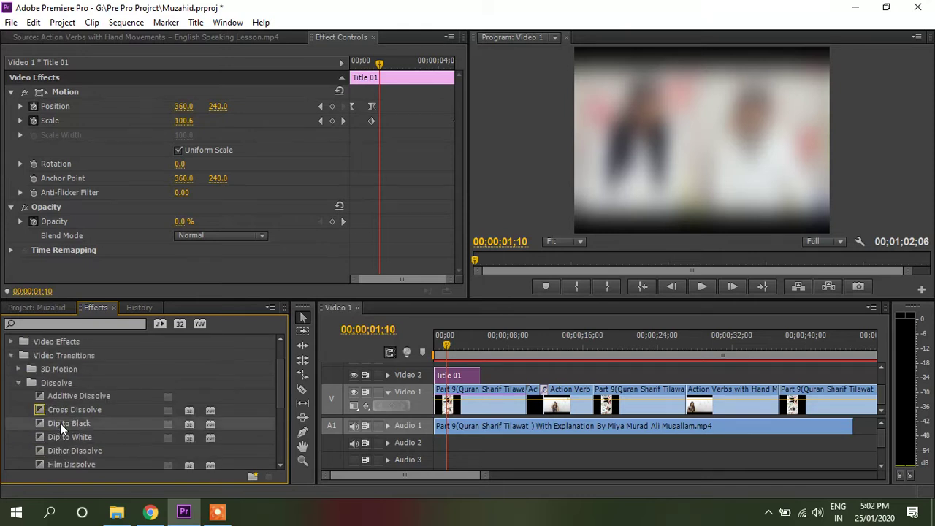
pyautogui.moveTo(61, 429); pyautogui.dragTo(475, 377)
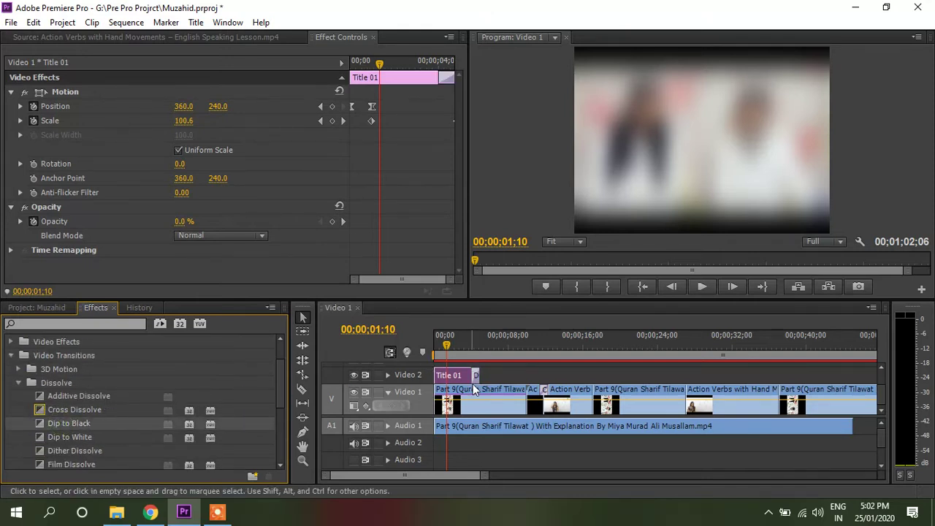
# Remove all Opacity keyframes from the title and set its Opacity to 100%
pyautogui.press('space')
pyautogui.press('space')
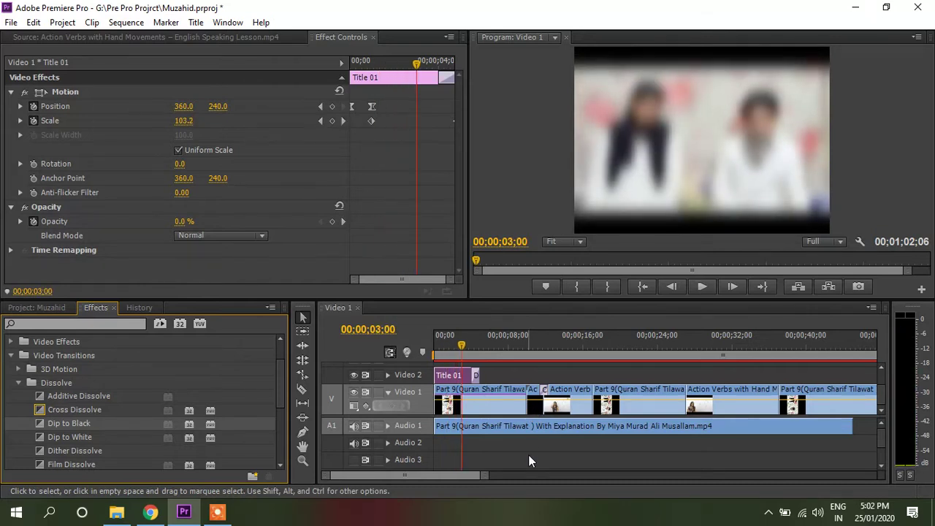
pyautogui.click(34, 223)
pyautogui.click(539, 274)
pyautogui.click(183, 221)
pyautogui.write('100')
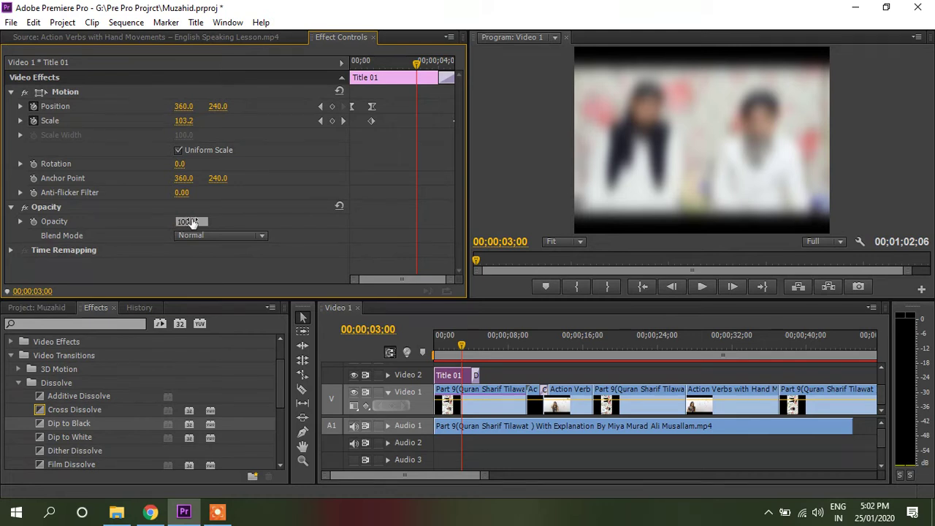
pyautogui.press('Return')
# Play the sequence from the start and inspect the title's Dip to Black transition around 00;00;04;15
pyautogui.moveTo(450, 356); pyautogui.dragTo(425, 345)
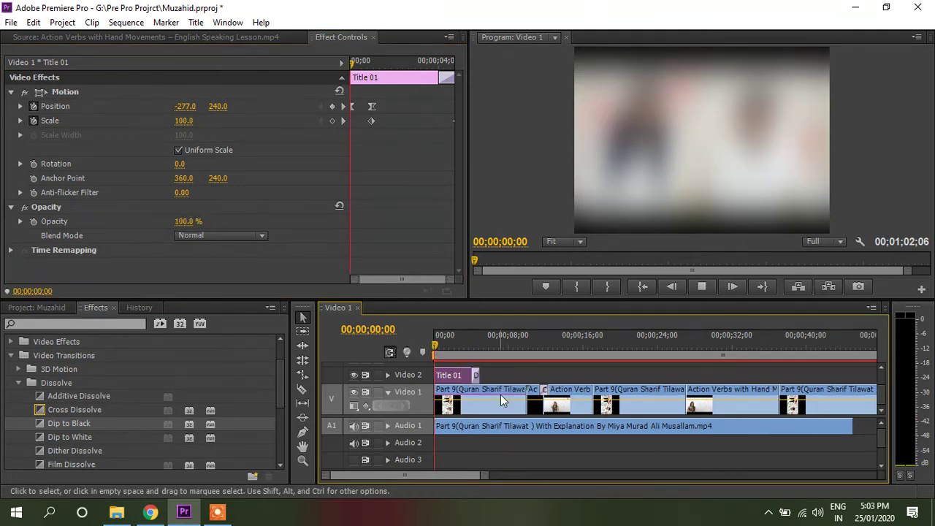
pyautogui.press('space')
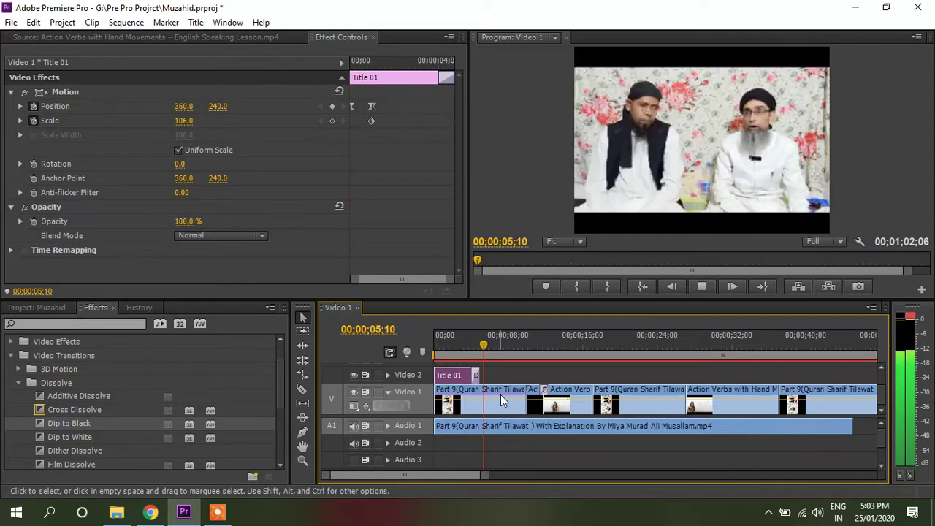
pyautogui.press('space')
pyautogui.moveTo(488, 346); pyautogui.dragTo(473, 351)
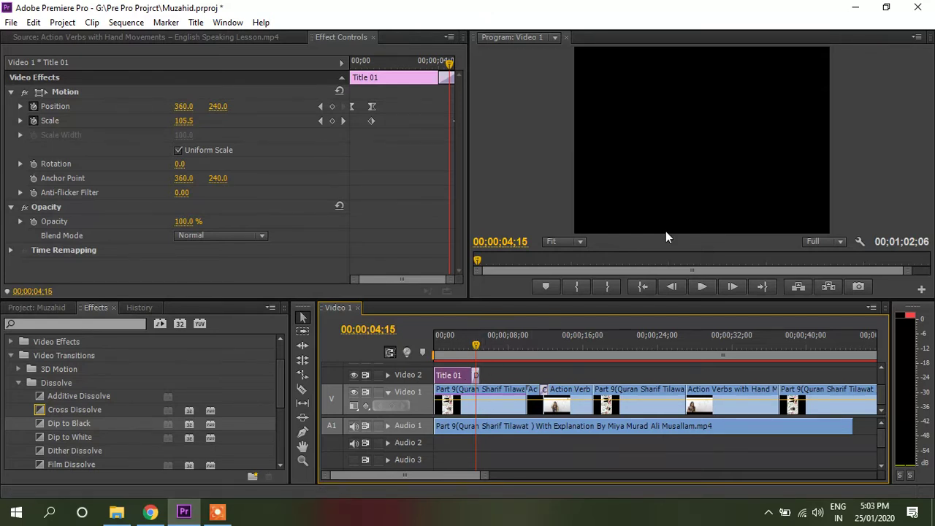
# Undo the title's Opacity reset and the Dip to Black transition, and collapse the Video Transitions folders
pyautogui.hotkey('ctrl', 'z')
pyautogui.hotkey('ctrl', 'z')
pyautogui.hotkey('ctrl', 'z')
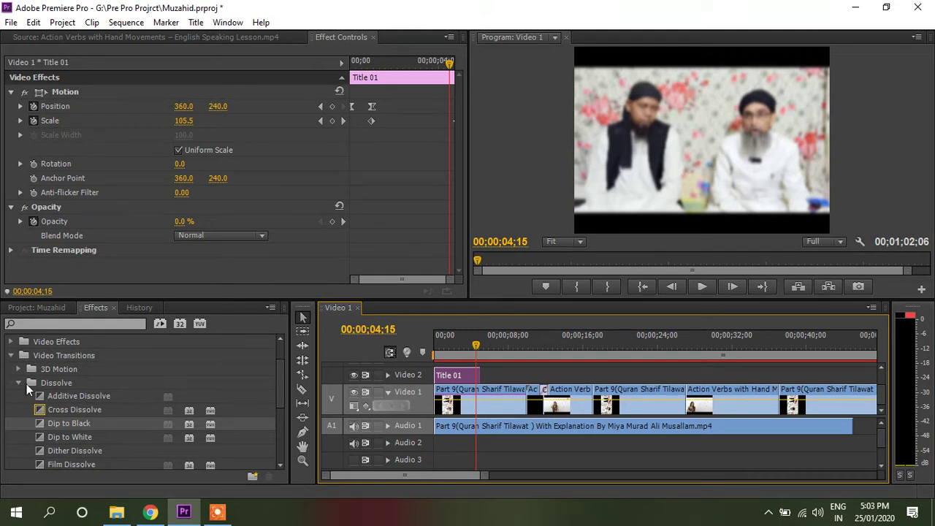
pyautogui.click(20, 382)
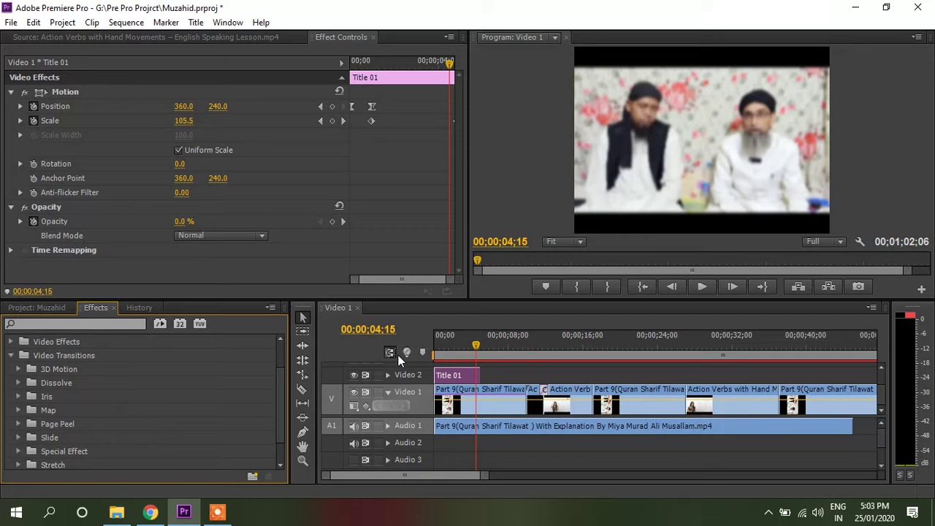
pyautogui.click(12, 356)
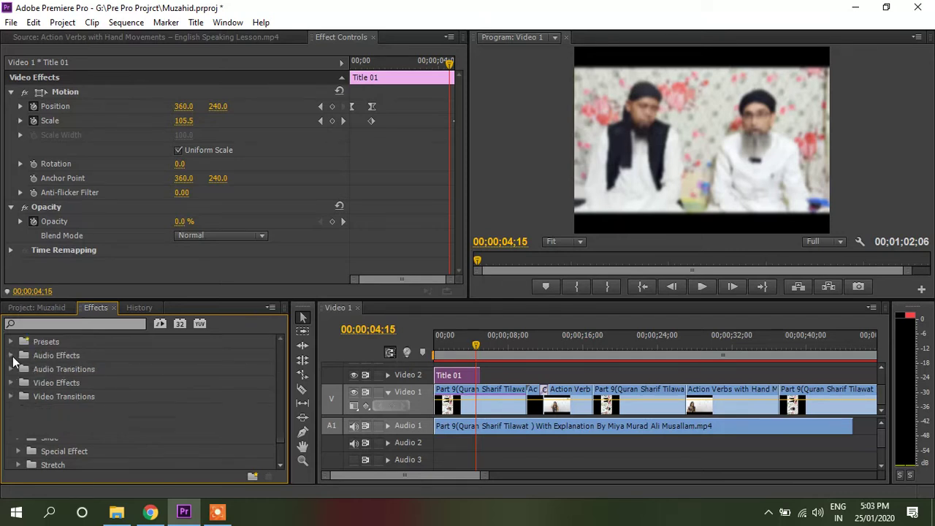
# Play the sequence from the start past the end of the title to check its visibility
pyautogui.moveTo(470, 346); pyautogui.dragTo(413, 345)
pyautogui.press('space')
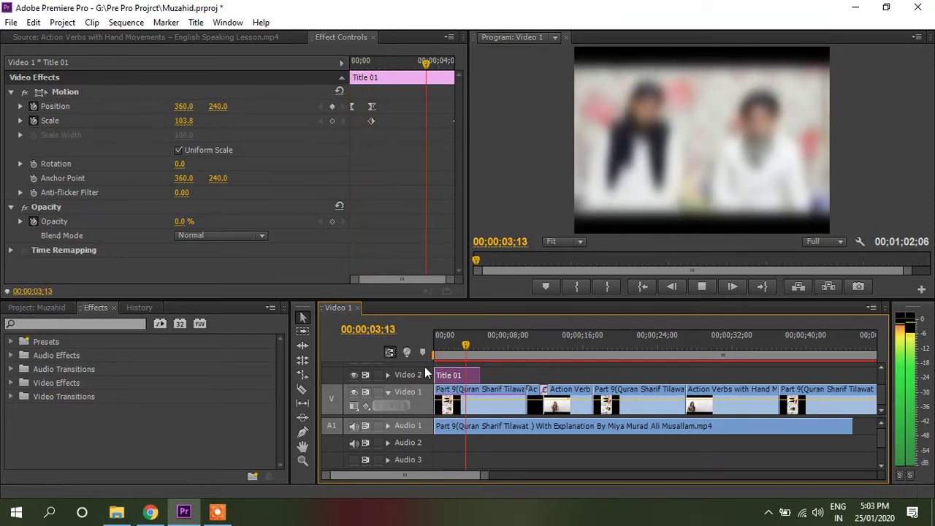
pyautogui.press('space')
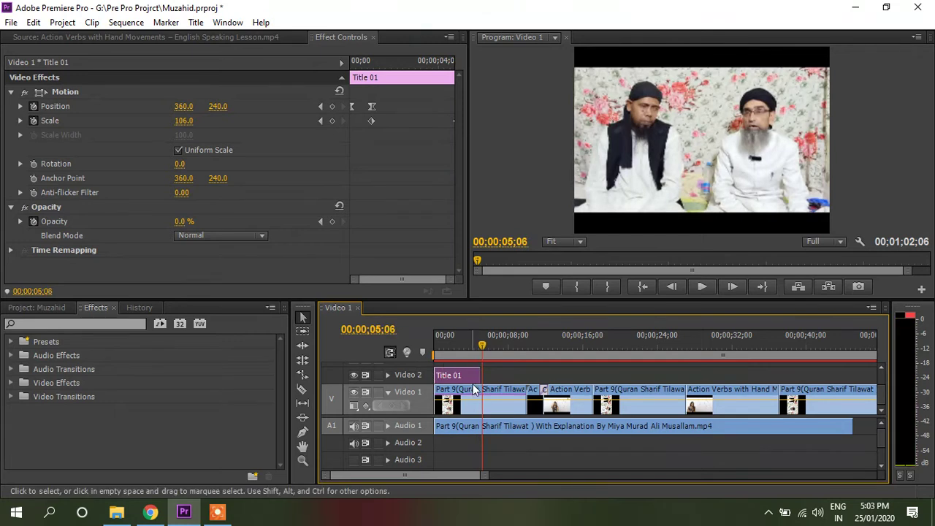
# Clear the title's Opacity keyframes at the start of the sequence and set its Opacity to 100%
pyautogui.moveTo(460, 354); pyautogui.dragTo(425, 353)
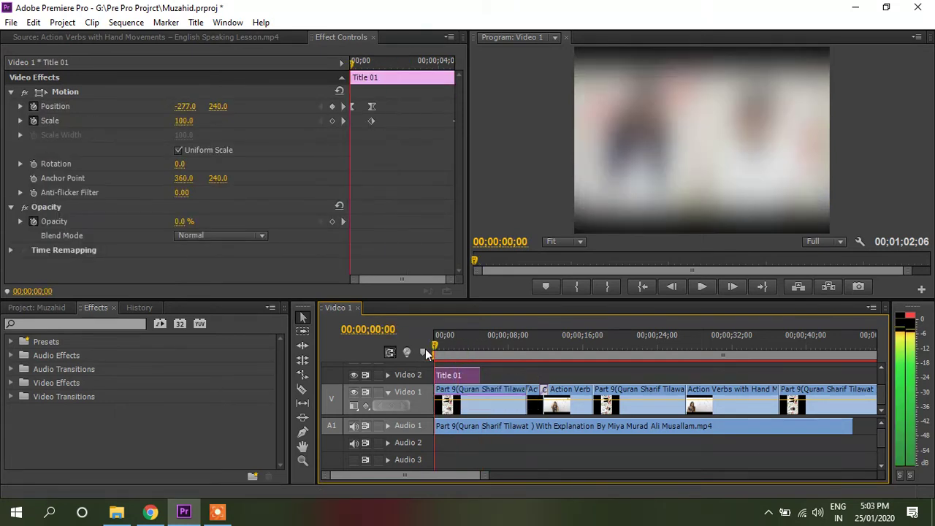
pyautogui.click(33, 221)
pyautogui.click(518, 271)
pyautogui.click(173, 222)
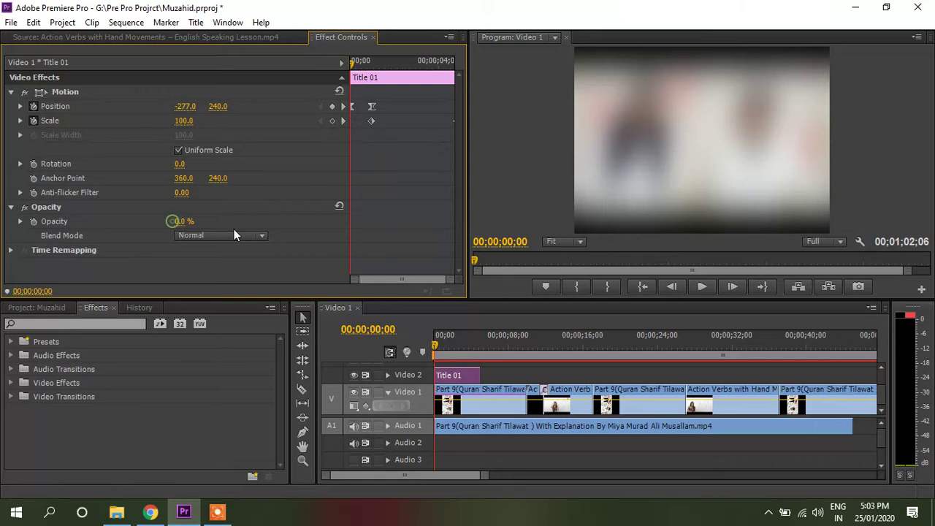
pyautogui.click(182, 223)
pyautogui.write('100')
pyautogui.press('Return')
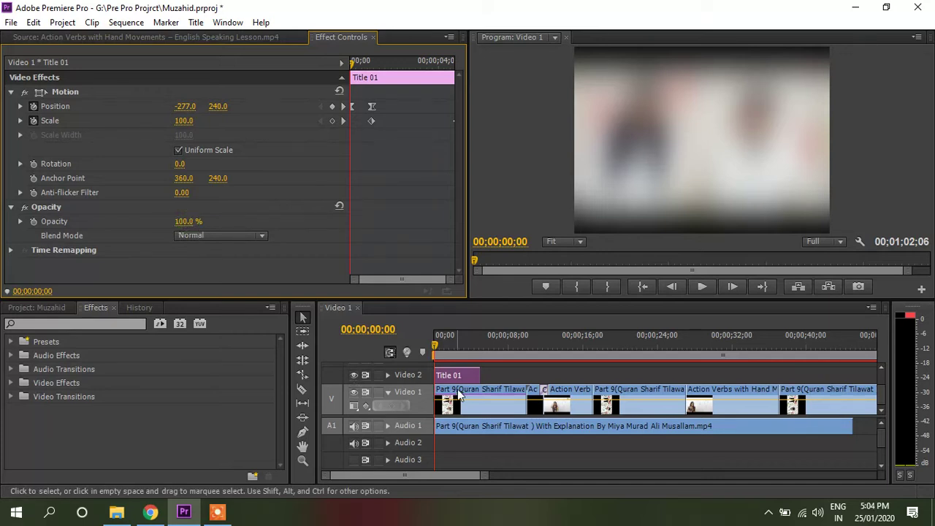
# Play the opening twice to preview the title's slide-in and slow scaling at full opacity
pyautogui.press('space')
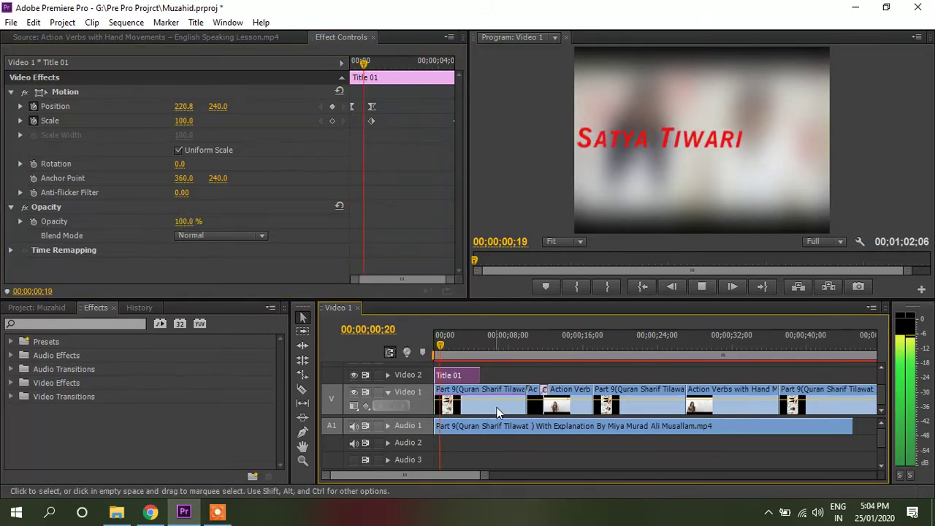
pyautogui.press('space')
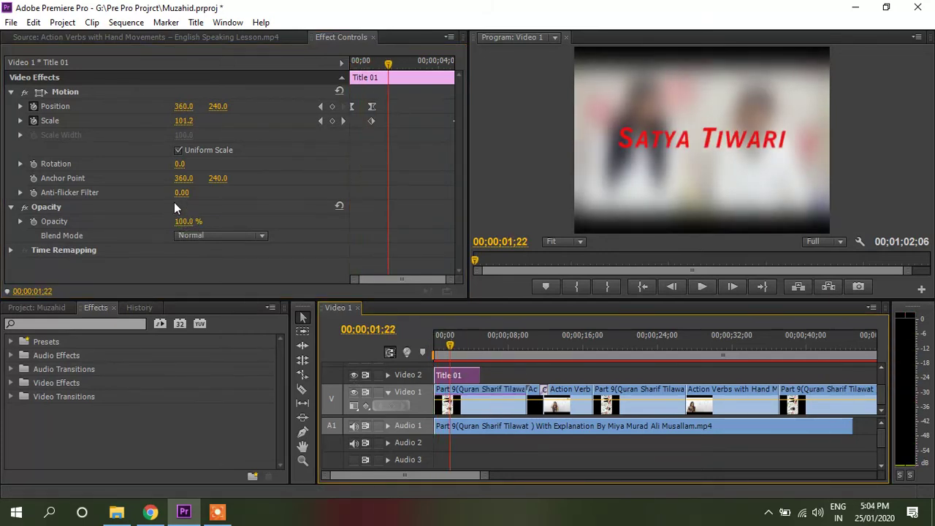
pyautogui.moveTo(453, 337); pyautogui.dragTo(407, 350)
pyautogui.press('space')
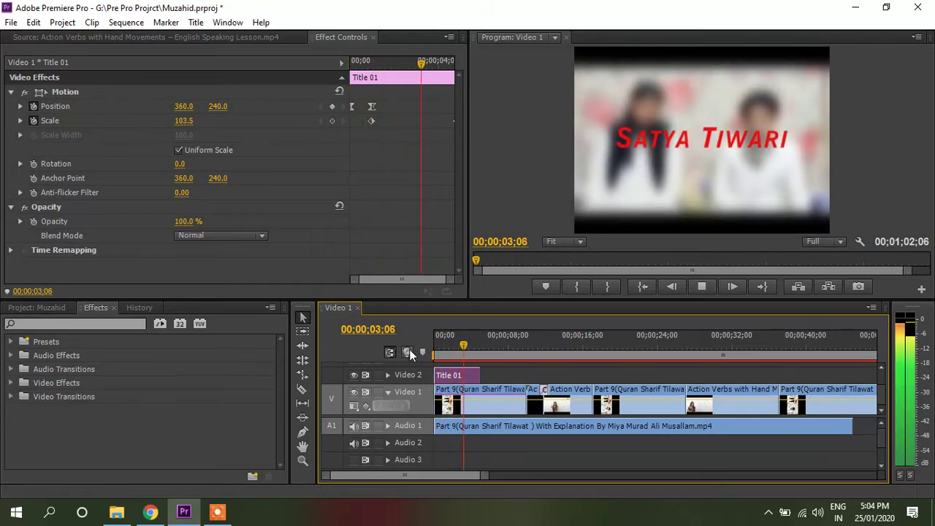
pyautogui.press('space')
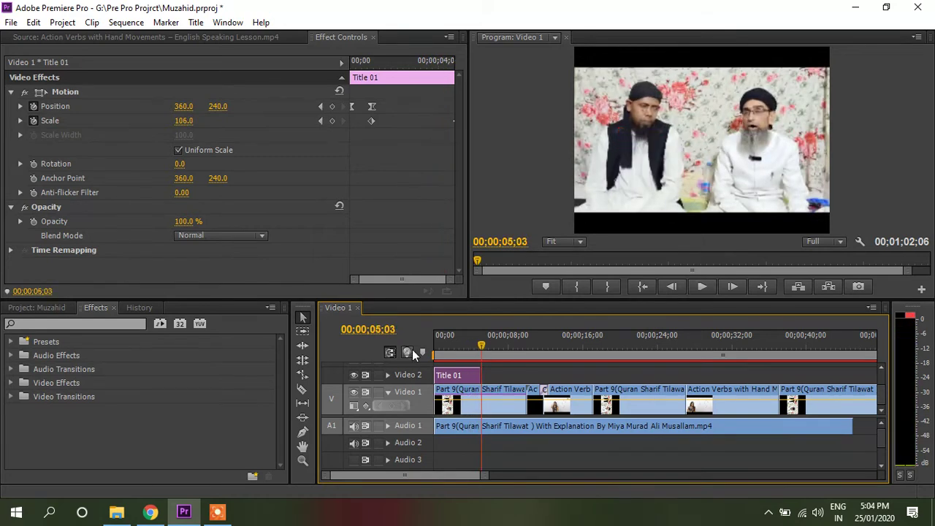
# Enable Opacity keyframing on the title with a 100% keyframe at 00;00;04;00
pyautogui.moveTo(467, 354)
pyautogui.mouseDown()
pyautogui.moveTo(477, 345)
pyautogui.moveTo(441, 350)
pyautogui.moveTo(472, 348)
pyautogui.mouseUp()
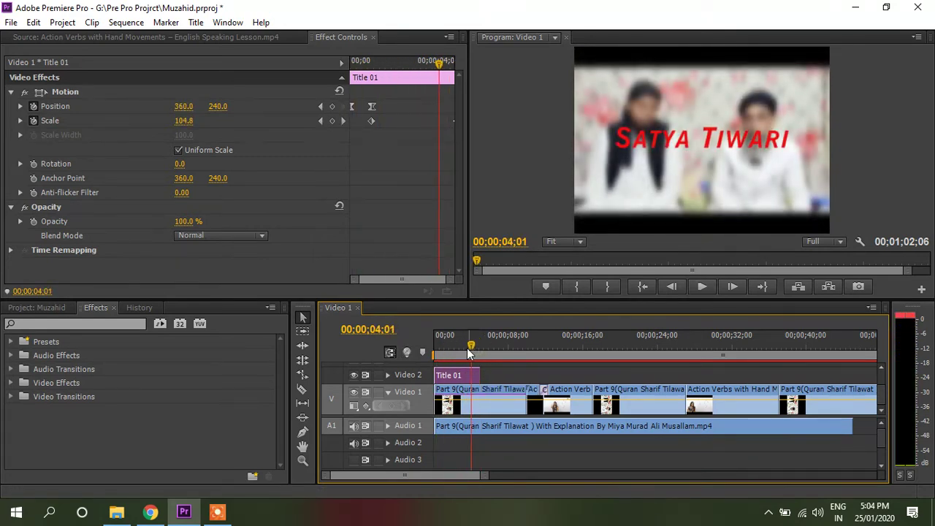
pyautogui.click(387, 334)
pyautogui.moveTo(396, 330); pyautogui.dragTo(391, 334)
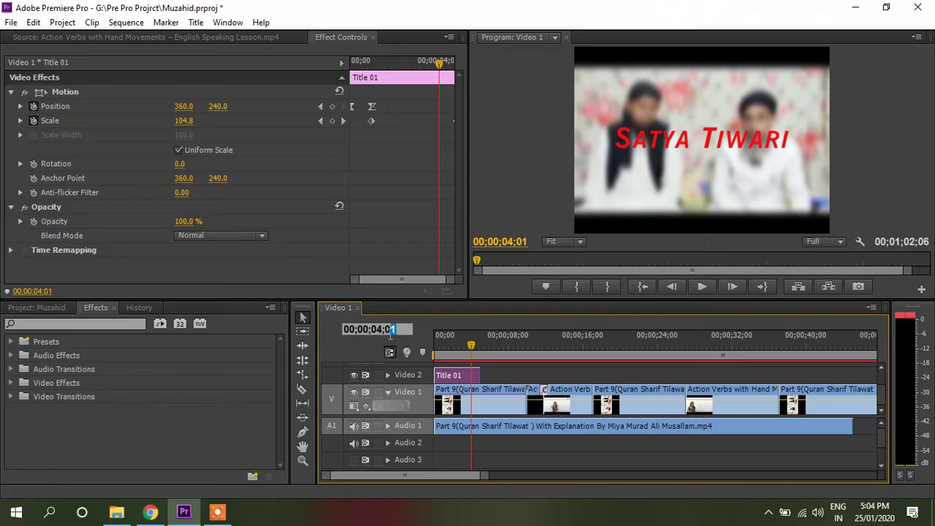
pyautogui.write('0')
pyautogui.press('Return')
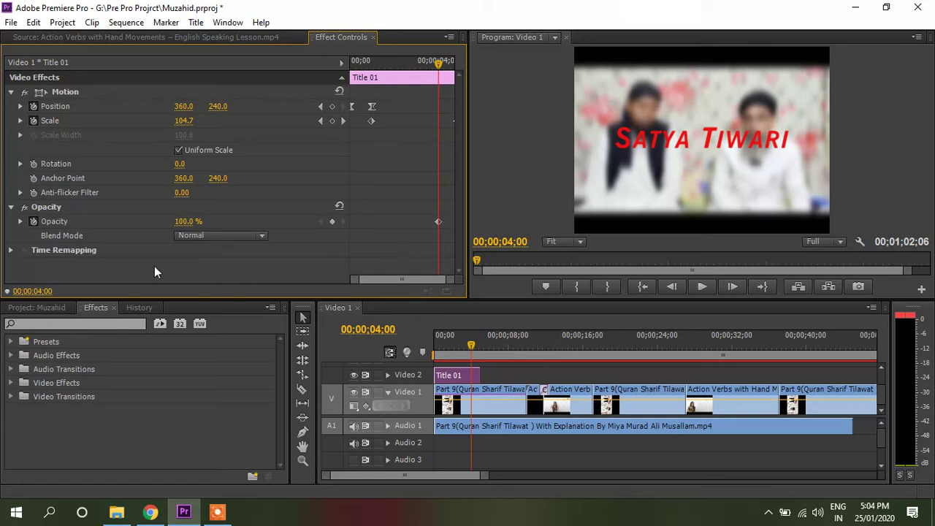
# Add a 0% Opacity keyframe to the title at 00;00;05;00
pyautogui.click(380, 333)
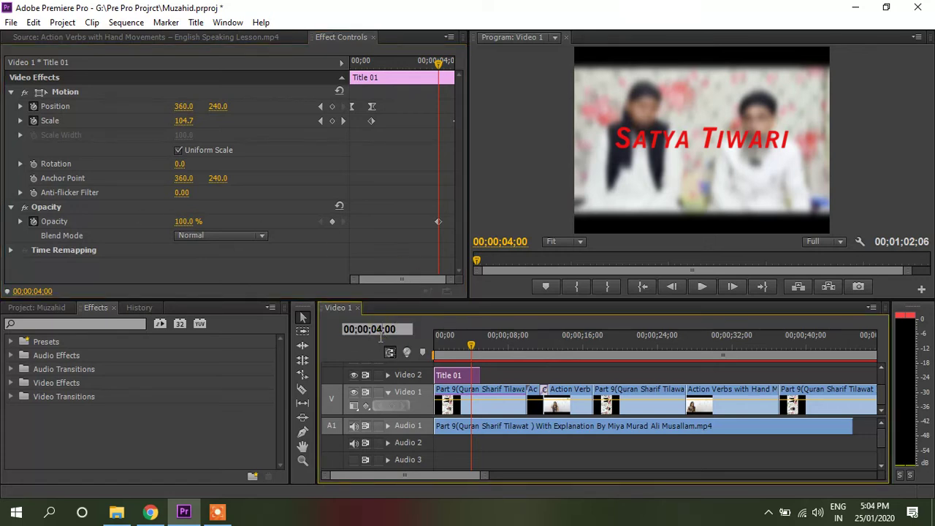
pyautogui.write('500')
pyautogui.press('Return')
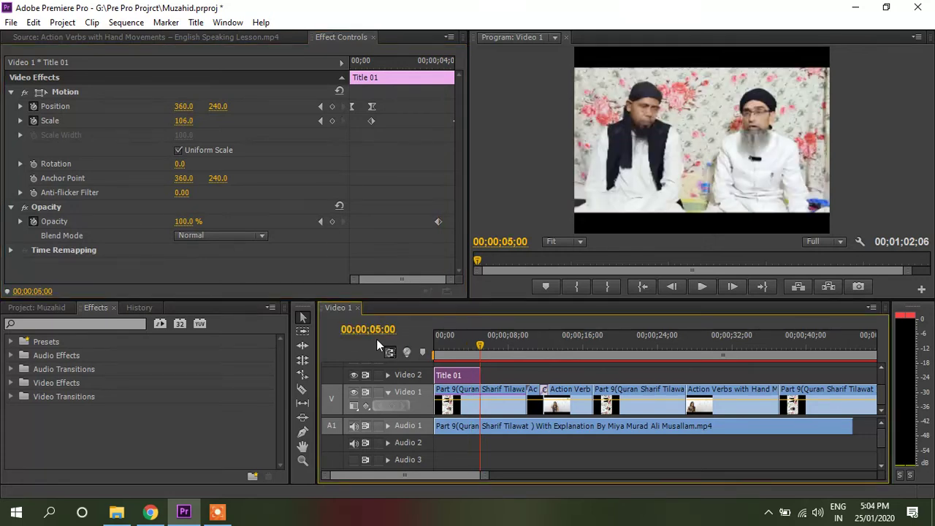
pyautogui.click(184, 221)
pyautogui.write('0')
pyautogui.press('Return')
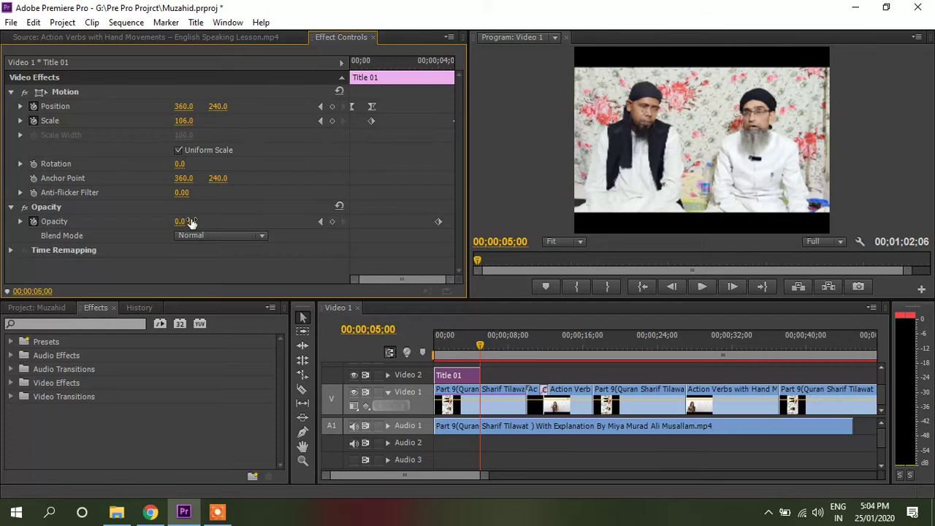
# Play the sequence from the start past the title and the first transitions to preview the title's fade-out
pyautogui.moveTo(480, 340); pyautogui.dragTo(357, 344)
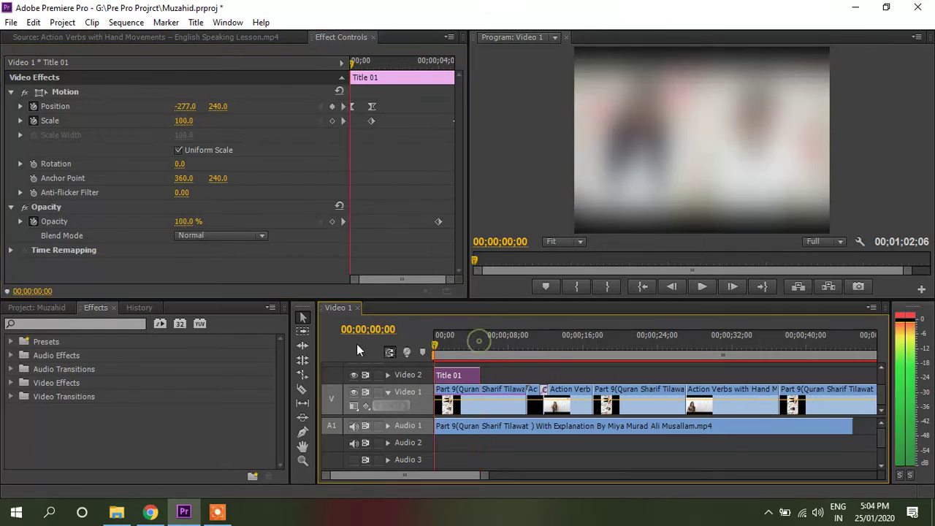
pyautogui.press('space')
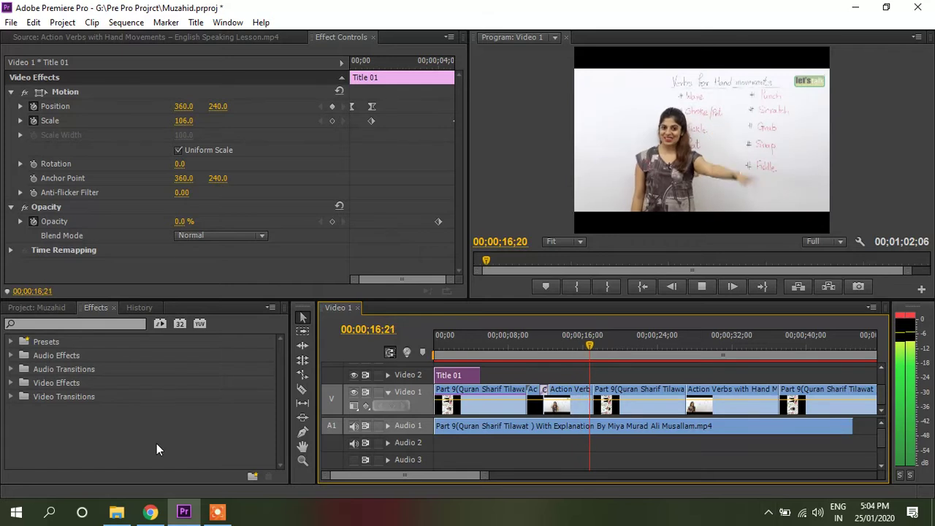
pyautogui.press('space')
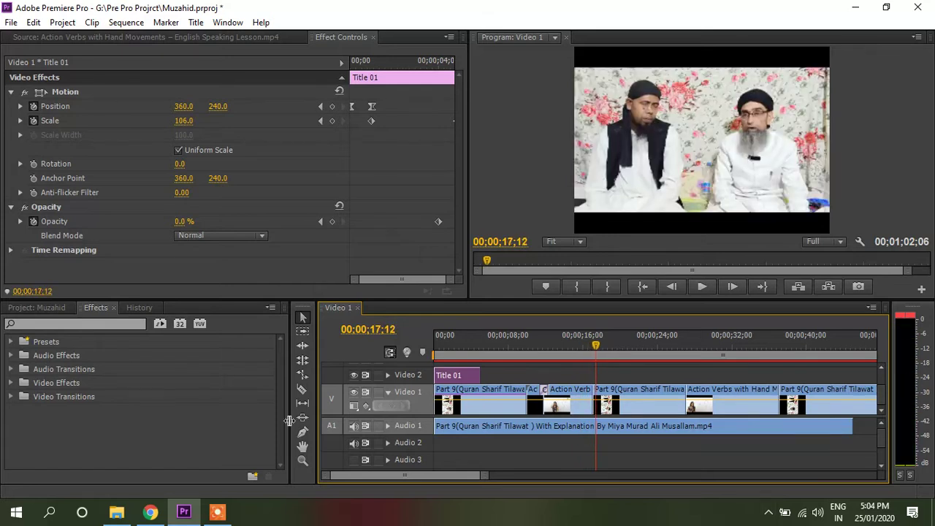
# Try the Displace transition from Special Effect at the Video 1 cut near 00;00;17;00
pyautogui.click(10, 396)
pyautogui.scroll(-1, 31, 428)
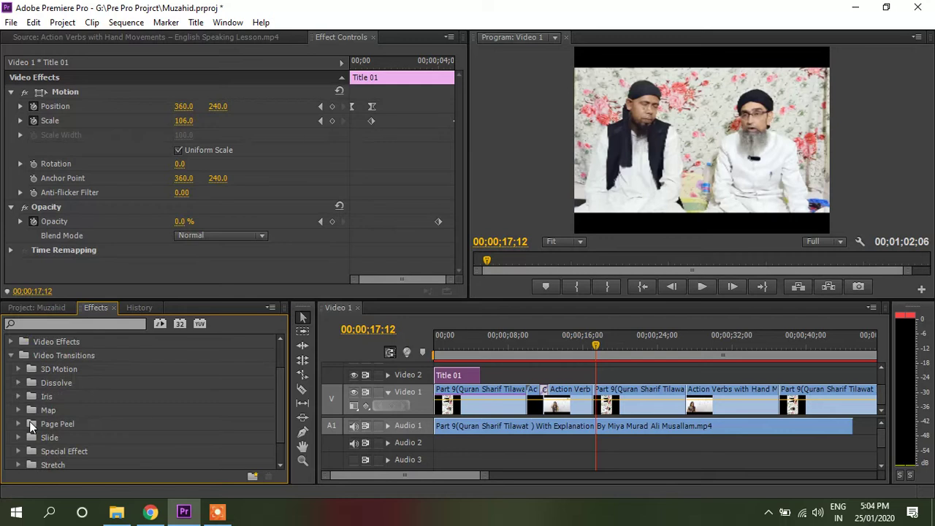
pyautogui.scroll(-1, 31, 427)
pyautogui.click(19, 422)
pyautogui.moveTo(55, 434); pyautogui.dragTo(593, 395)
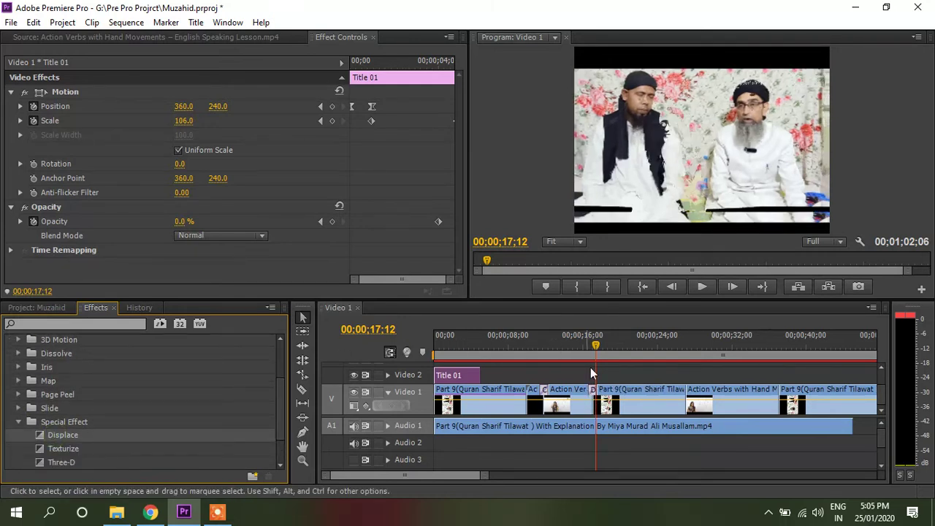
pyautogui.moveTo(591, 342); pyautogui.dragTo(597, 344)
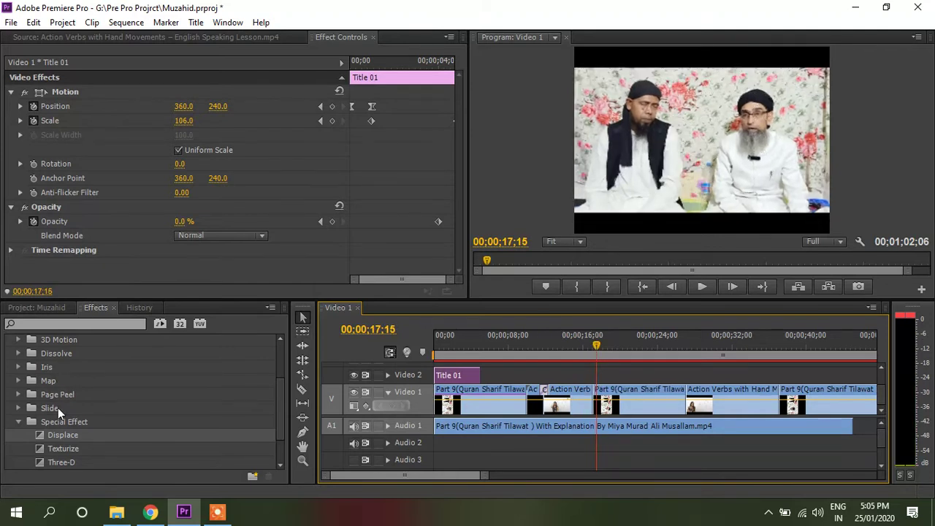
# Apply the Band Wipe transition at the Video 1 cut near 00;00;17;00 and play through it
pyautogui.scroll(-1, 39, 450)
pyautogui.click(24, 380)
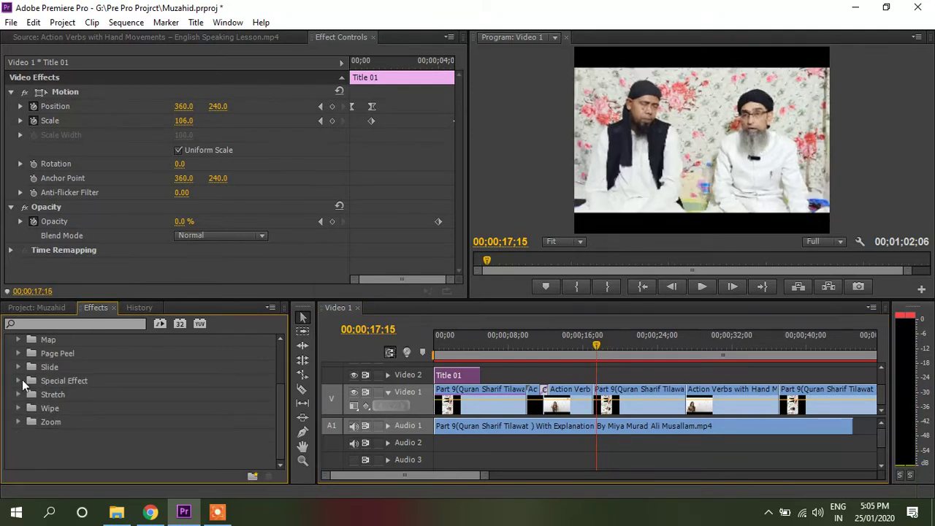
pyautogui.click(19, 407)
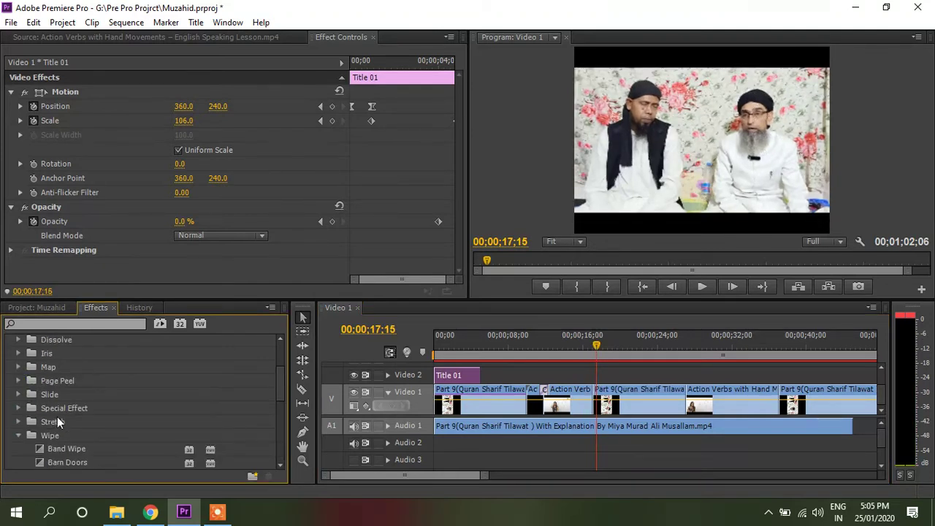
pyautogui.scroll(-1, 58, 424)
pyautogui.moveTo(58, 406); pyautogui.dragTo(605, 401)
pyautogui.moveTo(596, 400); pyautogui.dragTo(594, 399)
pyautogui.moveTo(597, 345); pyautogui.dragTo(583, 344)
pyautogui.press('space')
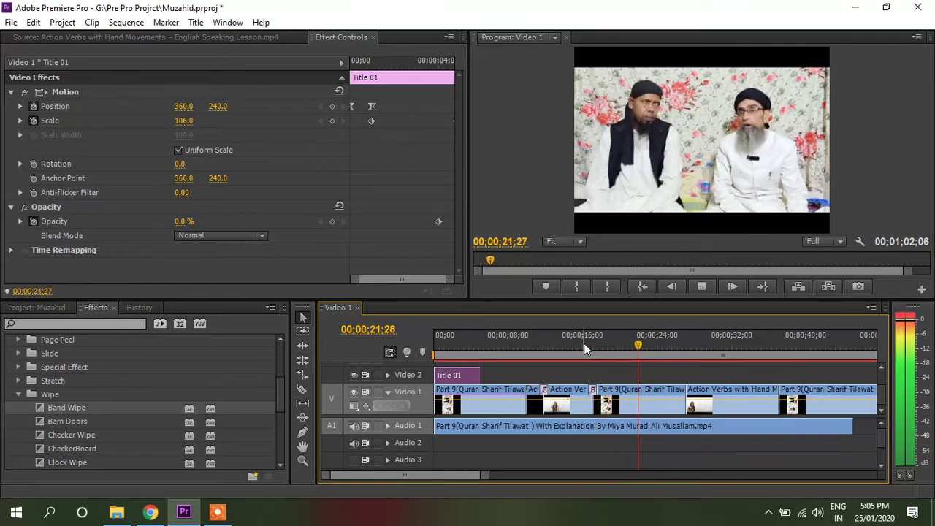
pyautogui.press('space')
# Replace the Band Wipe at the cut near 00;00;17;00 with the Clock Wipe transition and play through it
pyautogui.moveTo(67, 457); pyautogui.dragTo(597, 384)
pyautogui.moveTo(589, 345)
pyautogui.mouseDown()
pyautogui.moveTo(598, 345)
pyautogui.moveTo(585, 349)
pyautogui.mouseUp()
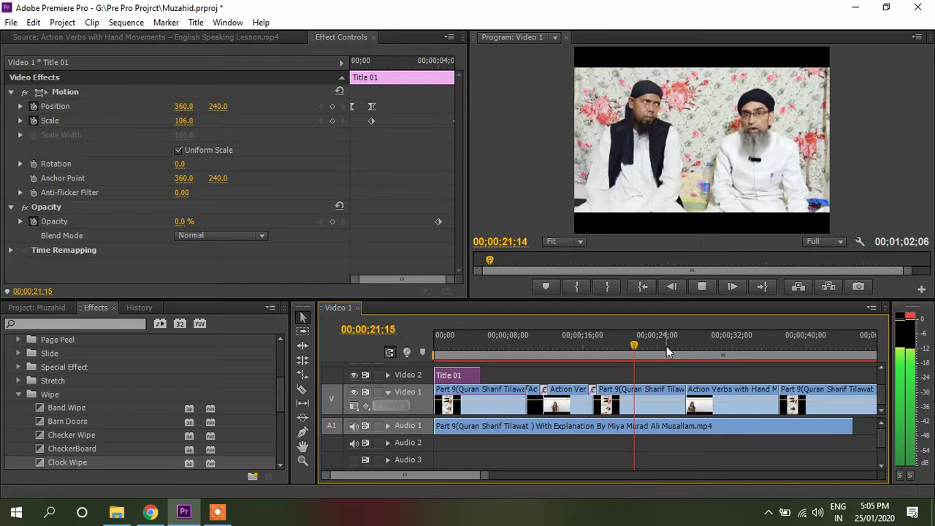
pyautogui.press('-')
pyautogui.press('-')
pyautogui.press('-')
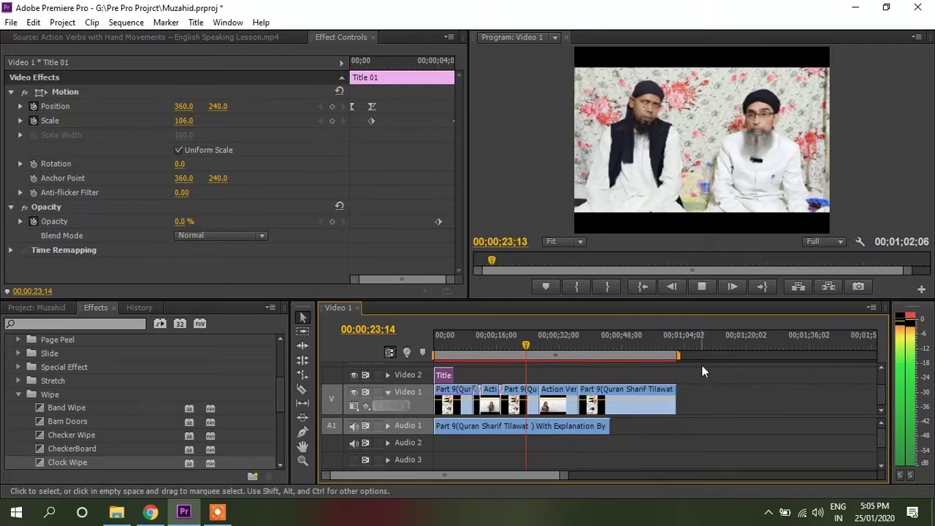
pyautogui.press('space')
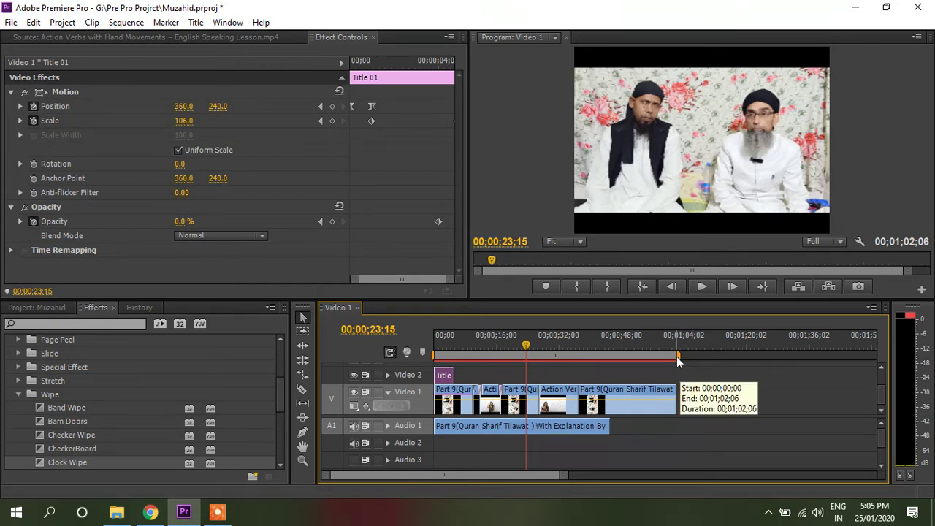
# End the work area just after the Clock Wipe, start rendering its previews, show the render details and cancel the render
pyautogui.moveTo(678, 357); pyautogui.dragTo(509, 359)
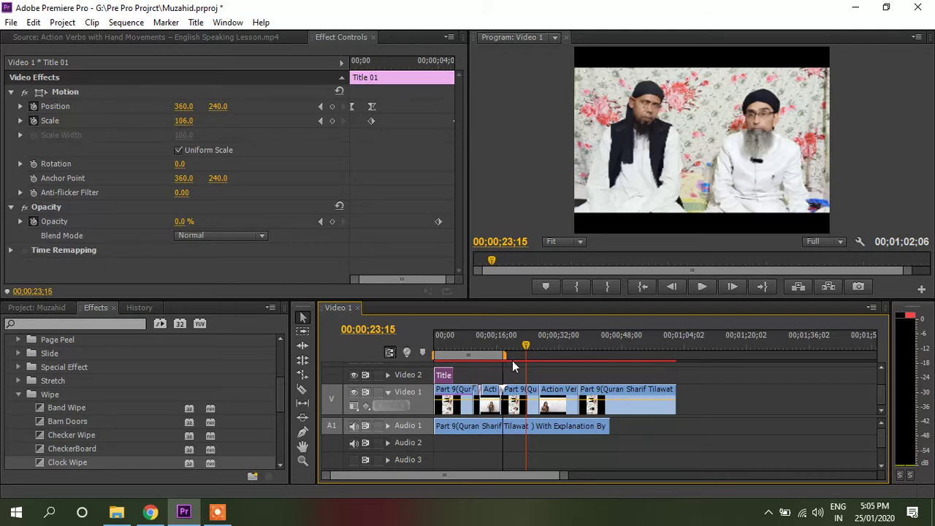
pyautogui.moveTo(512, 361); pyautogui.dragTo(512, 360)
pyautogui.moveTo(115, 516)
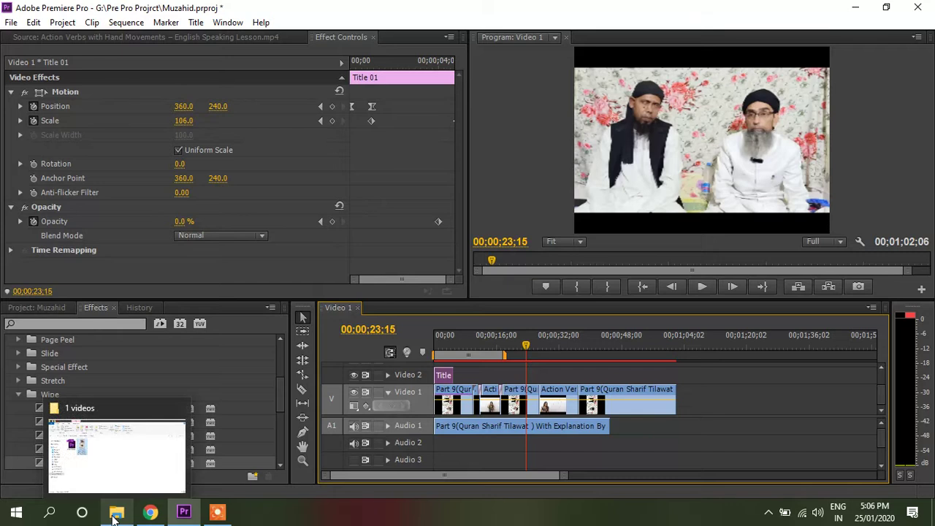
pyautogui.press('Return')
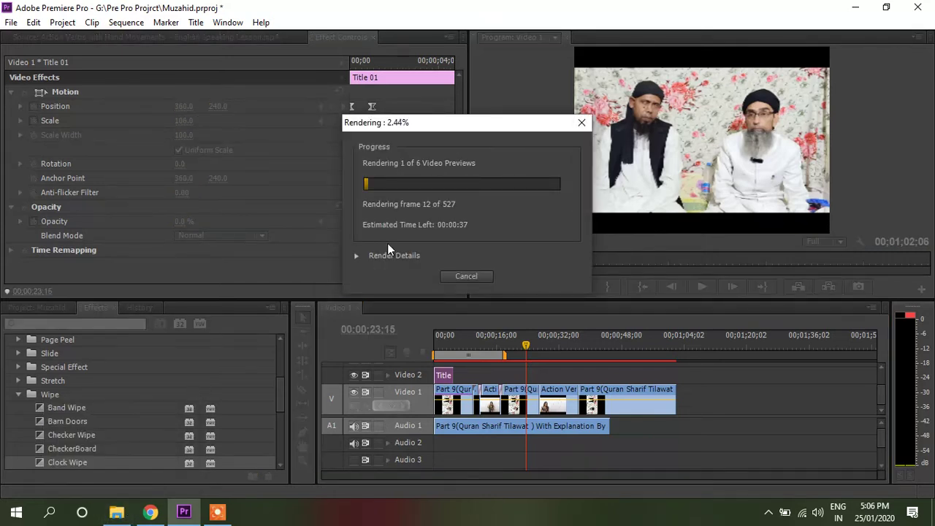
pyautogui.click(356, 255)
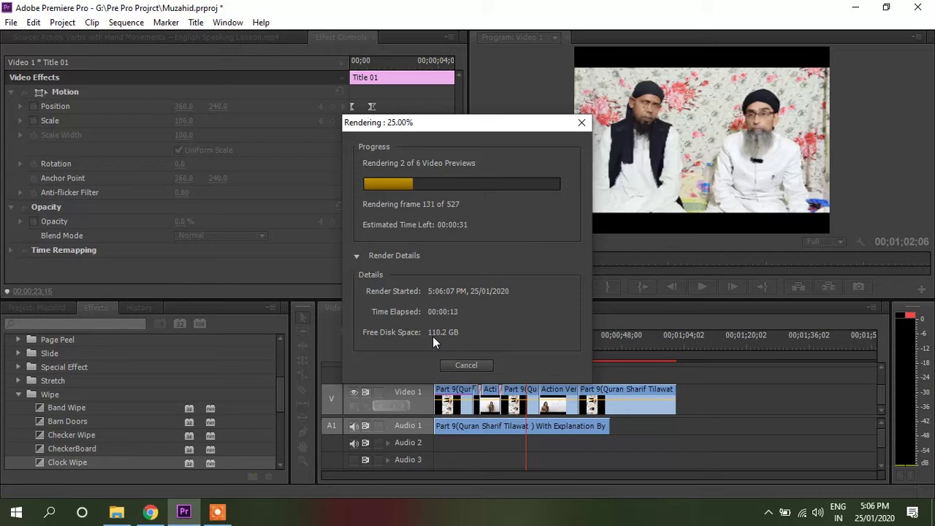
pyautogui.click(477, 366)
# End the work area at about 00;00;27;00, render its previews and play the rendered part
pyautogui.moveTo(504, 356); pyautogui.dragTo(677, 360)
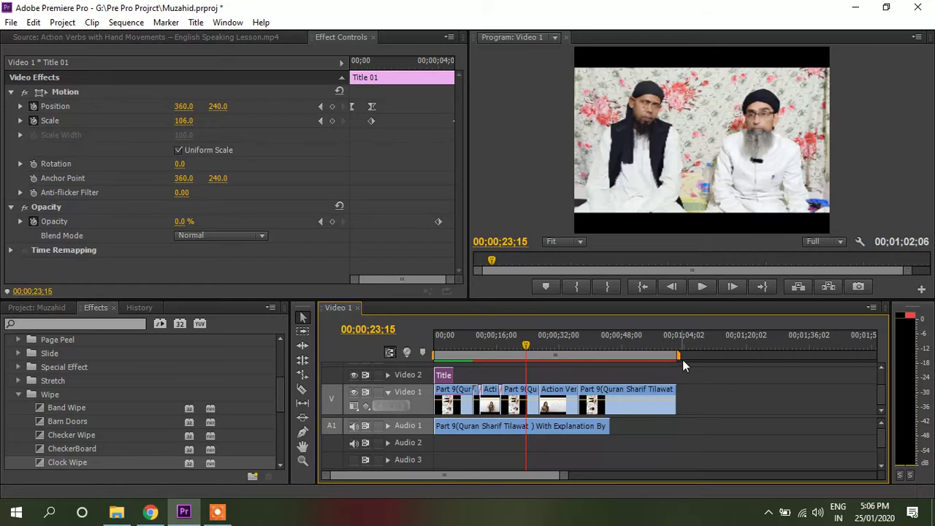
pyautogui.moveTo(676, 357); pyautogui.dragTo(535, 360)
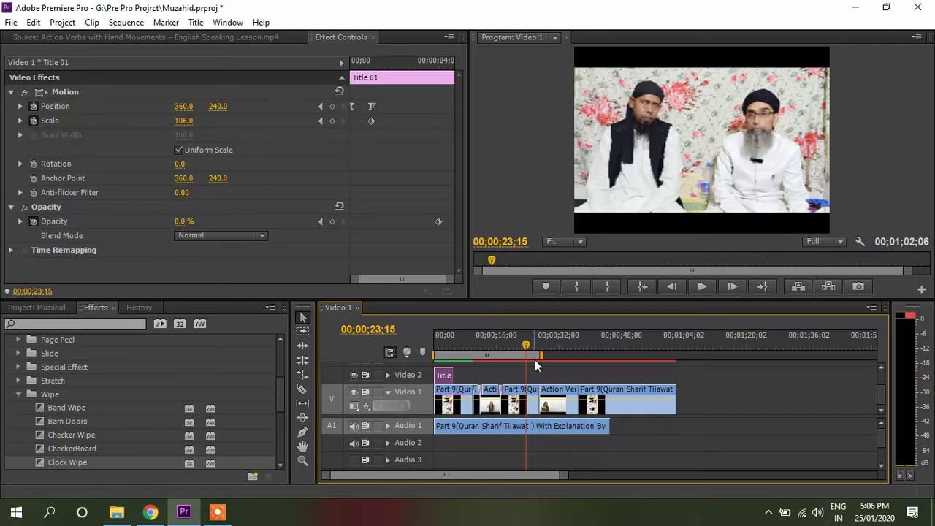
pyautogui.press('Return')
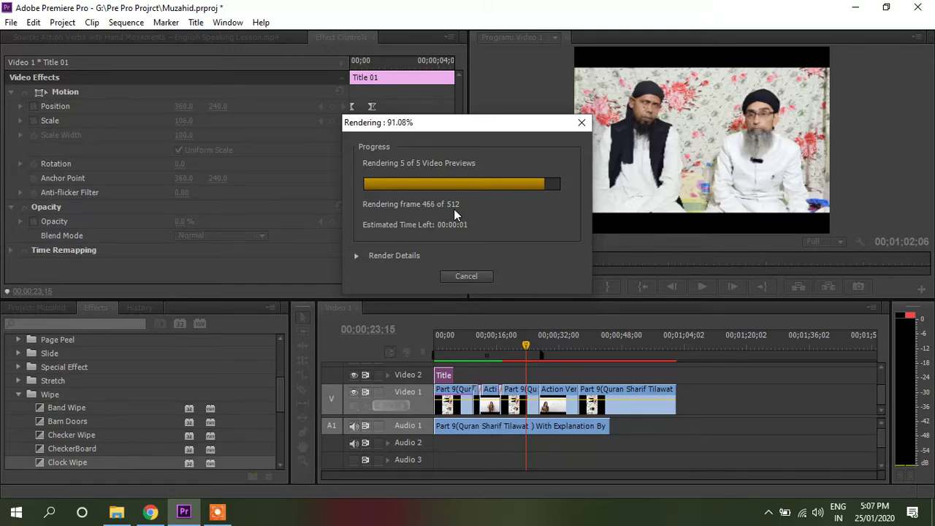
pyautogui.click(358, 256)
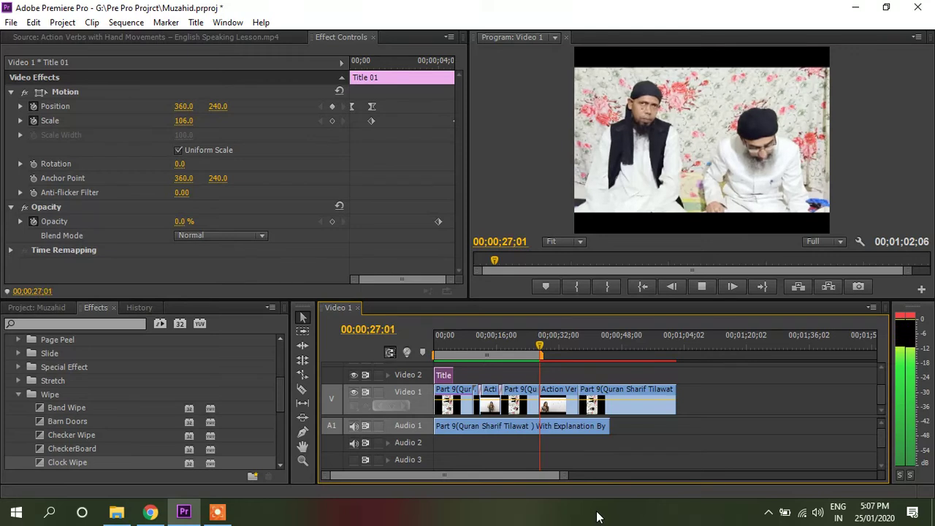
pyautogui.press('space')
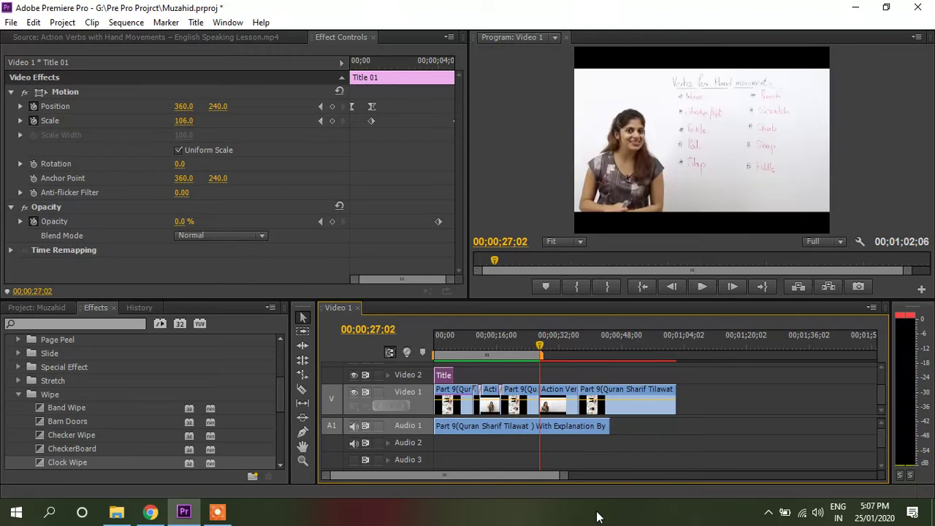
# Show the project's media items and switch to File Explorer at the 1 videos folder
pyautogui.click(53, 307)
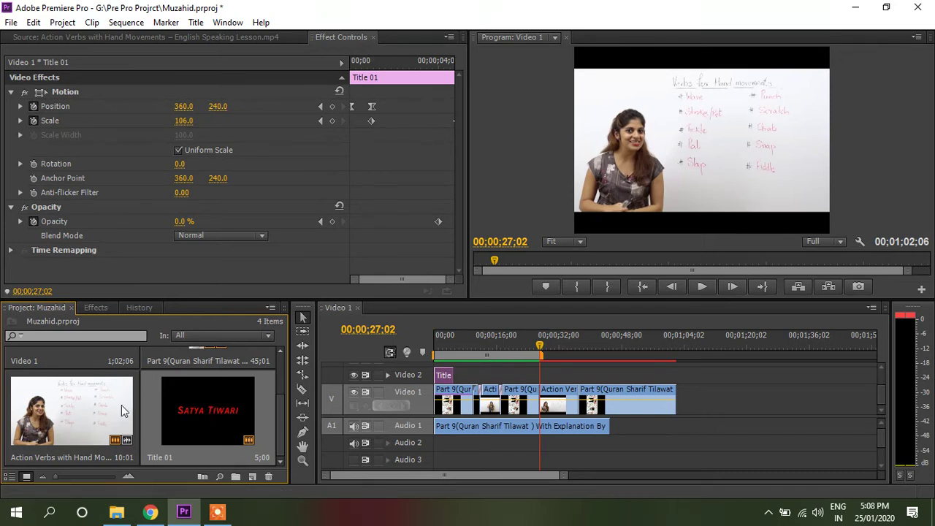
pyautogui.click(119, 511)
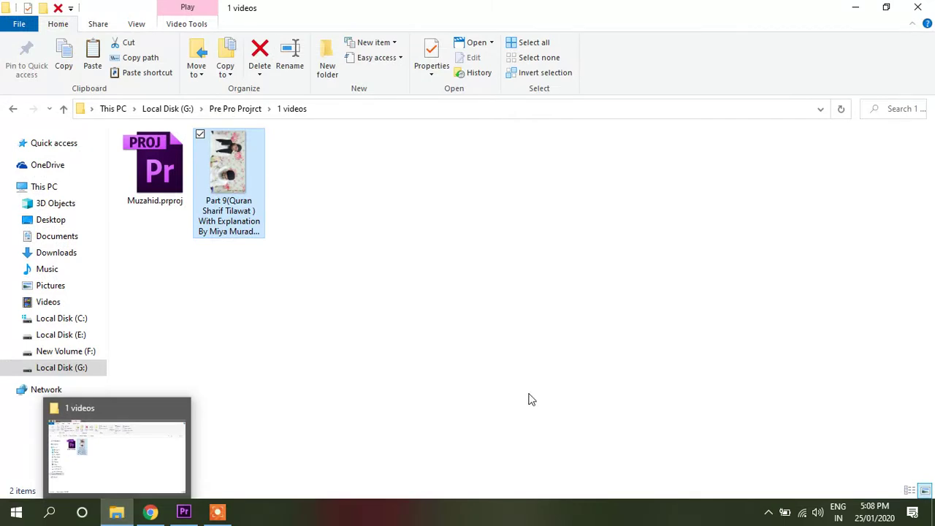
pyautogui.click(314, 328)
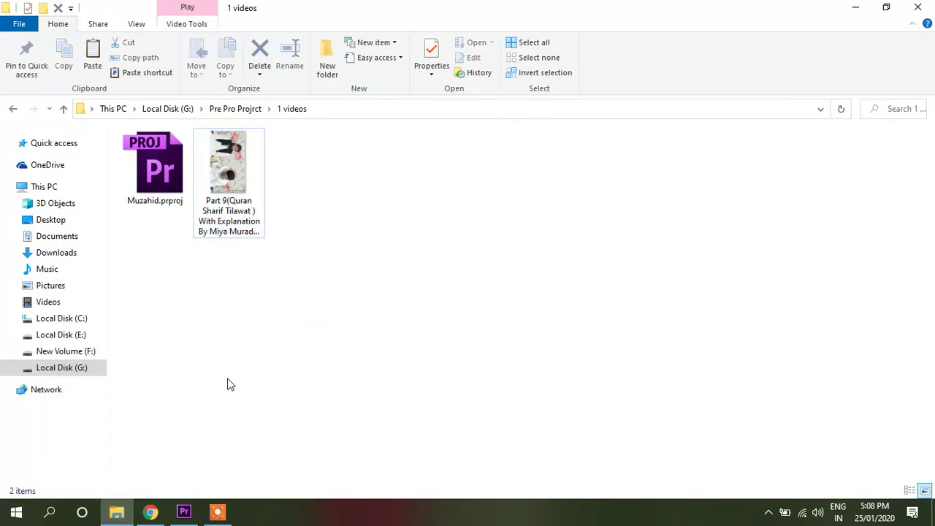
# Open a new File Explorer window at All School Folder > M.S Classes > 2019 > DTP on Local Disk (E:)
pyautogui.press('super+e')
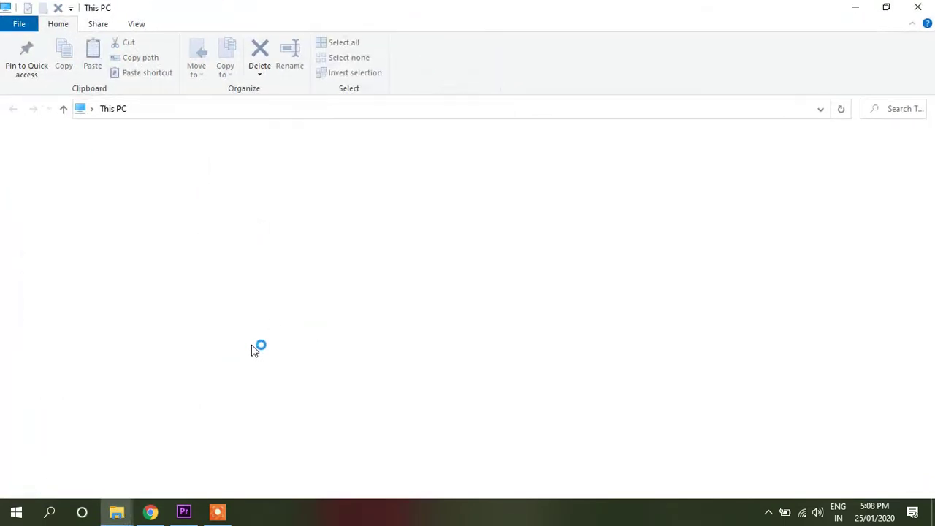
pyautogui.doubleClick(405, 262)
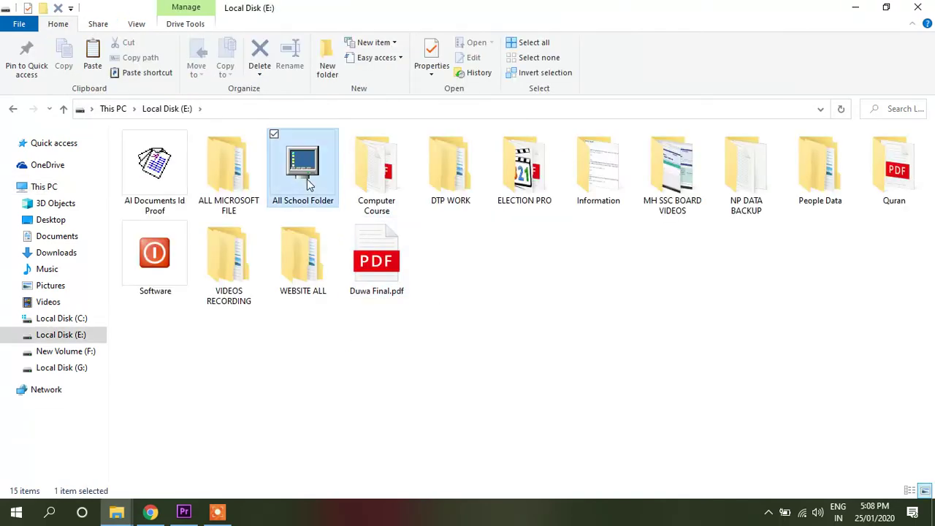
pyautogui.doubleClick(307, 179)
pyautogui.doubleClick(218, 187)
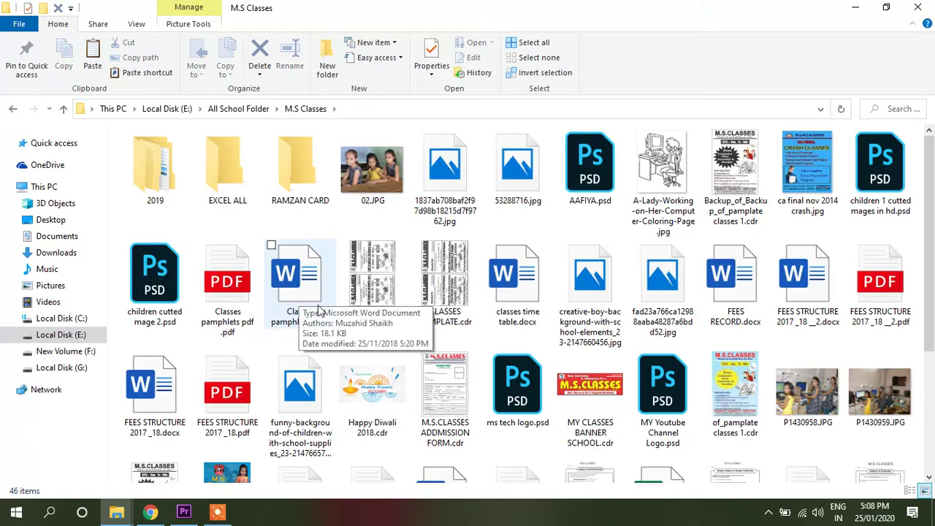
pyautogui.doubleClick(171, 177)
pyautogui.doubleClick(159, 155)
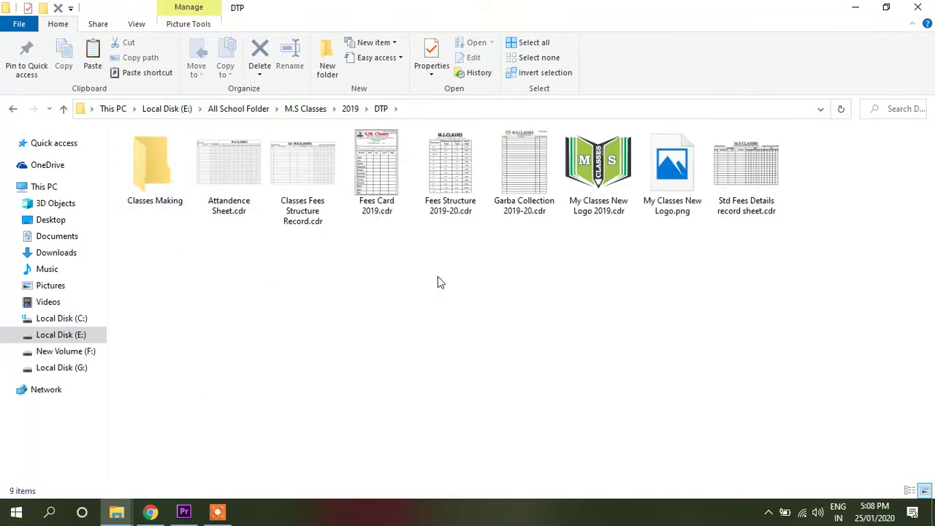
# Copy My Classes New Logo.png from the DTP folder into the 1 videos folder
pyautogui.rightClick(611, 161)
pyautogui.click(520, 373)
pyautogui.click(662, 191)
pyautogui.rightClick(667, 188)
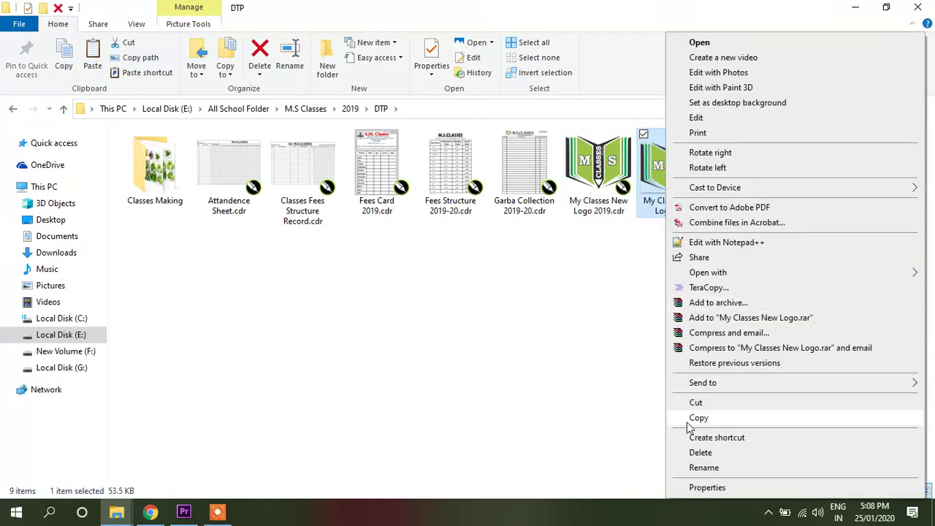
pyautogui.click(690, 419)
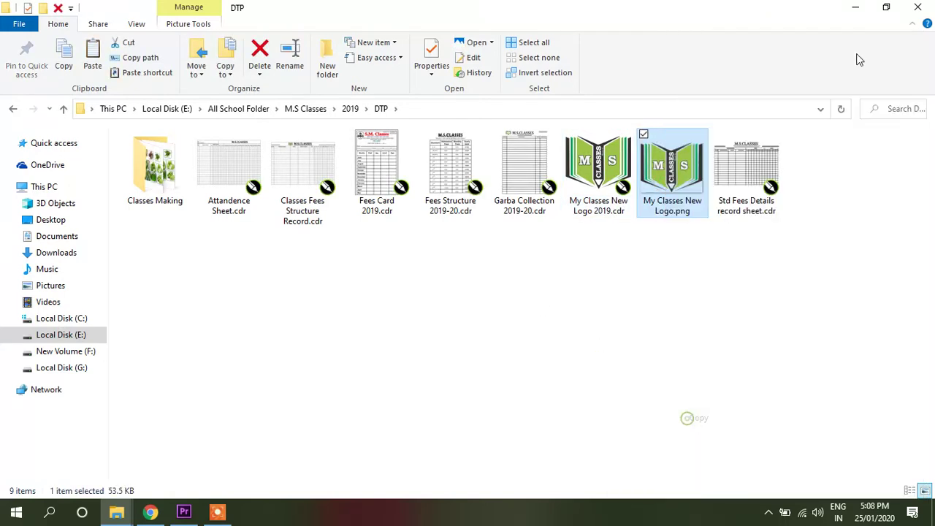
pyautogui.rightClick(505, 223)
pyautogui.click(548, 315)
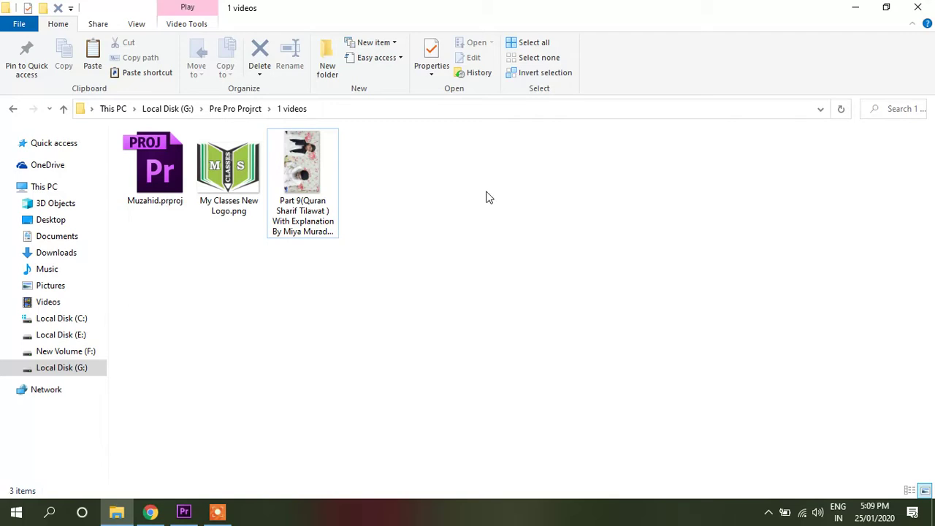
# Switch to Chrome, search for lorem ipsum in a new tab and open the lipsum.com website
pyautogui.click(149, 512)
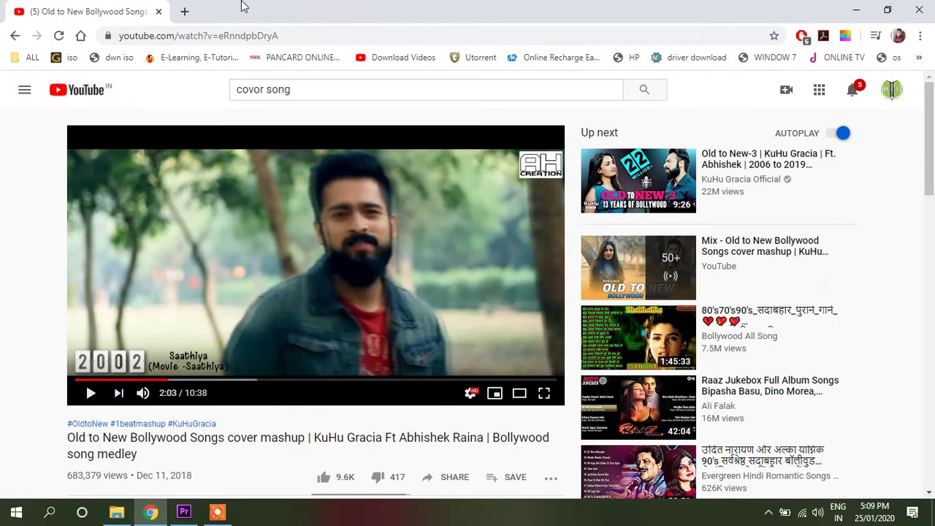
pyautogui.click(185, 11)
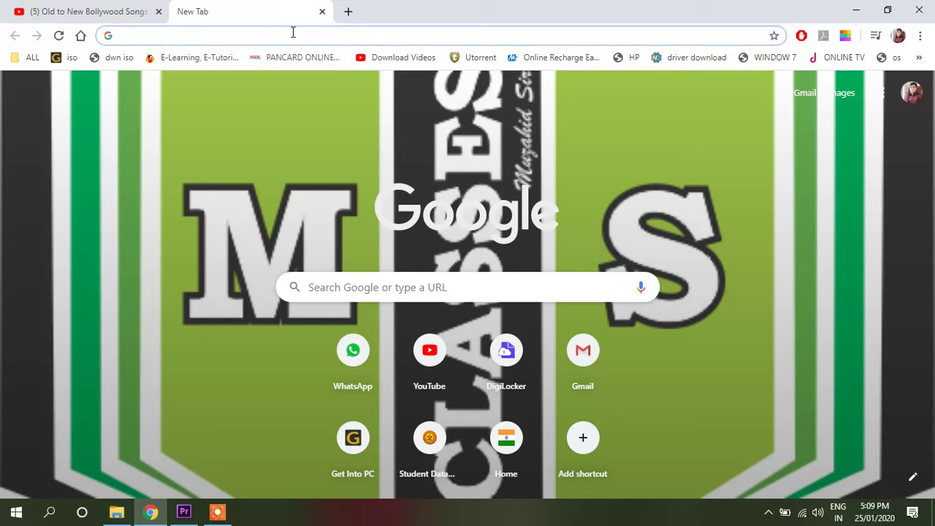
pyautogui.write('lor')
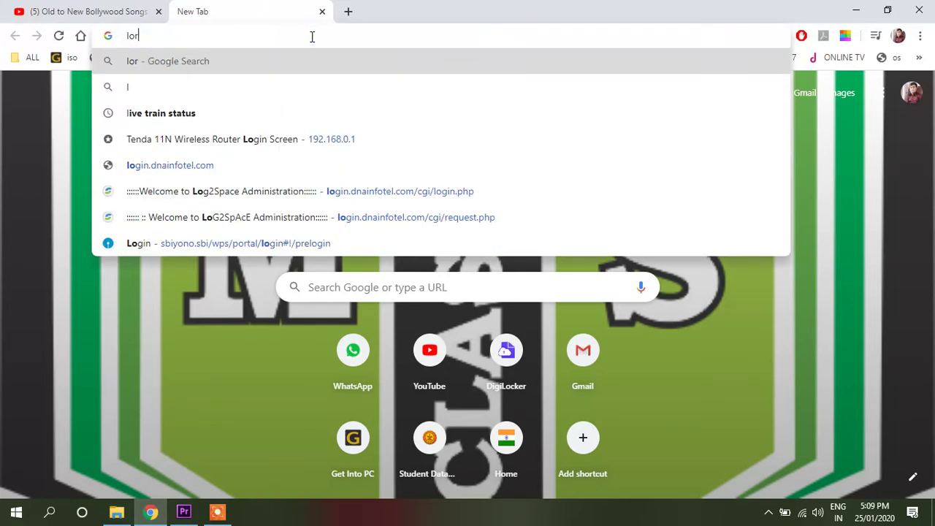
pyautogui.write('em')
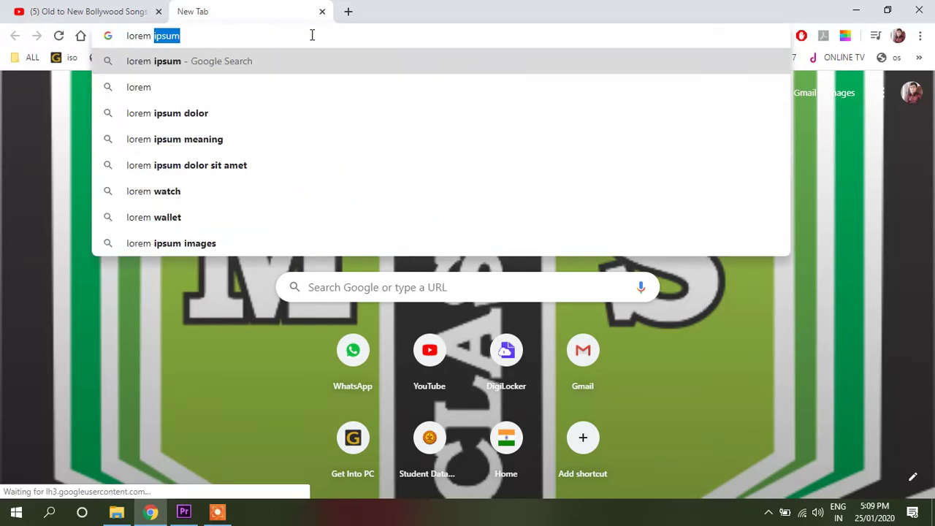
pyautogui.press('Return')
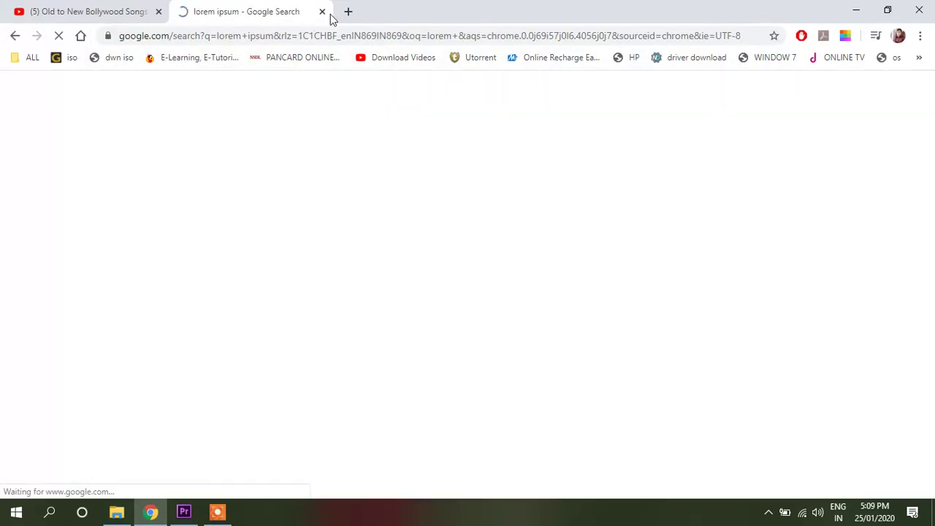
pyautogui.click(188, 215)
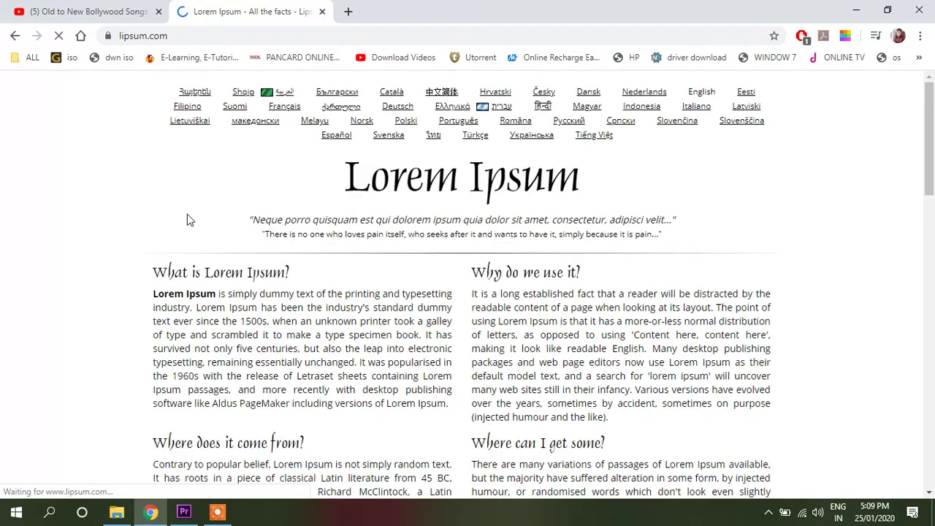
# Copy the "What is Lorem Ipsum?" passage from its beginning through "text ever since the 1500s"
pyautogui.click(154, 293)
pyautogui.moveTo(154, 293); pyautogui.dragTo(194, 310)
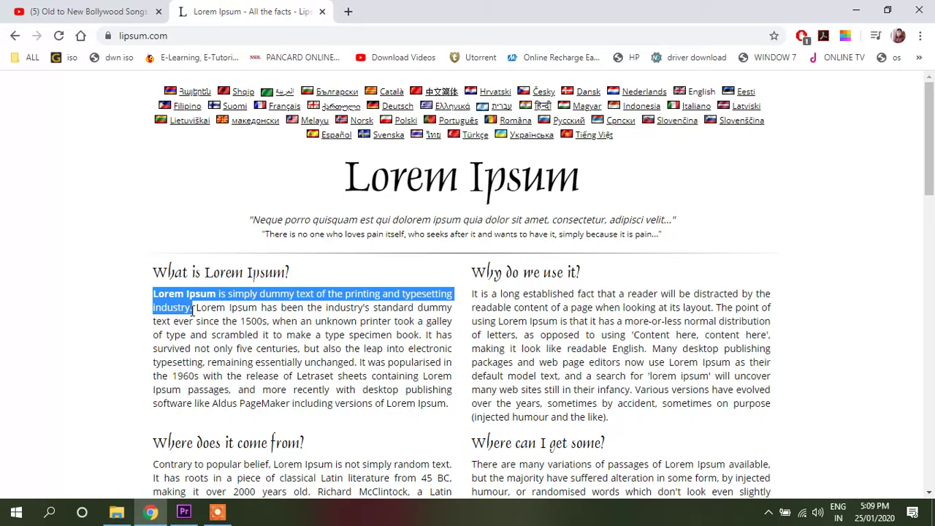
pyautogui.moveTo(193, 311); pyautogui.dragTo(269, 322)
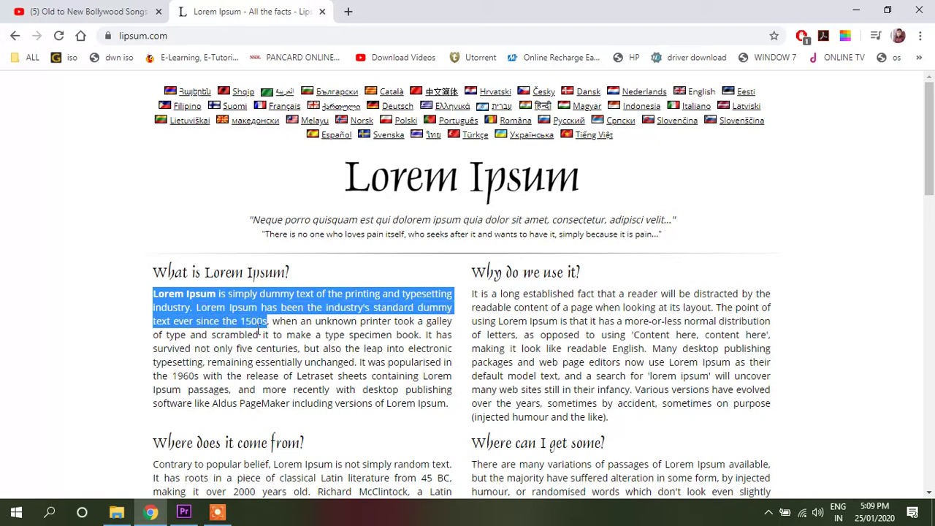
# Switch back to Premiere Pro and create a new title in the project with the default settings
pyautogui.click(184, 512)
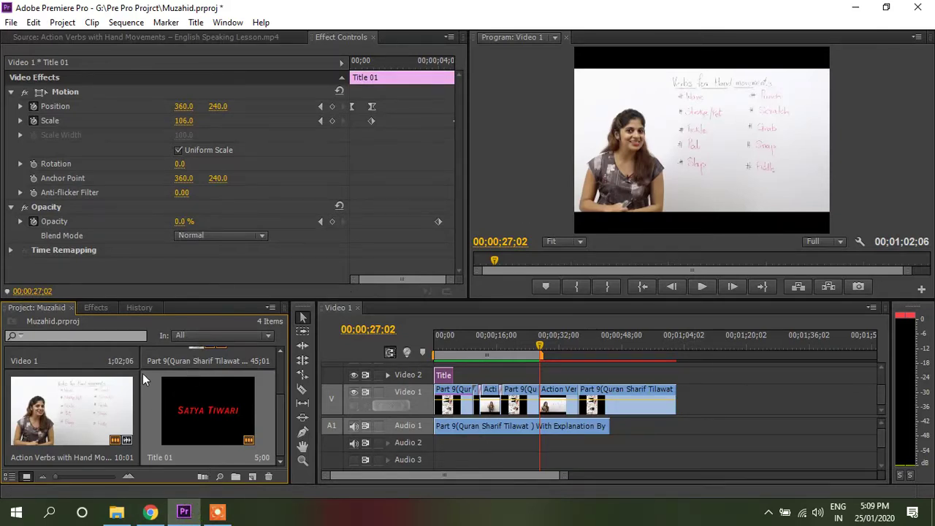
pyautogui.rightClick(155, 329)
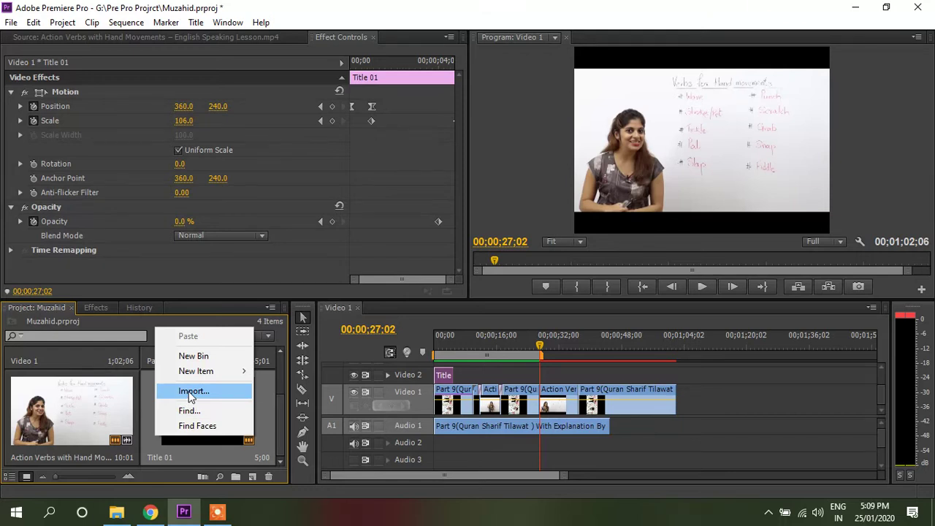
pyautogui.moveTo(195, 370)
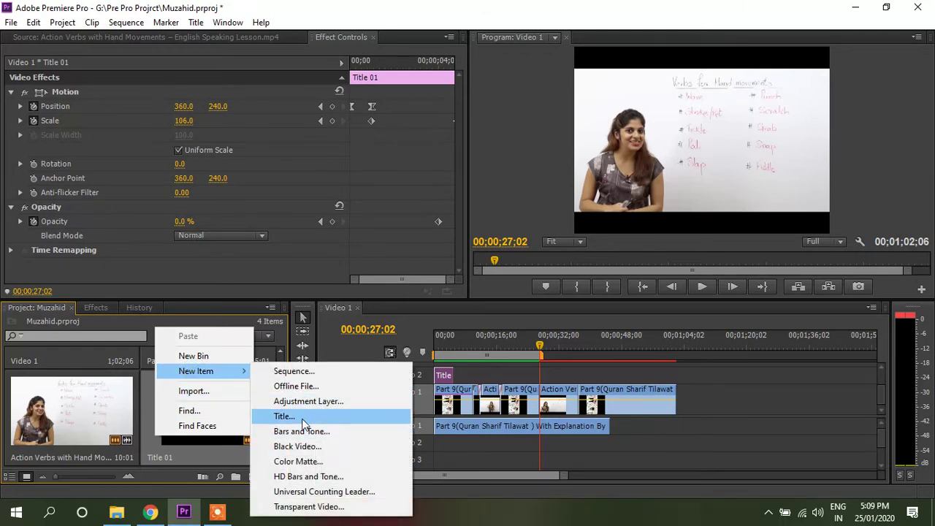
pyautogui.click(303, 421)
pyautogui.click(487, 317)
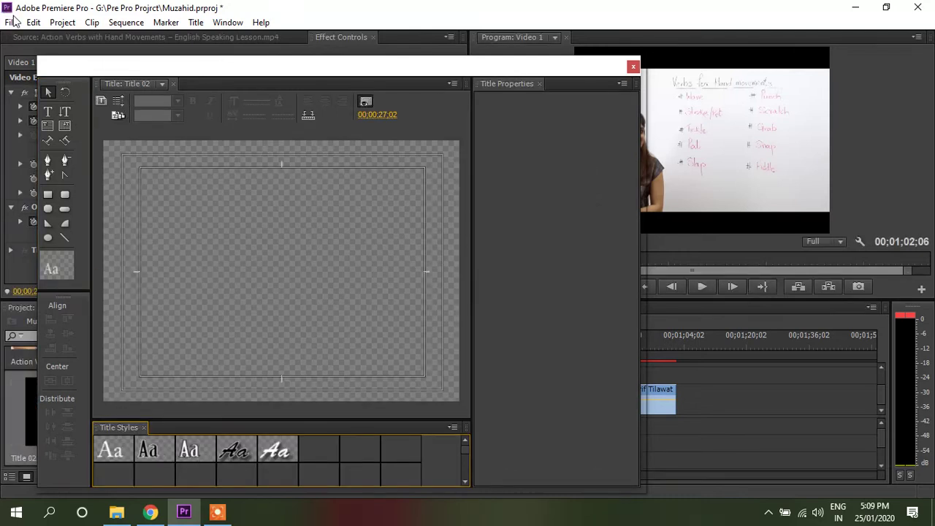
# Draw a text box about 461 by 303 in the title and paste the Lorem Ipsum passage at font size 23
pyautogui.click(146, 188)
pyautogui.click(48, 111)
pyautogui.click(260, 272)
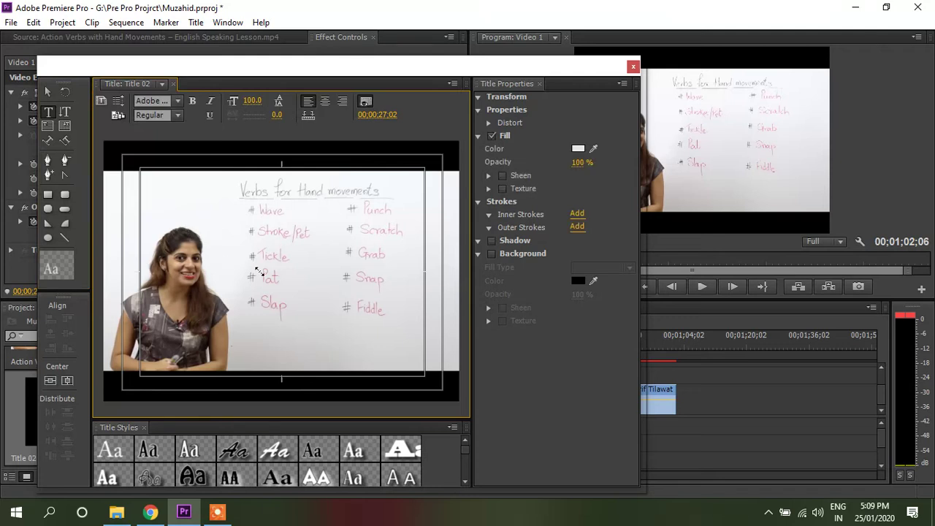
pyautogui.moveTo(398, 353); pyautogui.dragTo(411, 360)
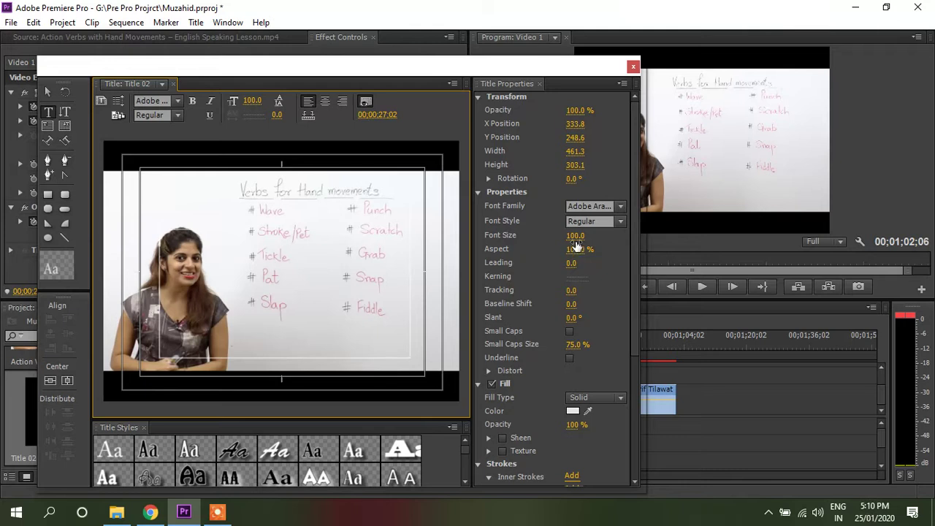
pyautogui.moveTo(576, 235); pyautogui.dragTo(512, 235)
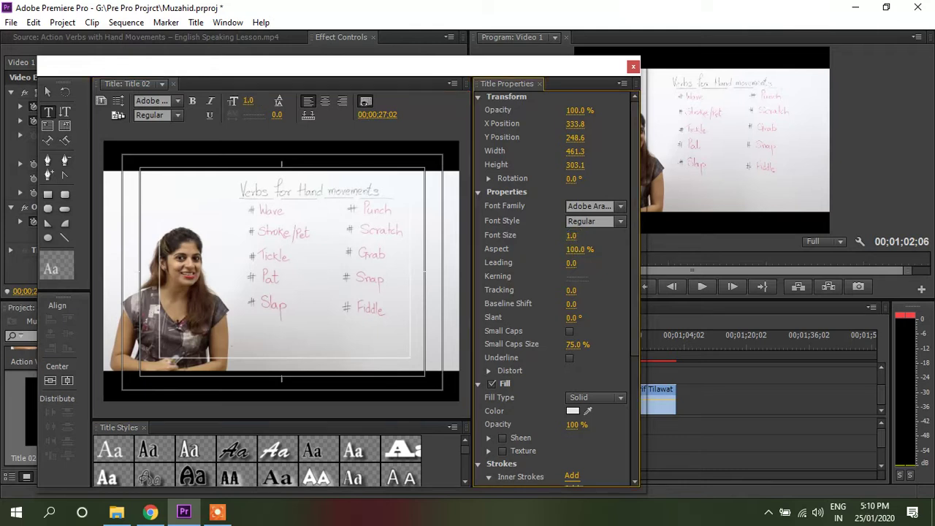
pyautogui.click(200, 221)
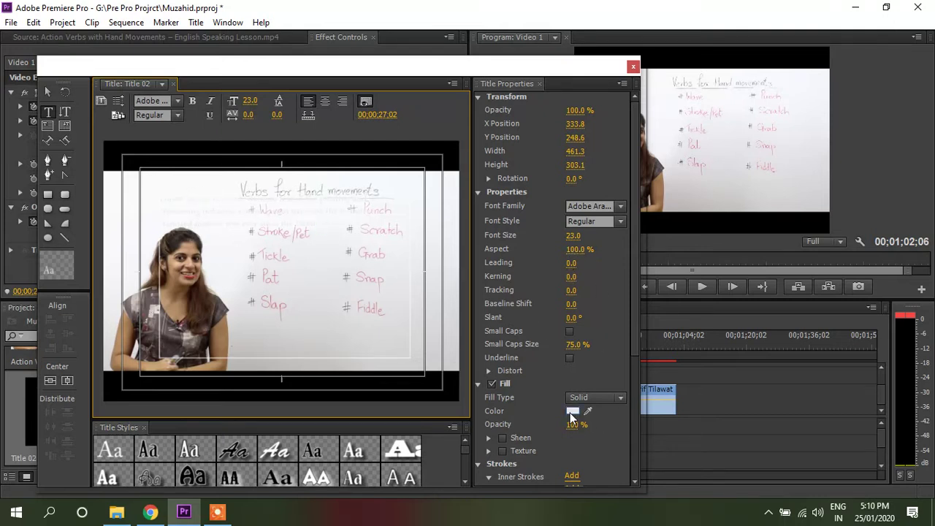
# Set the Lorem Ipsum text's fill color to black (000000) and close the title editor
pyautogui.click(573, 411)
pyautogui.moveTo(442, 258); pyautogui.dragTo(302, 179)
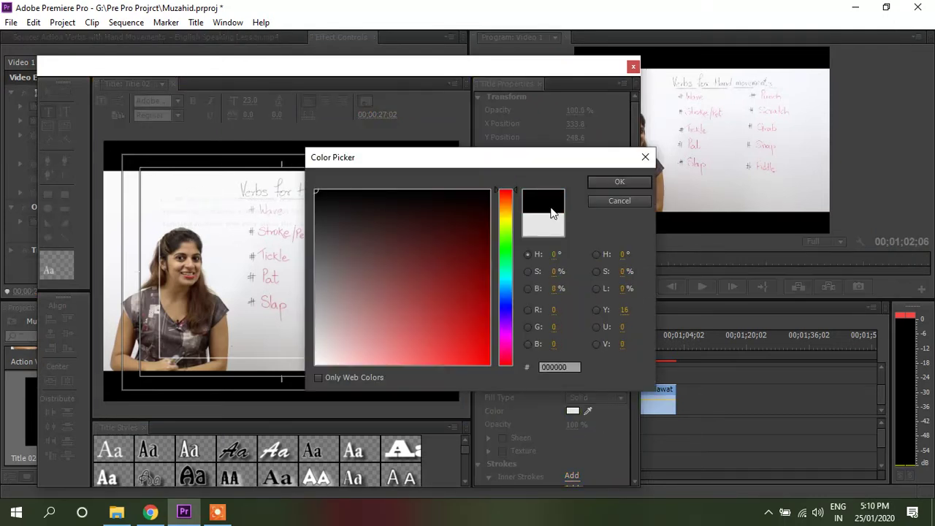
pyautogui.click(605, 185)
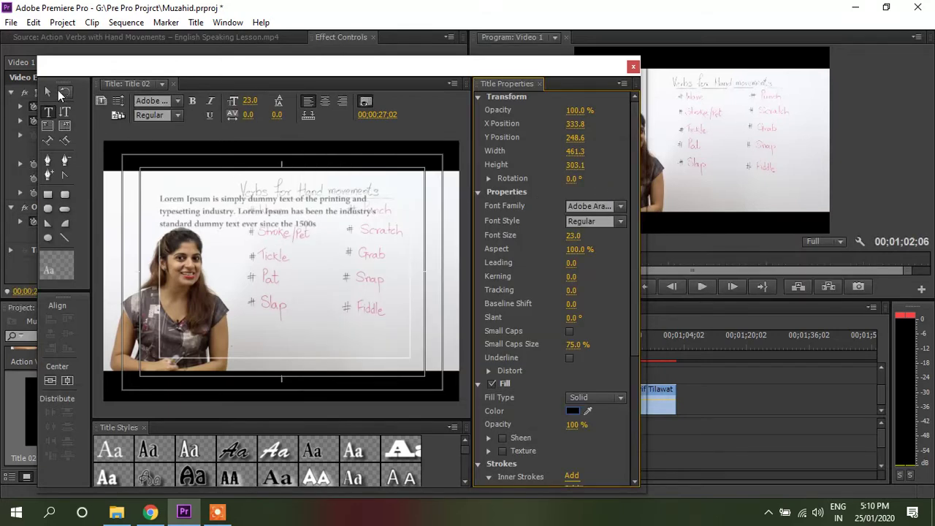
pyautogui.click(50, 91)
pyautogui.click(230, 212)
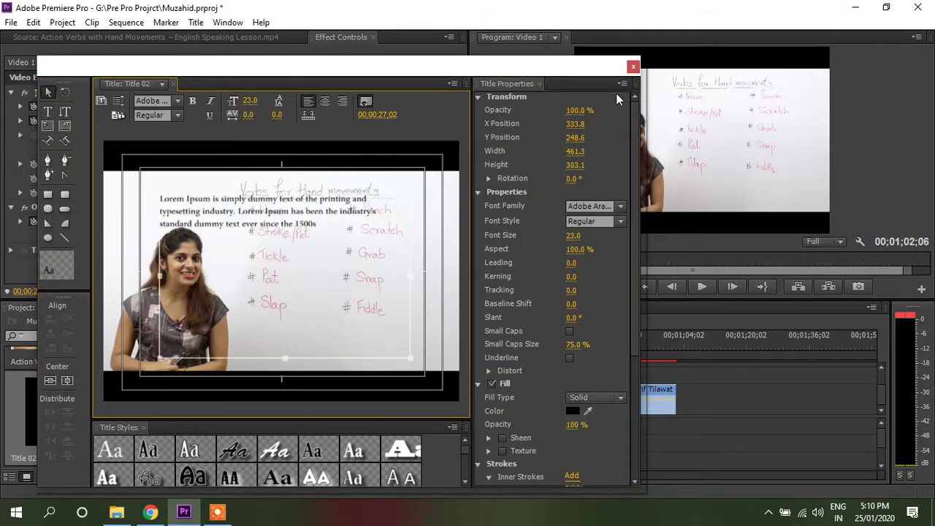
pyautogui.click(633, 67)
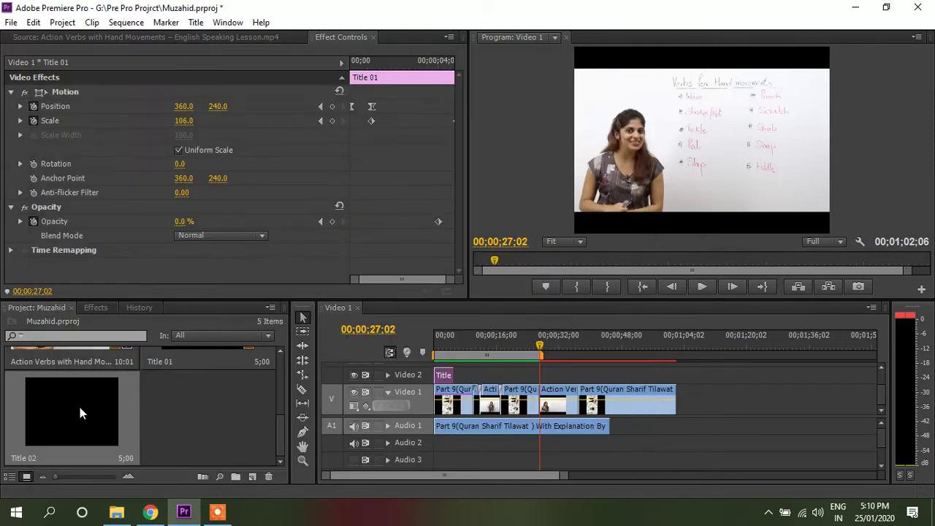
# Place Title 02 on Video 2 above the first Action Verbs clip and preview the frame at 00;00;14;16
pyautogui.moveTo(80, 407); pyautogui.dragTo(484, 376)
pyautogui.moveTo(541, 347); pyautogui.dragTo(490, 347)
pyautogui.click(623, 108)
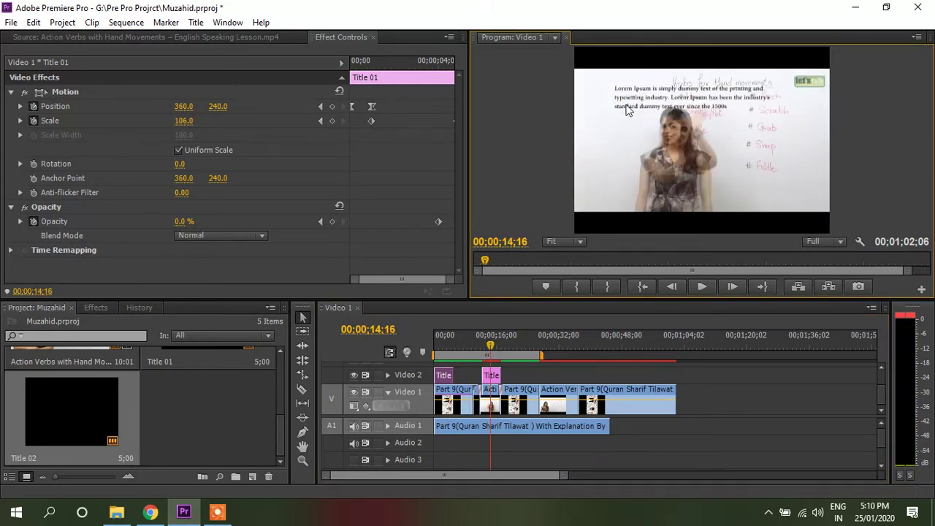
# Reposition the Title 02 clip so its text sits across the lower part of the video frame
pyautogui.click(82, 92)
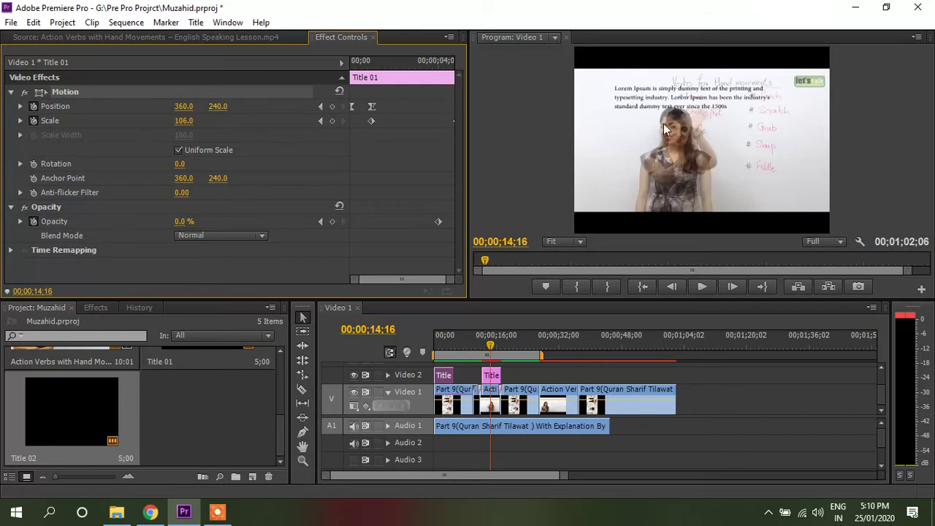
pyautogui.click(495, 380)
pyautogui.click(496, 380)
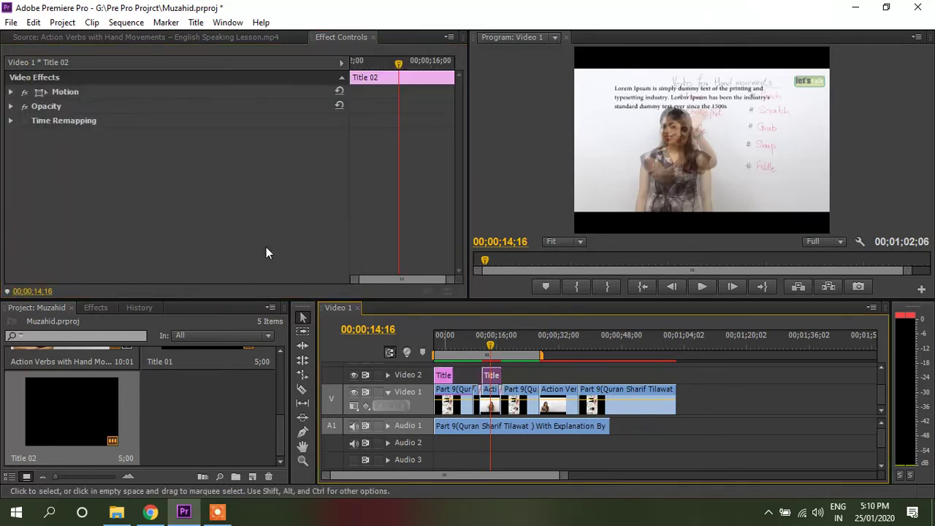
pyautogui.click(78, 91)
pyautogui.moveTo(694, 107); pyautogui.dragTo(676, 210)
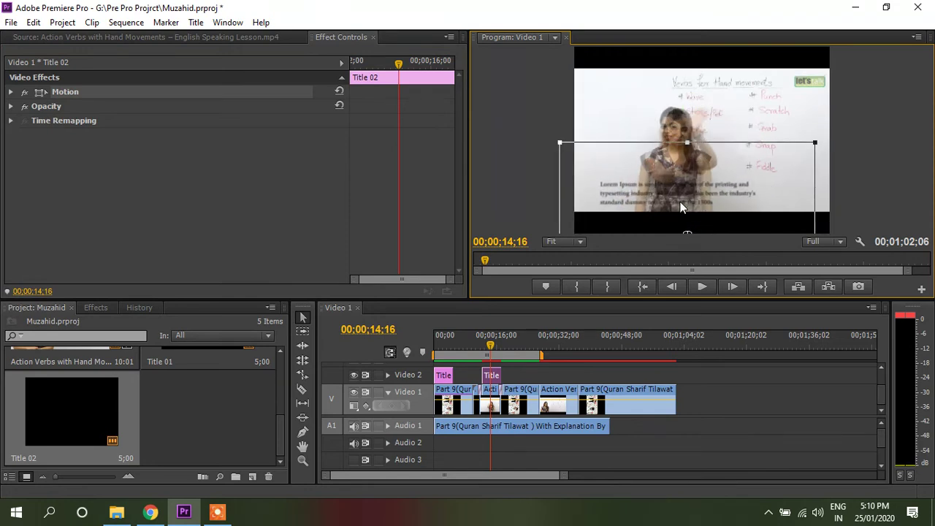
# Play the sequence from just before the Title 02 clip to check the text over the video
pyautogui.click(476, 347)
pyautogui.press('space')
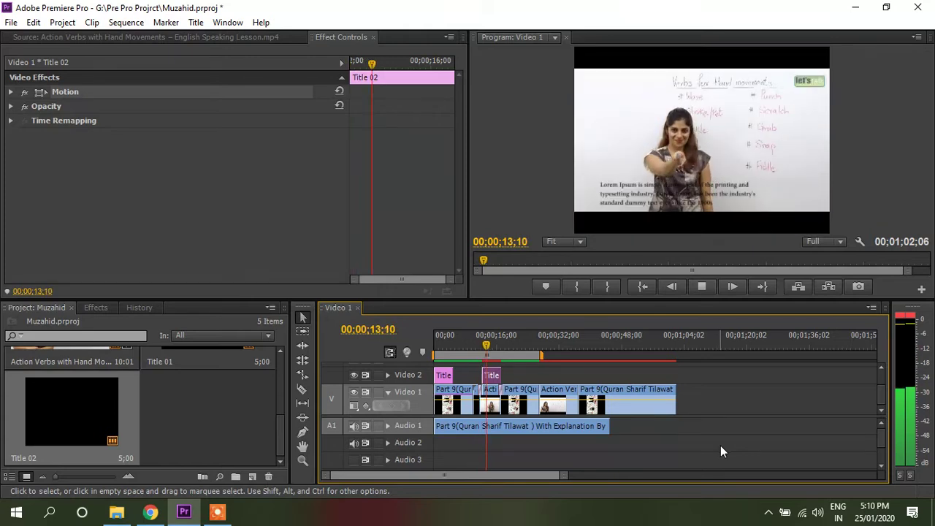
pyautogui.click(492, 372)
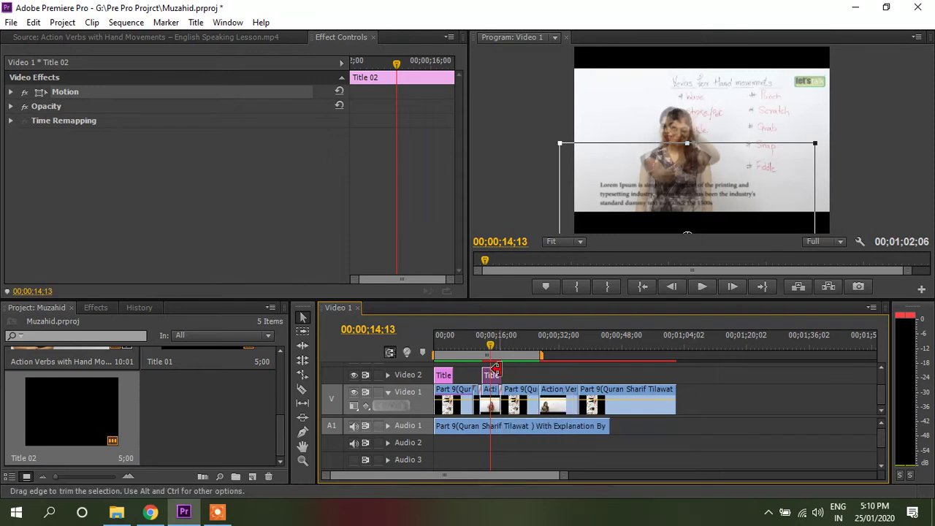
# Add a 100% opacity keyframe to the Title 02 clip at 00;00;12;11
pyautogui.press('=')
pyautogui.press('=')
pyautogui.press('=')
pyautogui.press('=')
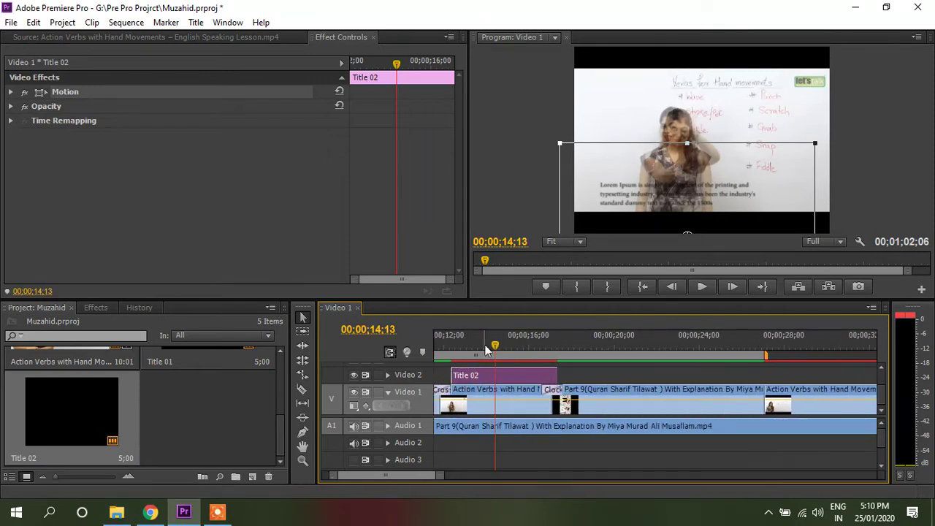
pyautogui.click(451, 355)
pyautogui.moveTo(451, 355); pyautogui.dragTo(448, 355)
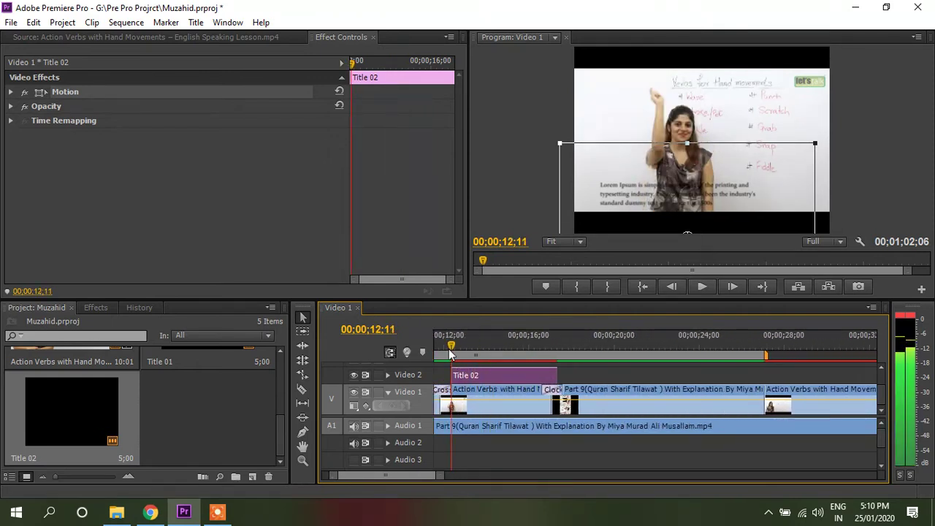
pyautogui.click(10, 106)
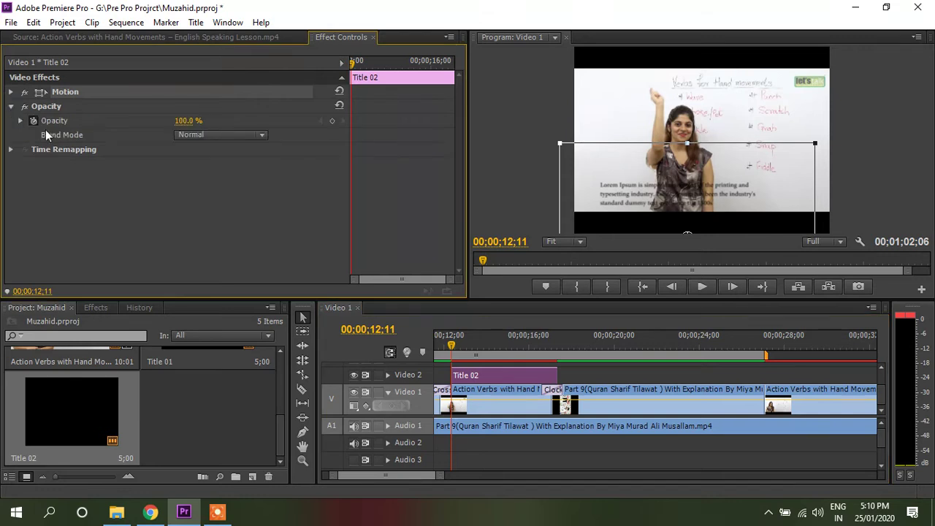
pyautogui.click(331, 122)
pyautogui.click(183, 121)
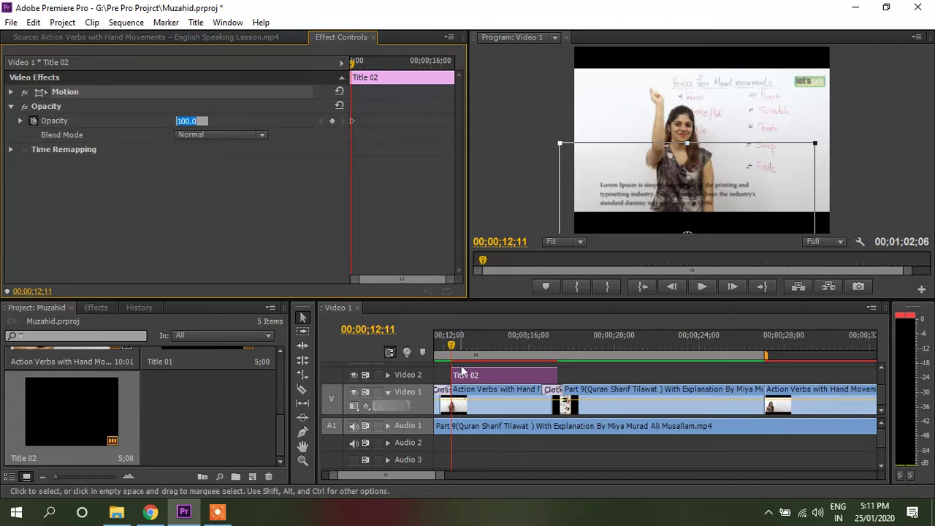
# Go to 00;00;13;11 and move the Title 02 clip's opacity keyframe to that time
pyautogui.click(380, 331)
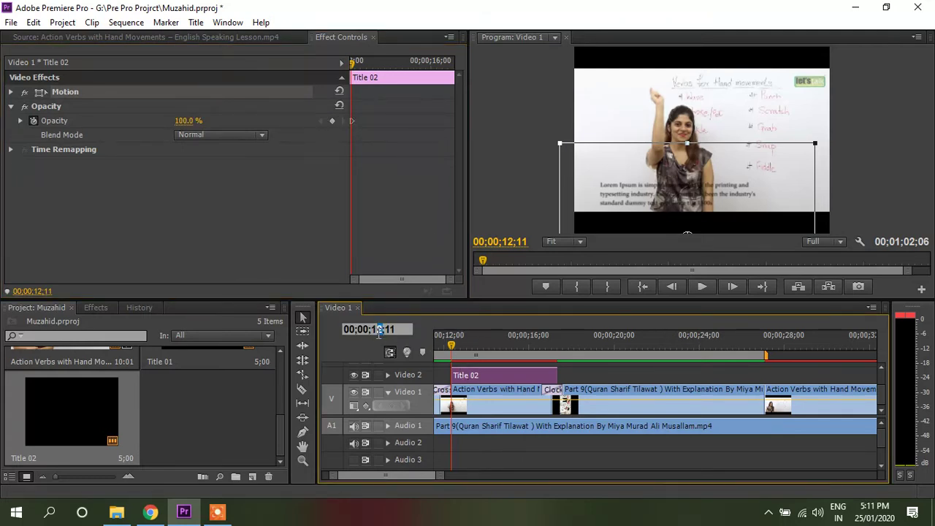
pyautogui.press('Return')
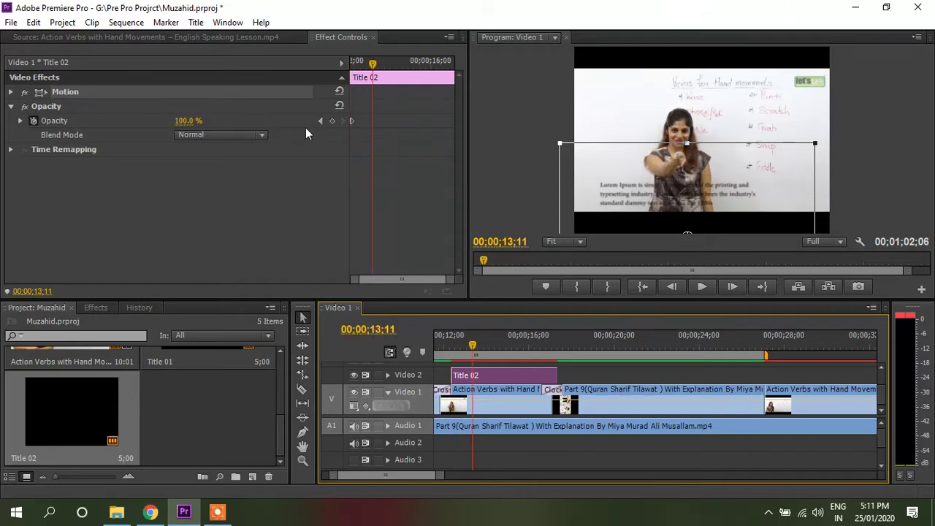
pyautogui.moveTo(350, 120); pyautogui.dragTo(367, 126)
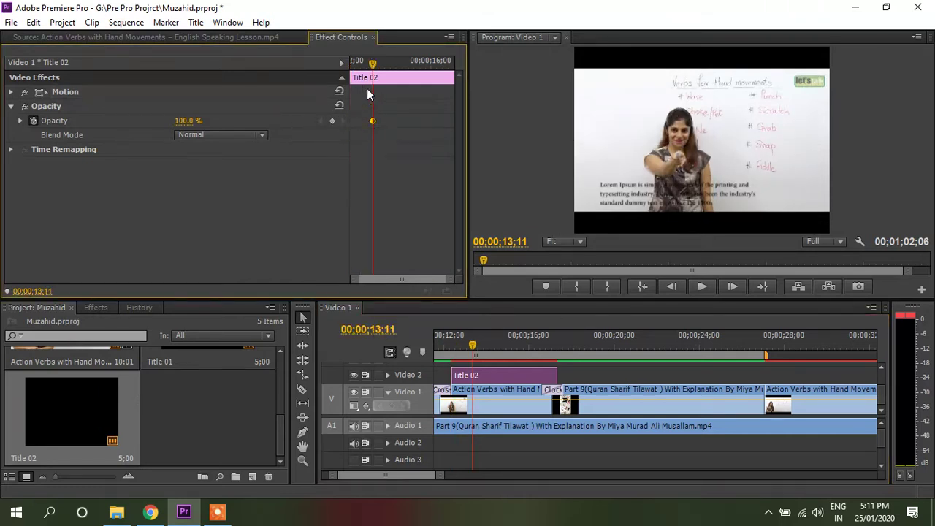
# Set the Title 02 clip's opacity to 0% at 00;00;12;10 so it starts with a fade-in
pyautogui.moveTo(372, 65); pyautogui.dragTo(350, 63)
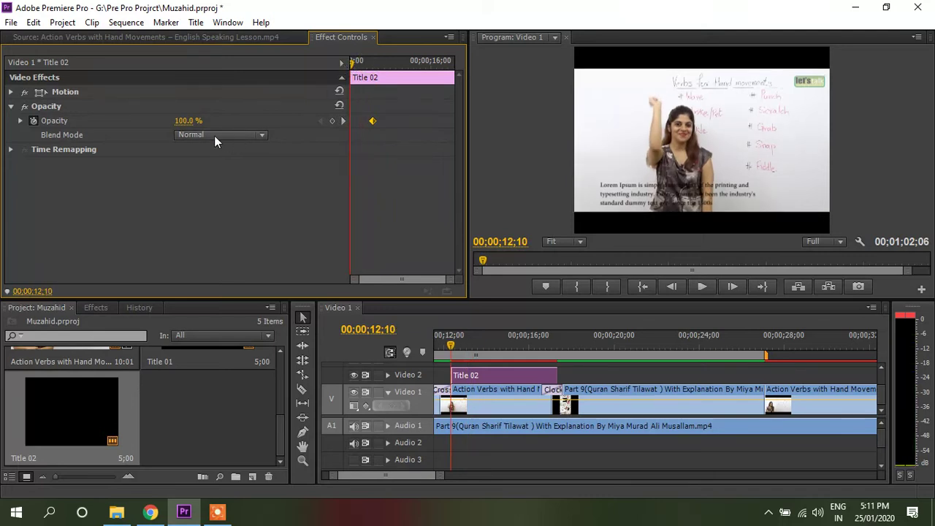
pyautogui.click(189, 121)
pyautogui.write('0')
pyautogui.press('Return')
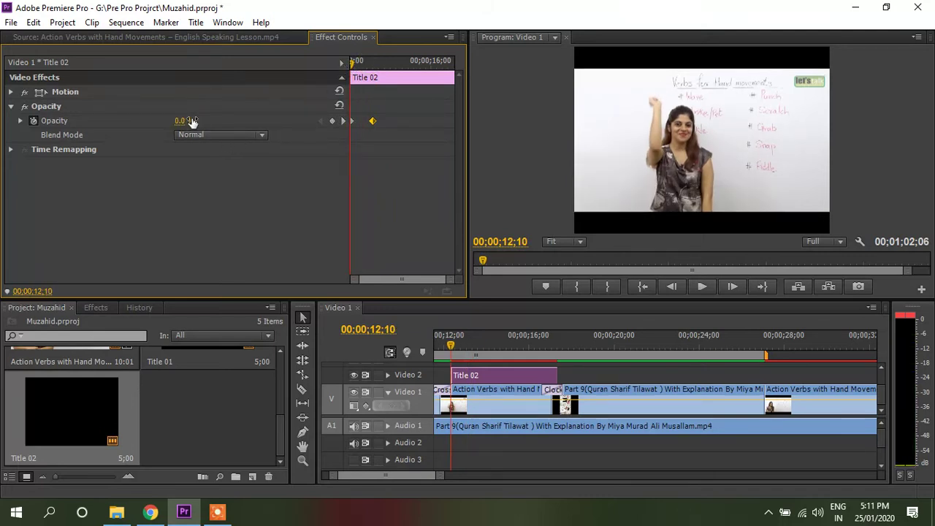
# Play the sequence across the Title 02 clip to check the text's fade-in
pyautogui.press('space')
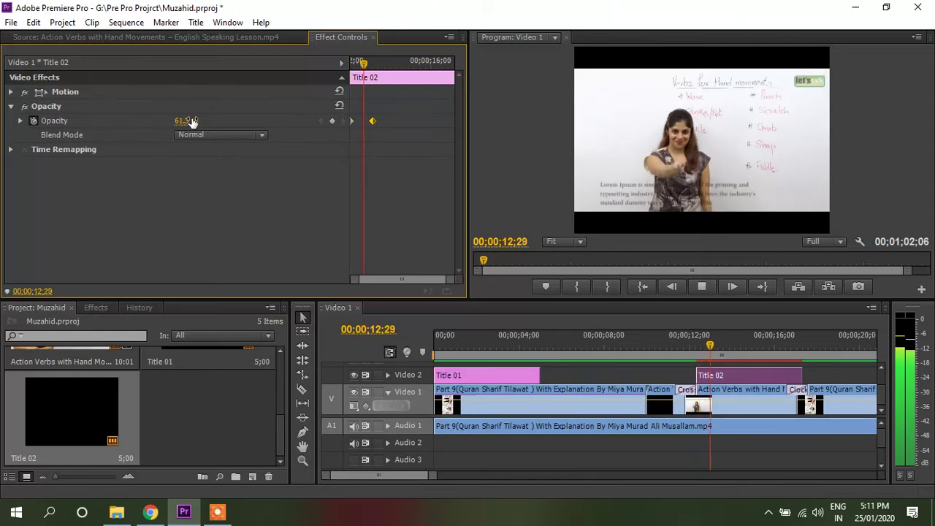
pyautogui.press('space')
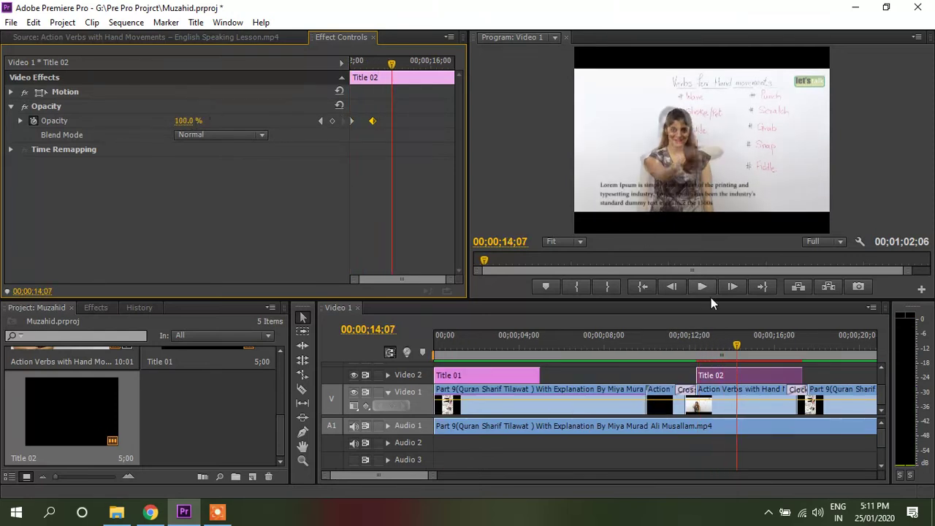
pyautogui.moveTo(737, 353); pyautogui.dragTo(696, 353)
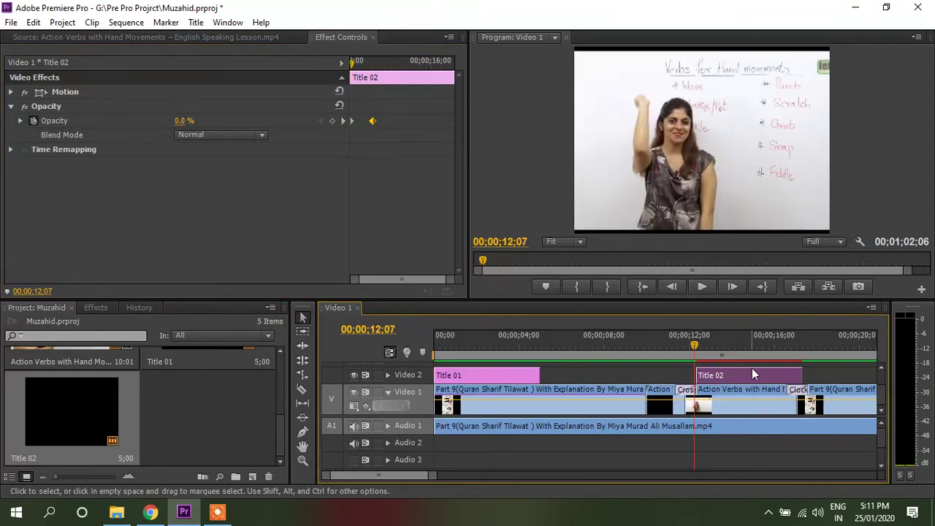
pyautogui.press('space')
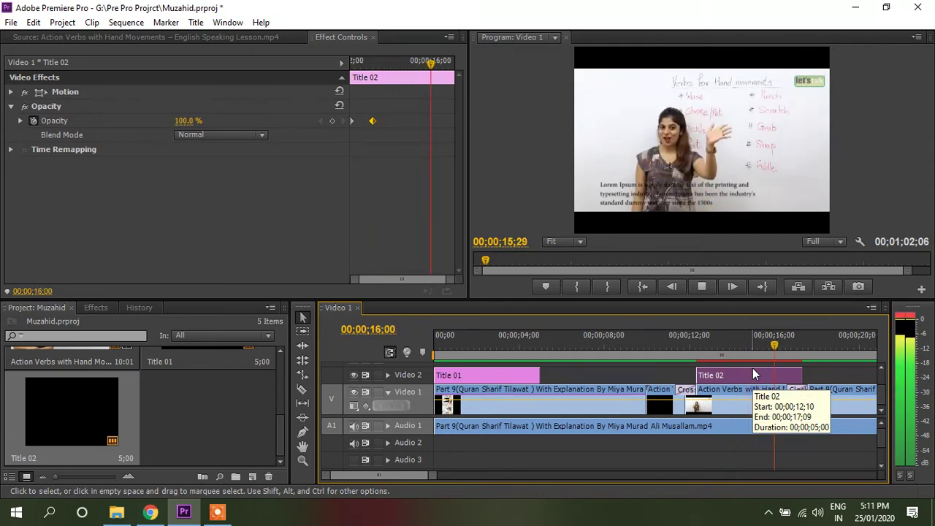
pyautogui.press('space')
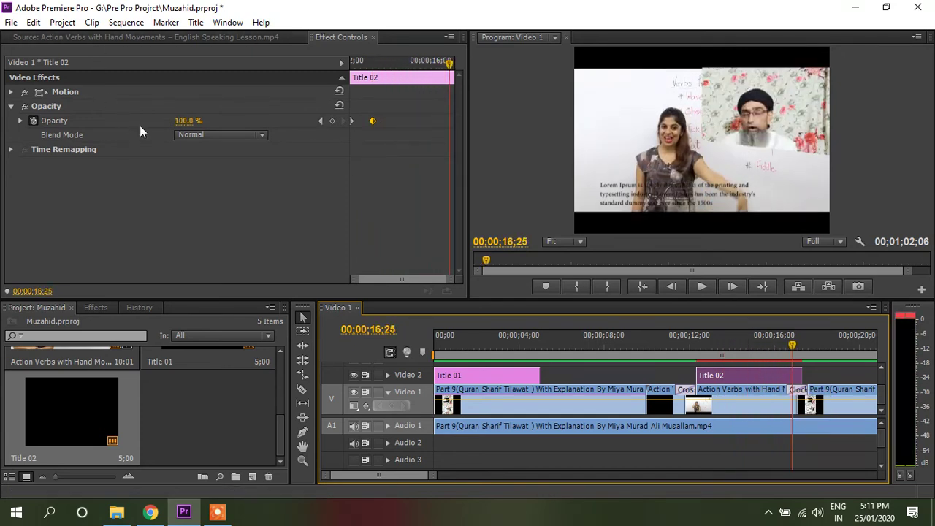
# Add a 100% opacity keyframe to the Title 02 clip at 00;00;16;25 and set its opacity to 0% at 00;00;17;09
pyautogui.click(331, 122)
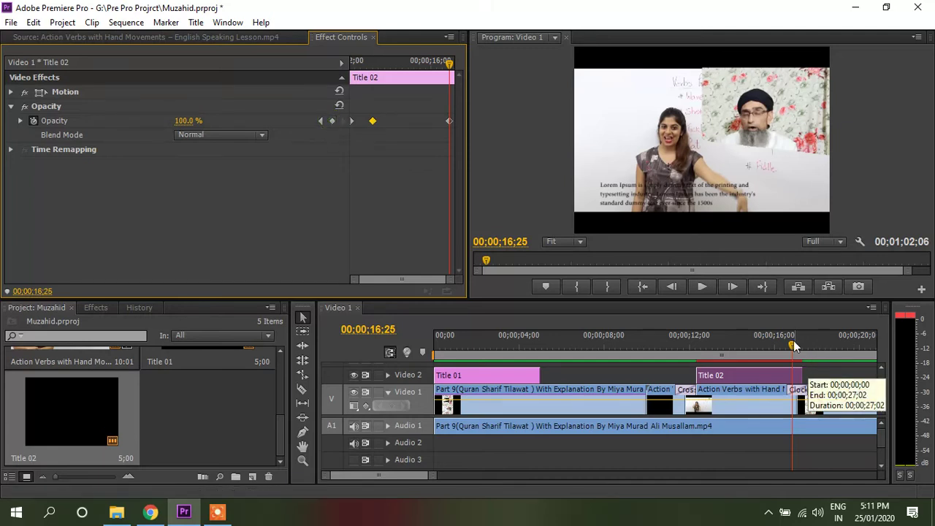
pyautogui.moveTo(795, 348); pyautogui.dragTo(802, 344)
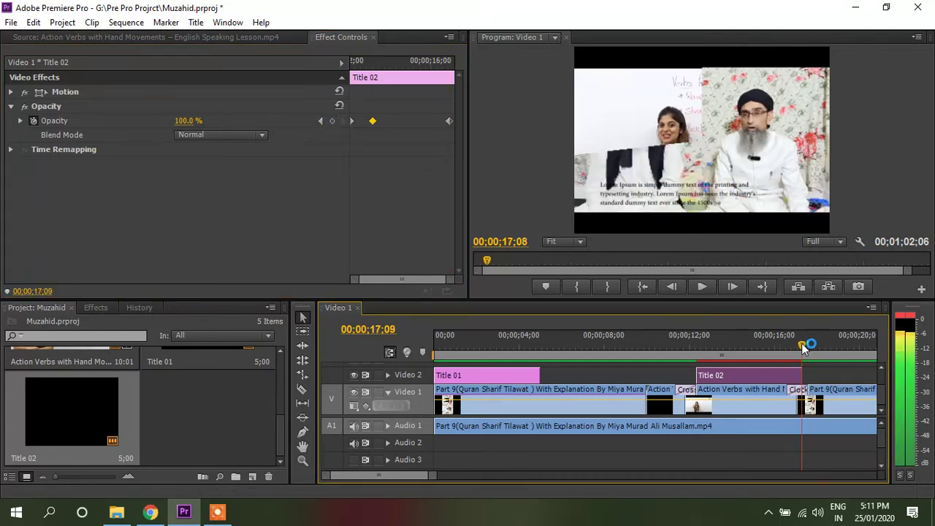
pyautogui.click(184, 120)
pyautogui.write('29')
pyautogui.press('Return')
pyautogui.moveTo(186, 121); pyautogui.dragTo(168, 121)
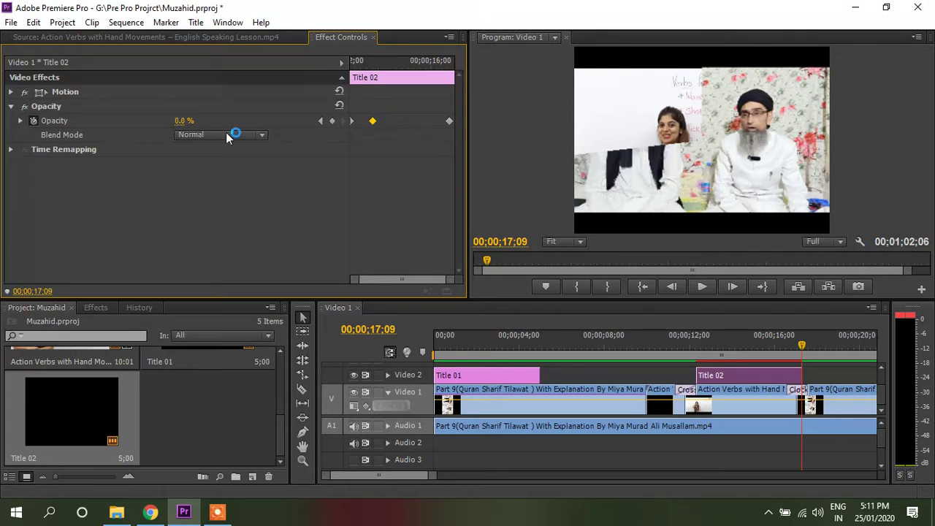
# Play the end of the Title 02 clip to check the text's fade-out
pyautogui.moveTo(797, 348); pyautogui.dragTo(760, 352)
pyautogui.press('space')
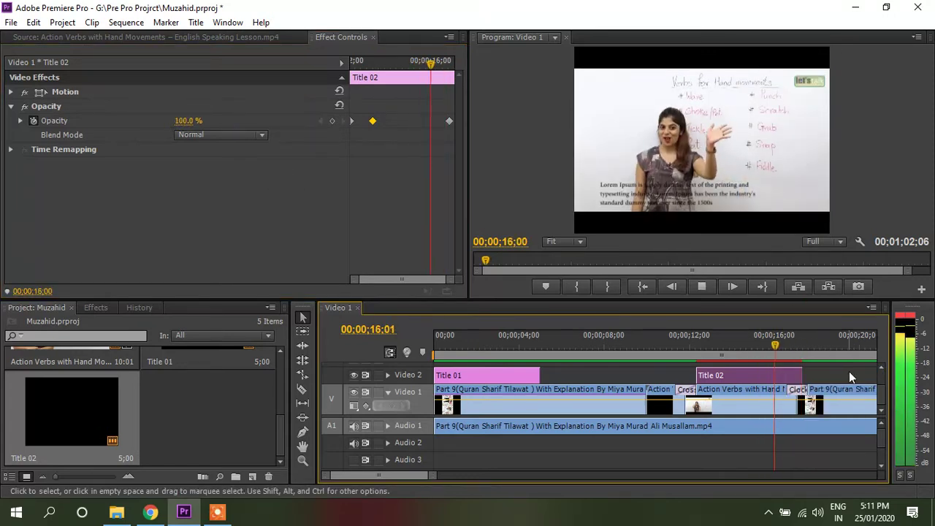
pyautogui.press('space')
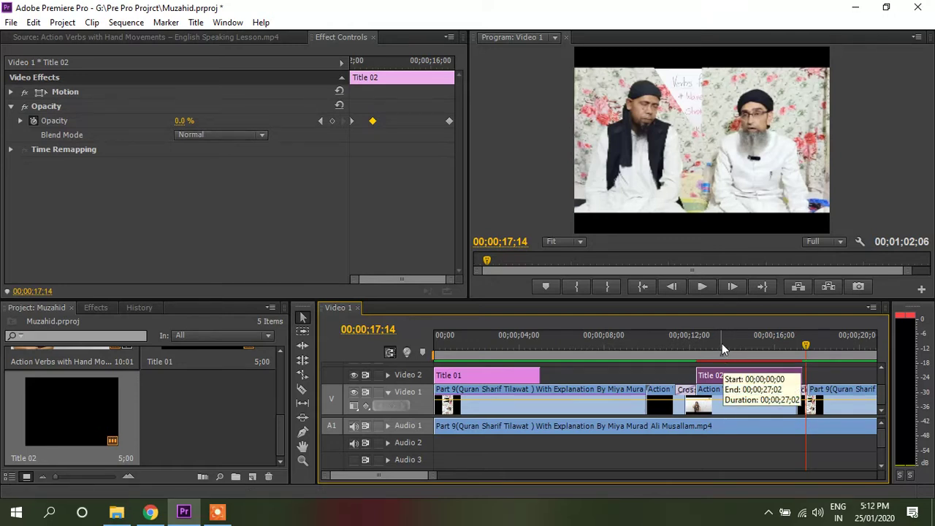
# Bring My Classes New Logo.png from File Explorer onto the Video 2 track between Title 01 and Title 02
pyautogui.click(176, 410)
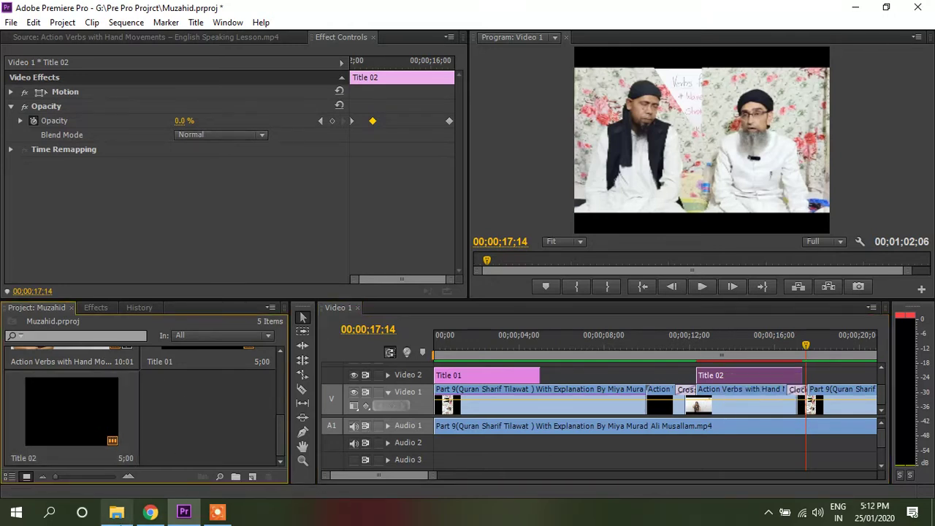
pyautogui.click(116, 511)
pyautogui.click(232, 184)
pyautogui.moveTo(232, 185); pyautogui.dragTo(577, 387)
pyautogui.press('-')
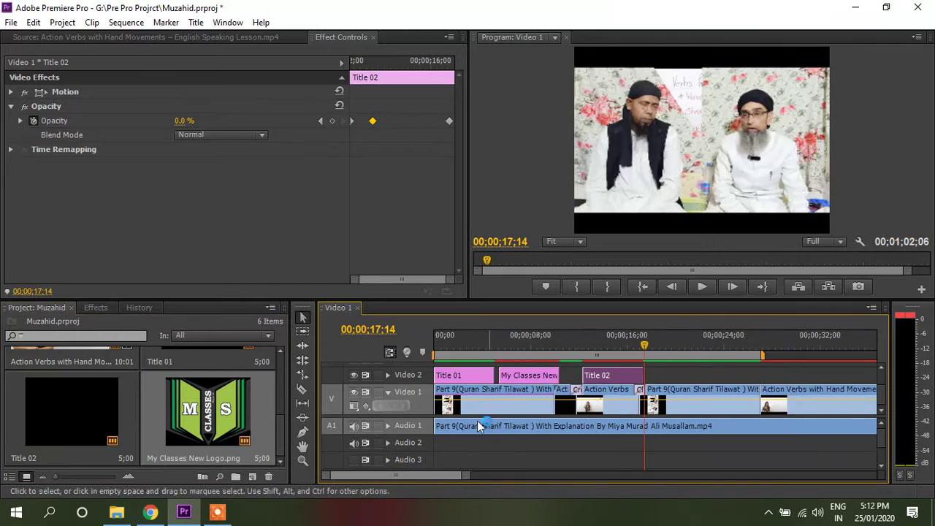
# Try moving the logo clip to the start of the Video 3 track and extending it over most of the sequence
pyautogui.scroll(1, 391, 394)
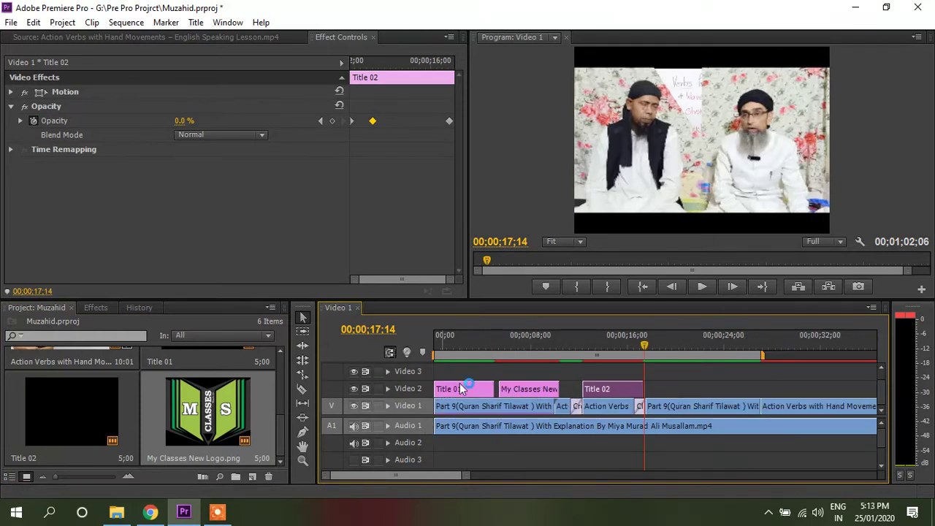
pyautogui.moveTo(517, 390); pyautogui.dragTo(776, 405)
pyautogui.click(449, 342)
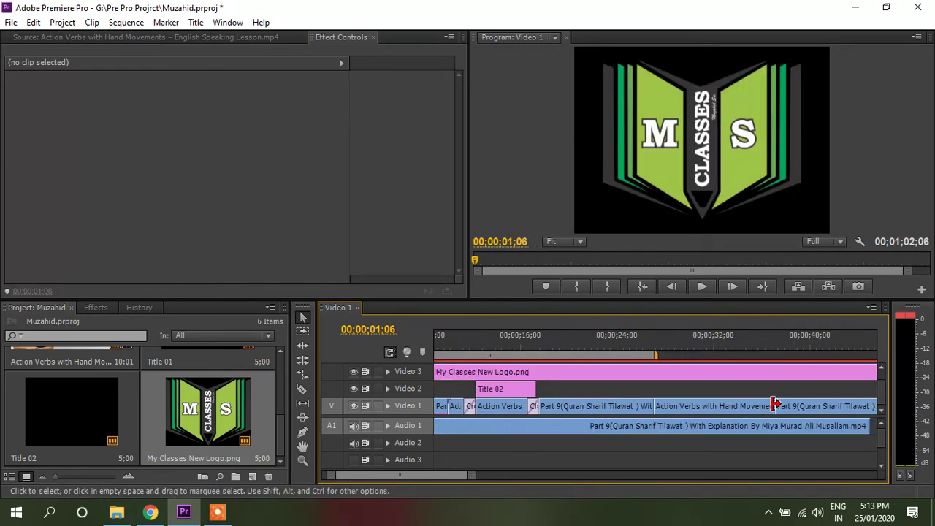
pyautogui.press('-')
pyautogui.moveTo(710, 371); pyautogui.dragTo(793, 371)
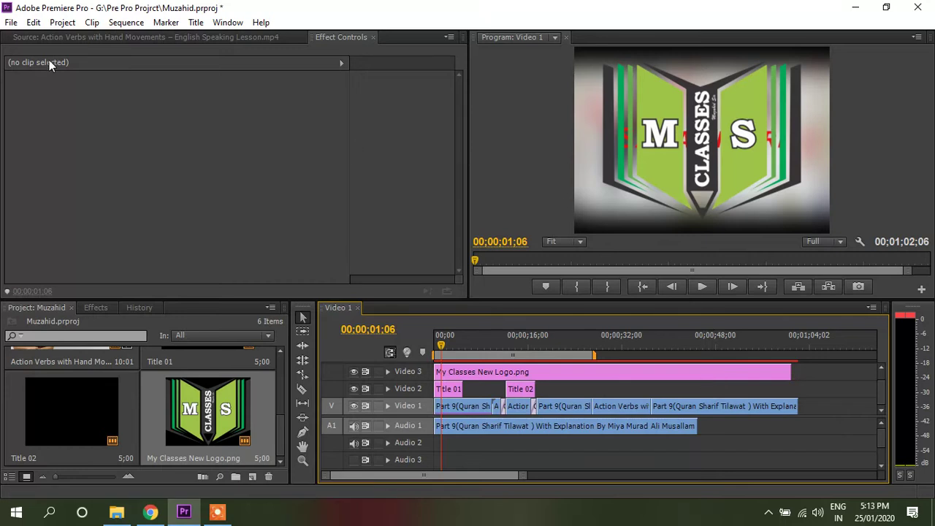
# Try scaling the logo clip to 20 and moving it to the upper-right corner of the picture
pyautogui.click(484, 375)
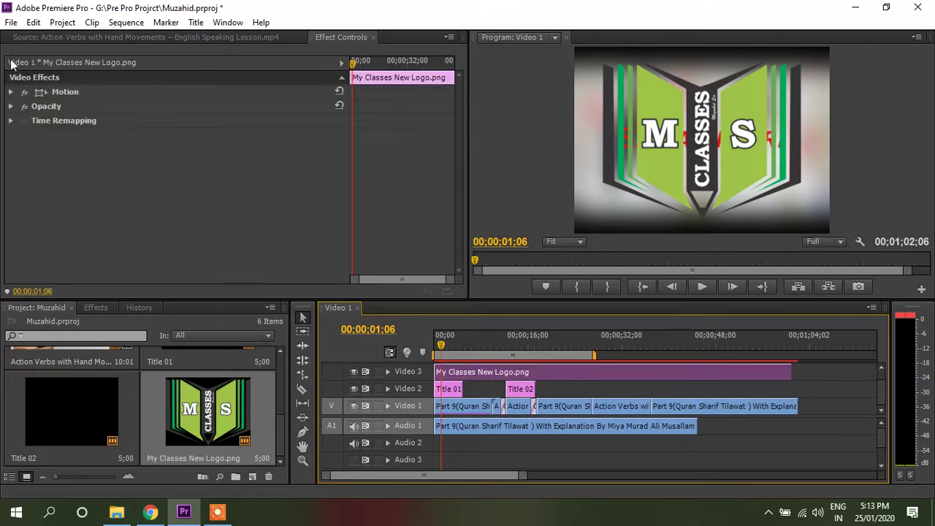
pyautogui.click(11, 92)
pyautogui.moveTo(182, 121); pyautogui.dragTo(123, 120)
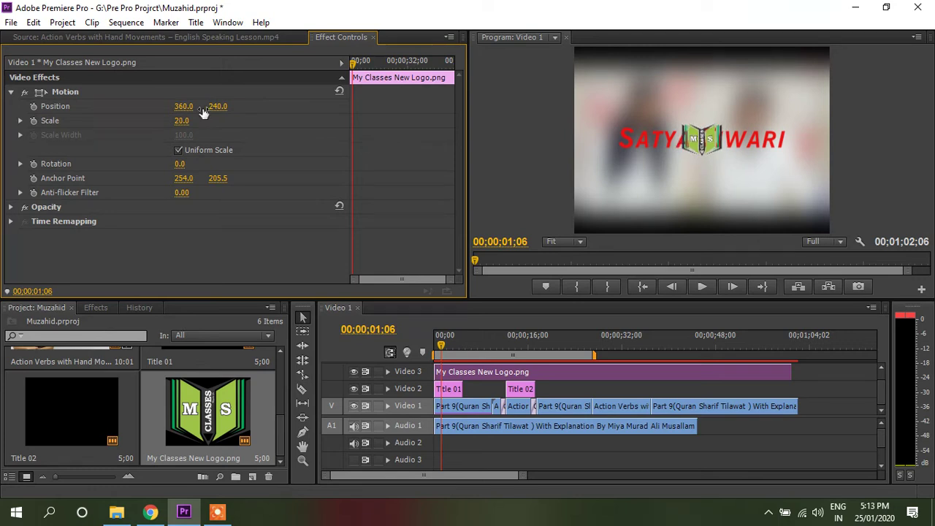
pyautogui.click(75, 92)
pyautogui.moveTo(698, 134); pyautogui.dragTo(821, 86)
# Undo the logo's repositioning, scaling, extension and move to the Video 3 track
pyautogui.click(638, 181)
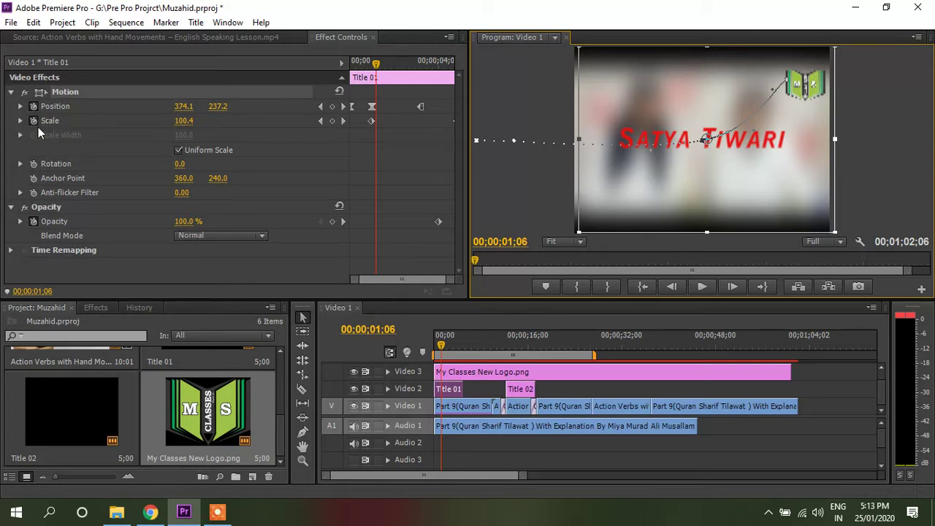
pyautogui.hotkey('ctrl', 'z')
pyautogui.hotkey('ctrl', 'z')
pyautogui.hotkey('ctrl', 'z')
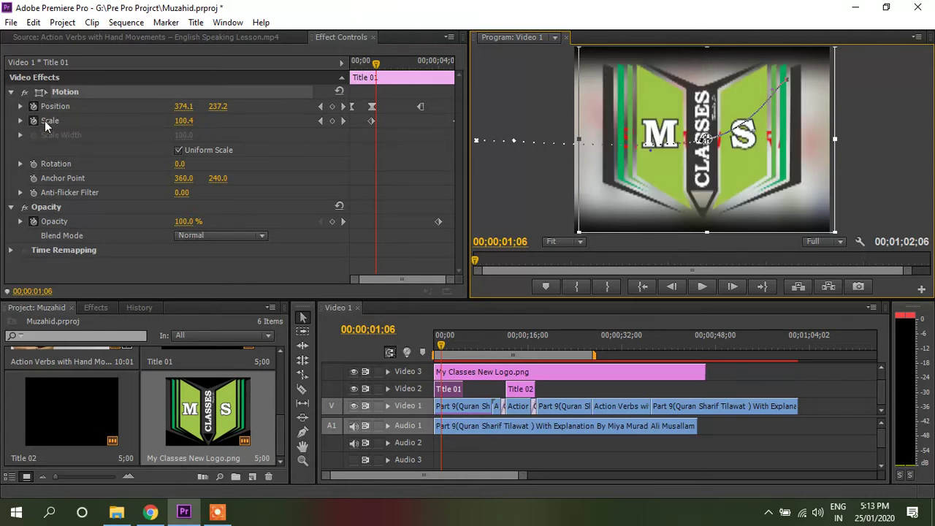
pyautogui.hotkey('ctrl', 'z')
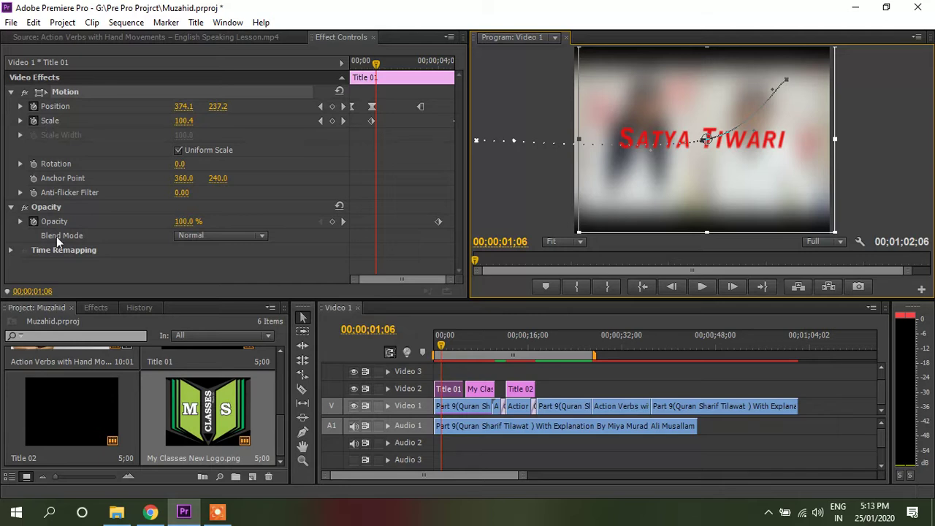
# Place My Classes New Logo.png at the start of the Video 3 track and extend it to the end of the last video clip
pyautogui.moveTo(206, 423); pyautogui.dragTo(439, 373)
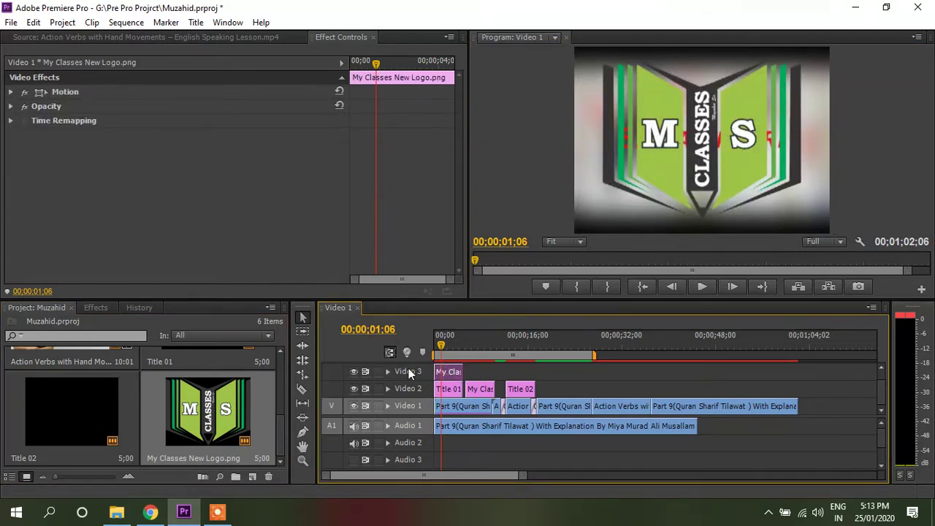
pyautogui.click(11, 92)
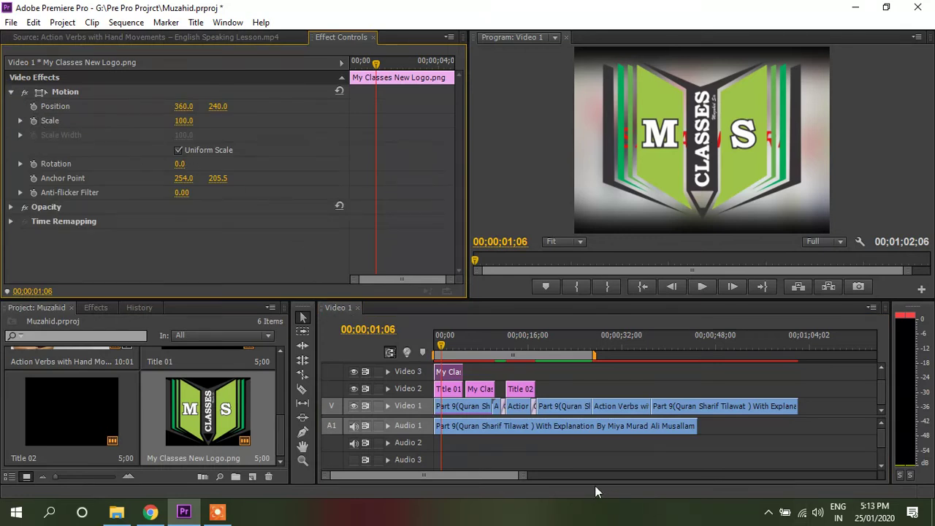
pyautogui.moveTo(461, 372); pyautogui.dragTo(798, 366)
# Scale the Video 3 logo clip to 18 and move it to the picture's upper-right corner at about 651.5, 94.1
pyautogui.click(695, 371)
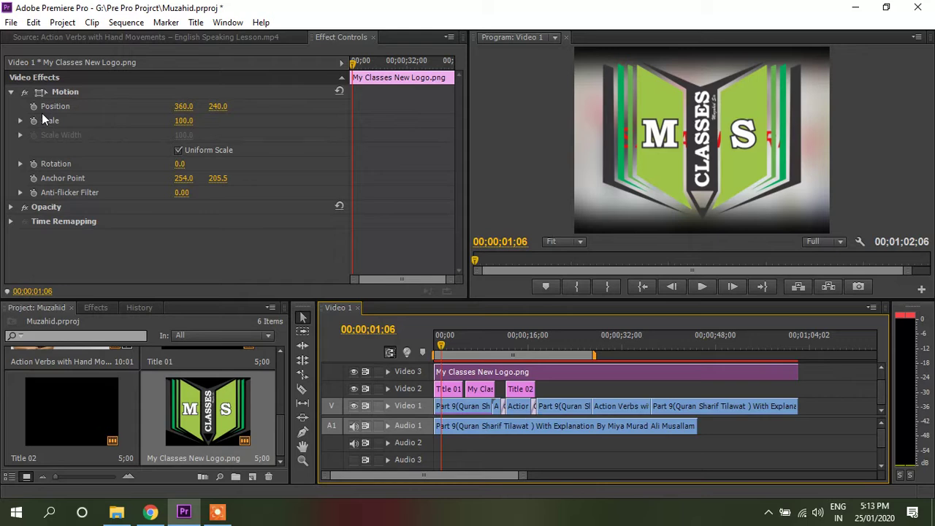
pyautogui.moveTo(183, 127); pyautogui.dragTo(113, 127)
pyautogui.click(65, 92)
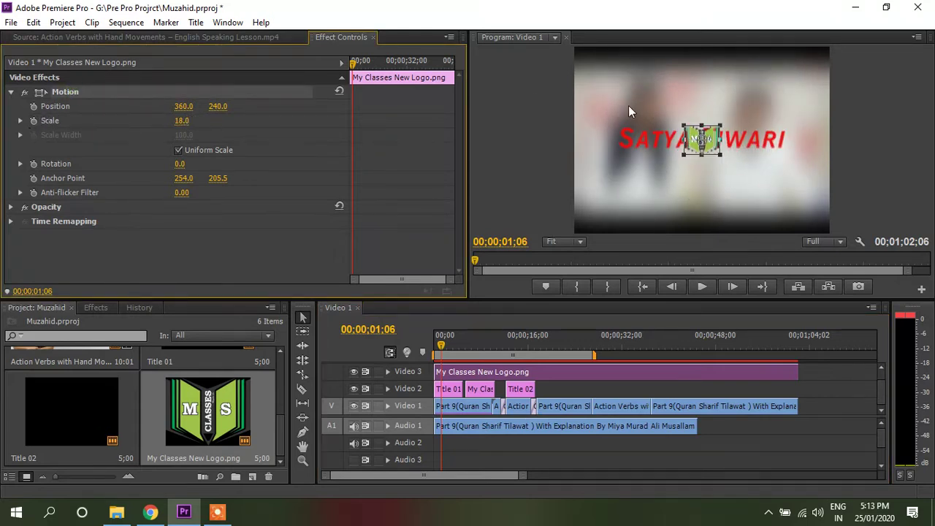
pyautogui.moveTo(711, 130); pyautogui.dragTo(812, 68)
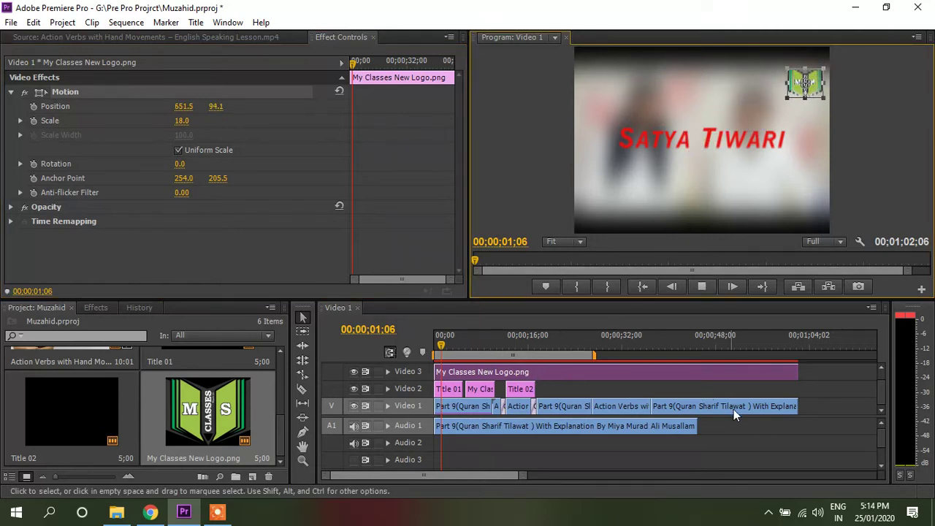
# Play the opening with the logo overlay and view the program preview and the timeline at full size
pyautogui.press('space')
pyautogui.click(692, 188)
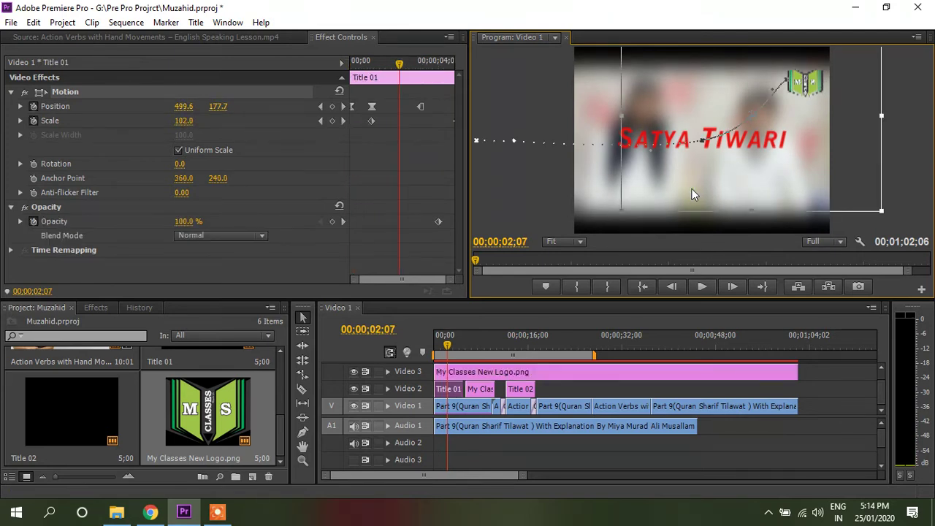
pyautogui.press('`')
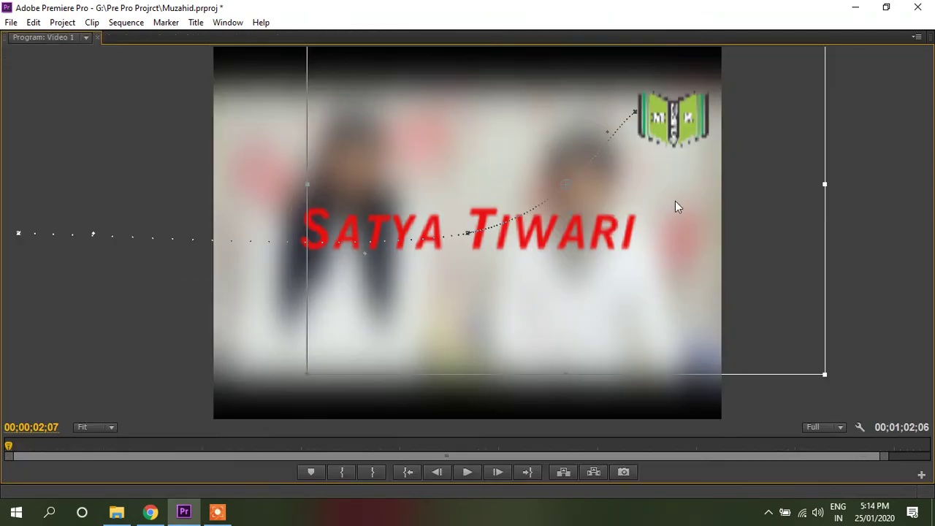
pyautogui.press('`')
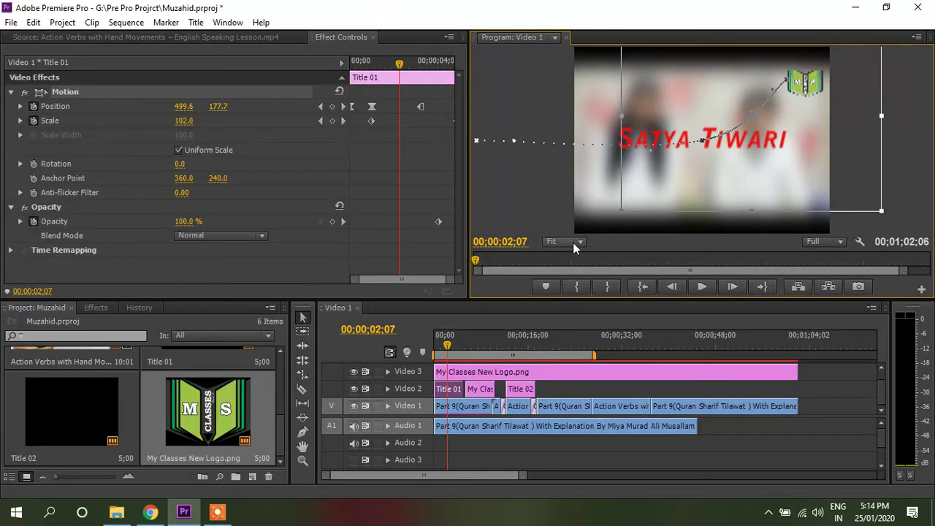
pyautogui.press('`')
pyautogui.press('`')
pyautogui.click(650, 434)
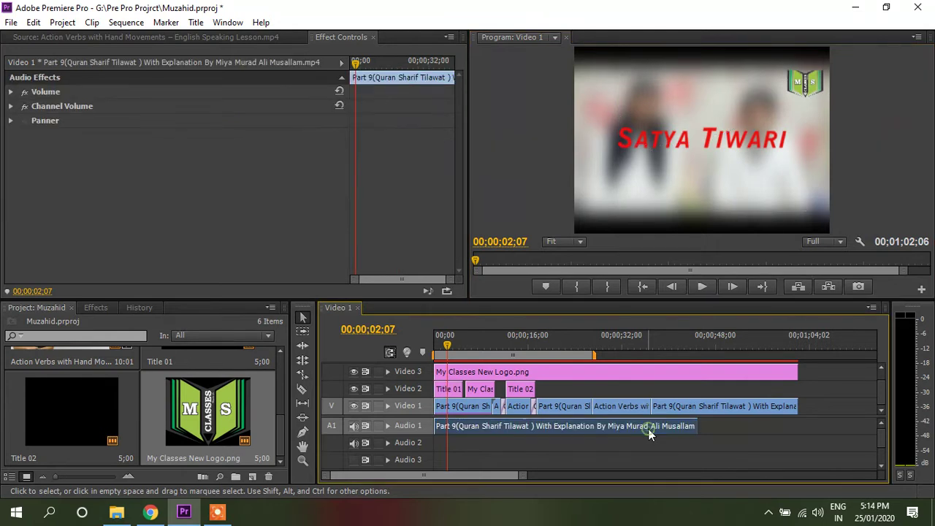
pyautogui.press('`')
pyautogui.press('`')
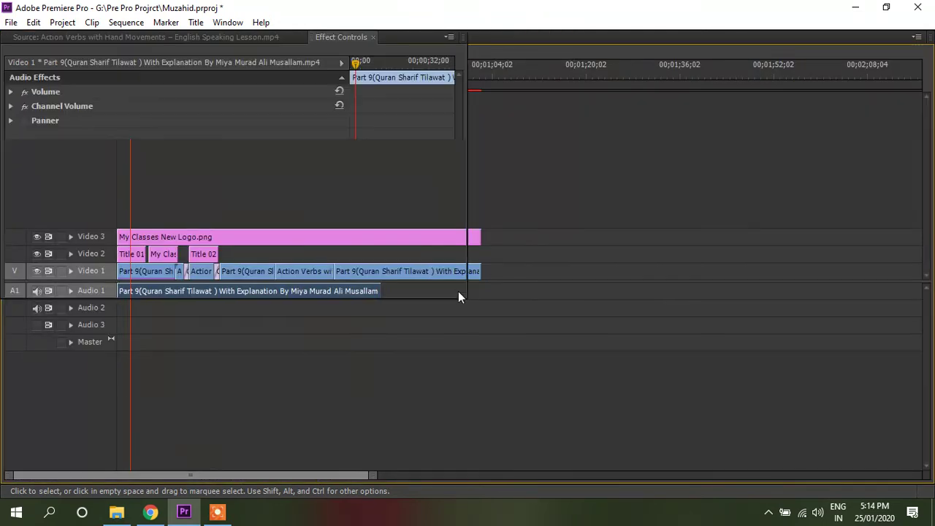
# Play the sequence from 00;00;02;07 in the maximized program preview to check the logo over the video
pyautogui.press('`')
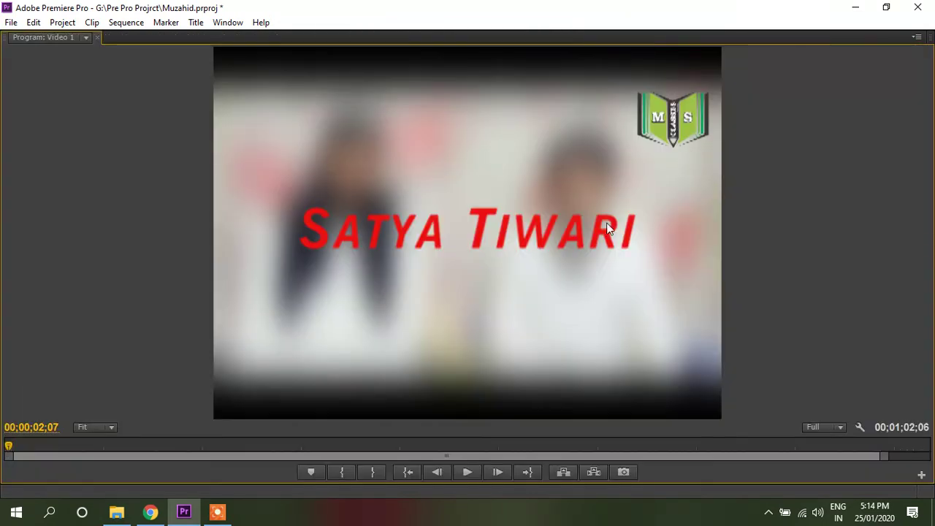
pyautogui.click(108, 428)
pyautogui.click(110, 427)
pyautogui.click(466, 474)
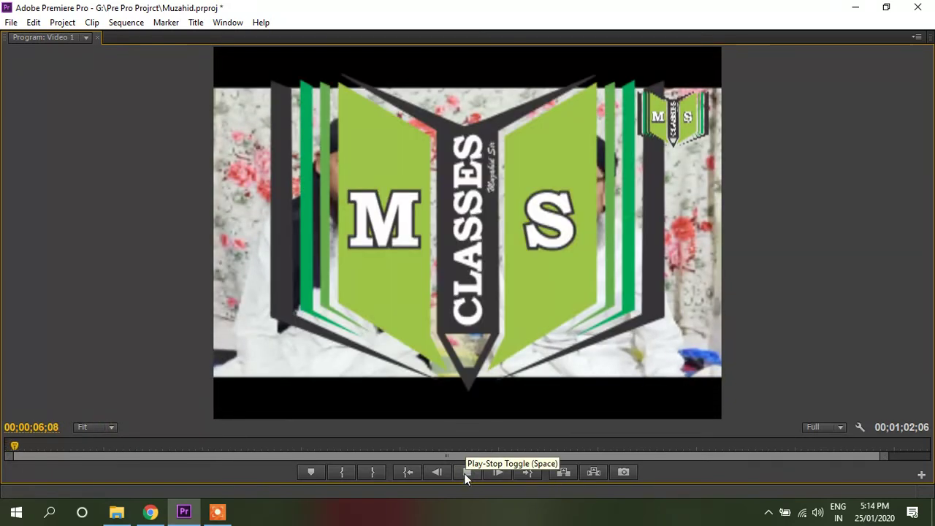
pyautogui.click(466, 473)
pyautogui.press('`')
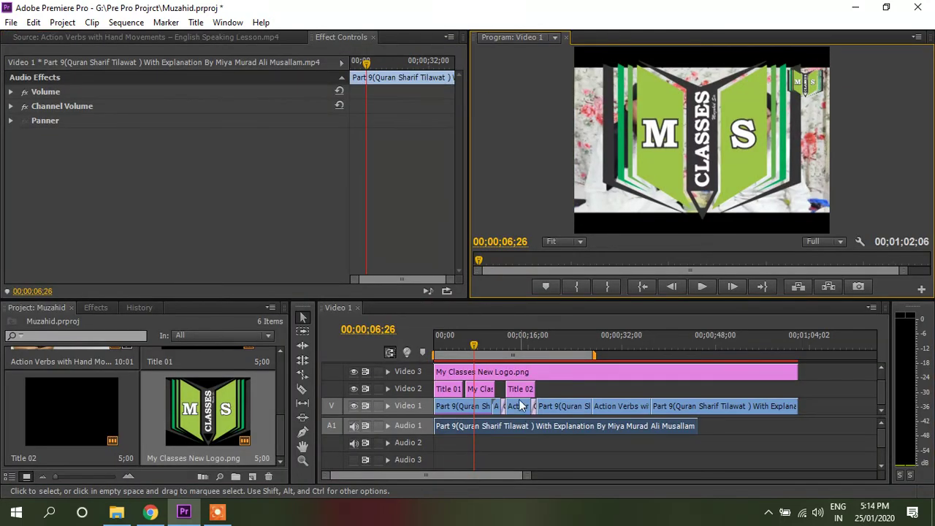
# Delete the extra logo clip between Title 01 and Title 02 on Video 2 and return to the sequence start
pyautogui.click(486, 388)
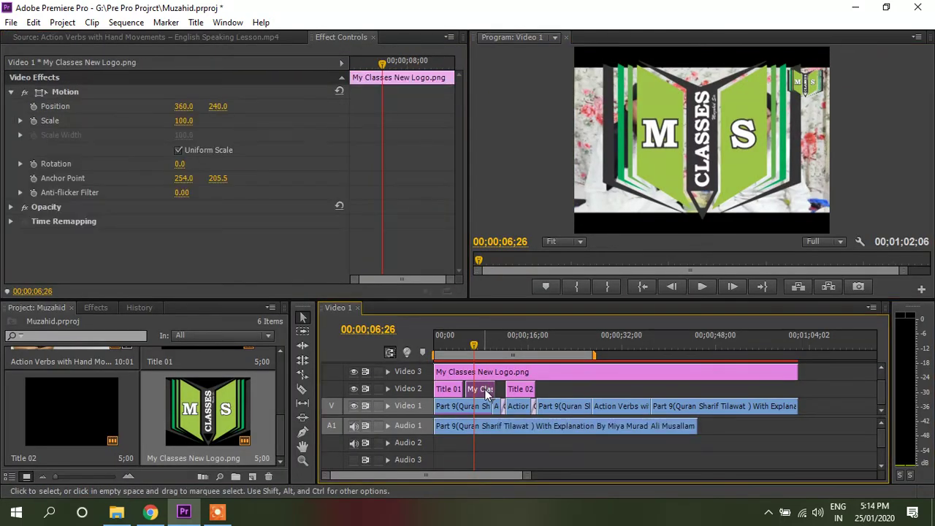
pyautogui.press('Delete')
pyautogui.press('Home')
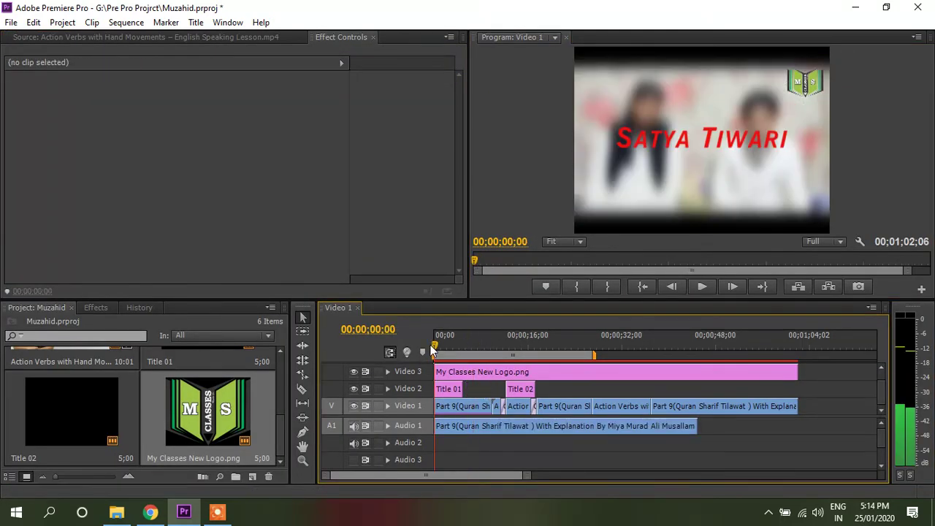
# Play the opening briefly, return to the sequence start, and extend the work area to the end of the last clip
pyautogui.press('space')
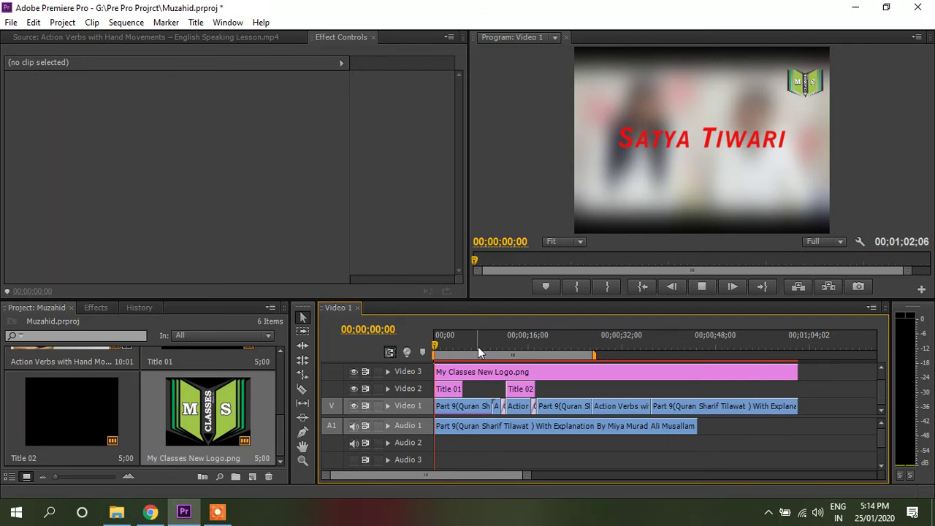
pyautogui.press('space')
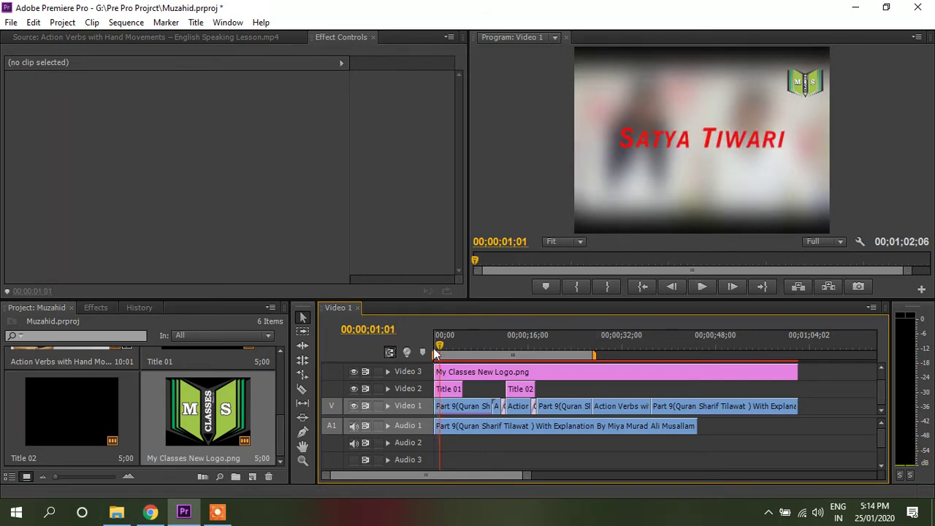
pyautogui.moveTo(433, 348); pyautogui.dragTo(436, 340)
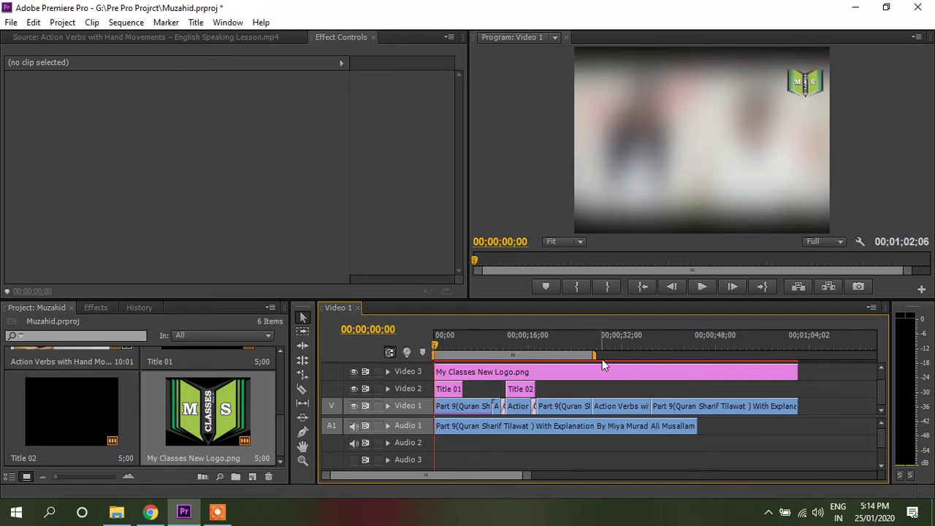
pyautogui.moveTo(594, 353); pyautogui.dragTo(801, 356)
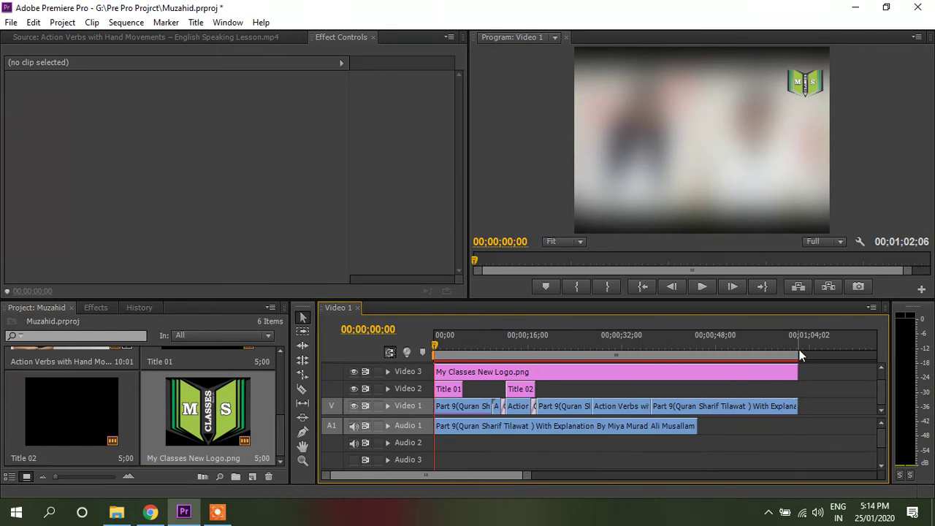
# Open the media export settings for the sequence, scrub its preview, and set the format to H.264
pyautogui.click(10, 23)
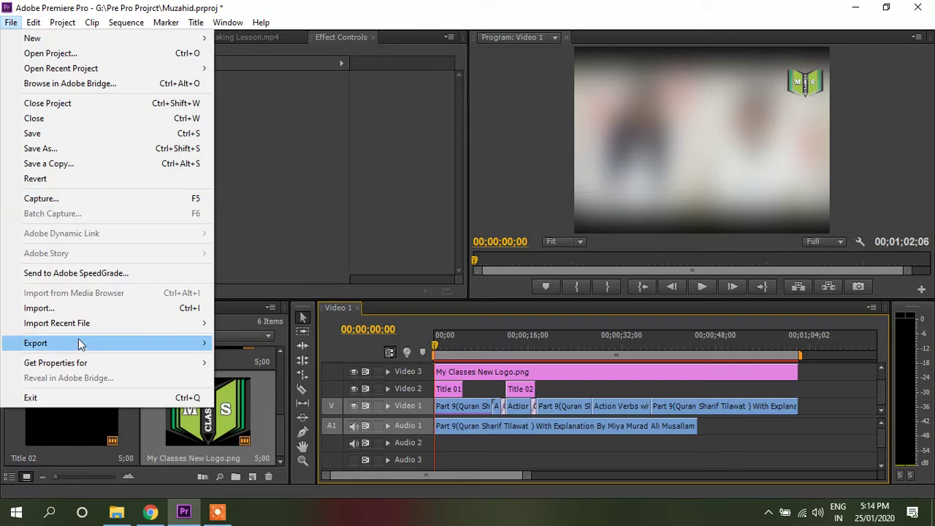
pyautogui.moveTo(83, 348)
pyautogui.click(243, 345)
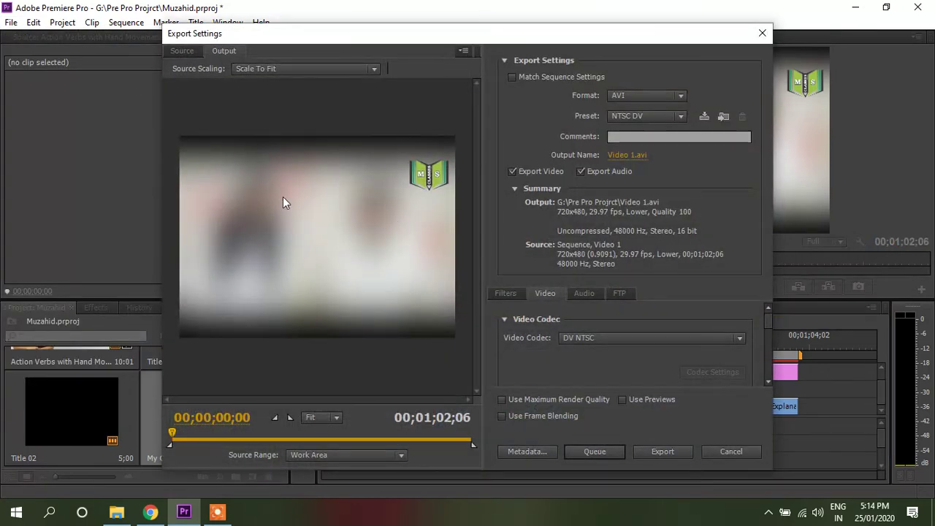
pyautogui.moveTo(170, 428); pyautogui.dragTo(334, 451)
pyautogui.moveTo(182, 444); pyautogui.dragTo(156, 438)
pyautogui.click(680, 99)
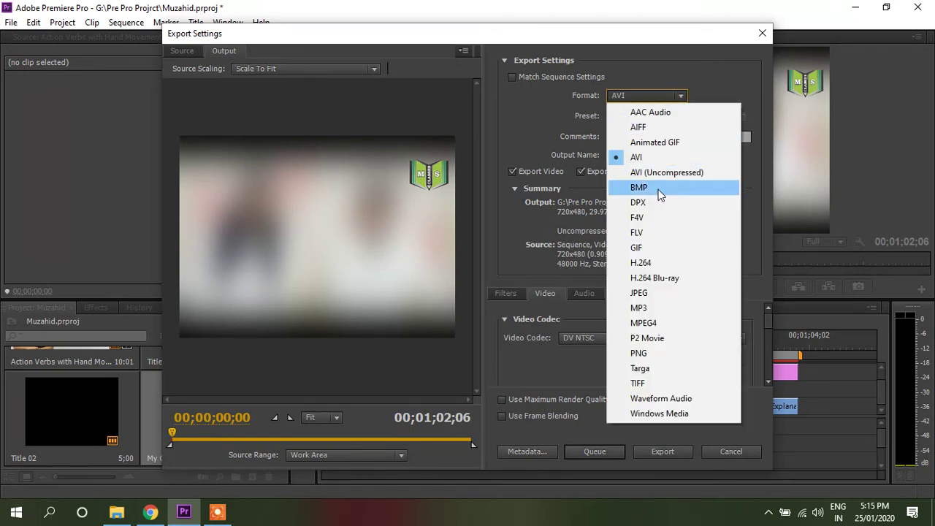
pyautogui.click(647, 264)
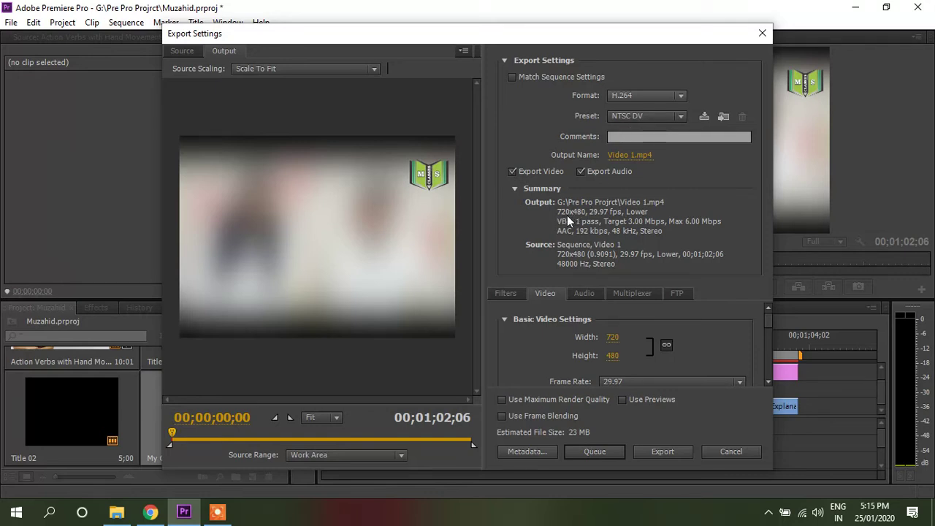
# Choose the HD 1080i 29.97 export preset, review the video settings, and cancel the export
pyautogui.click(679, 118)
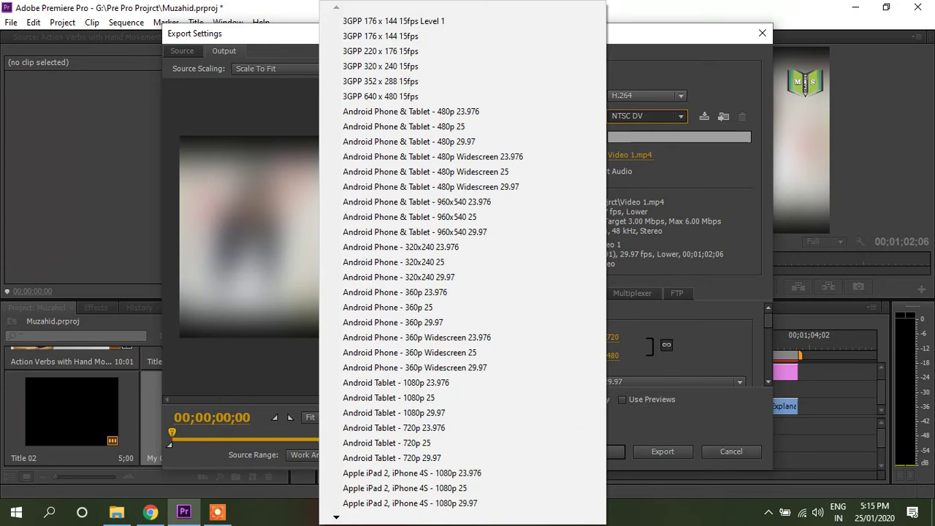
pyautogui.moveTo(336, 518)
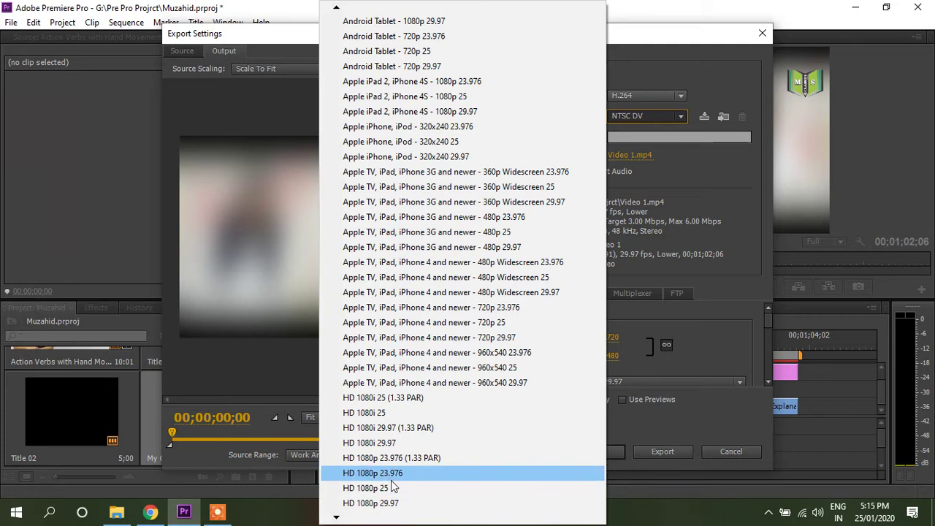
pyautogui.click(386, 442)
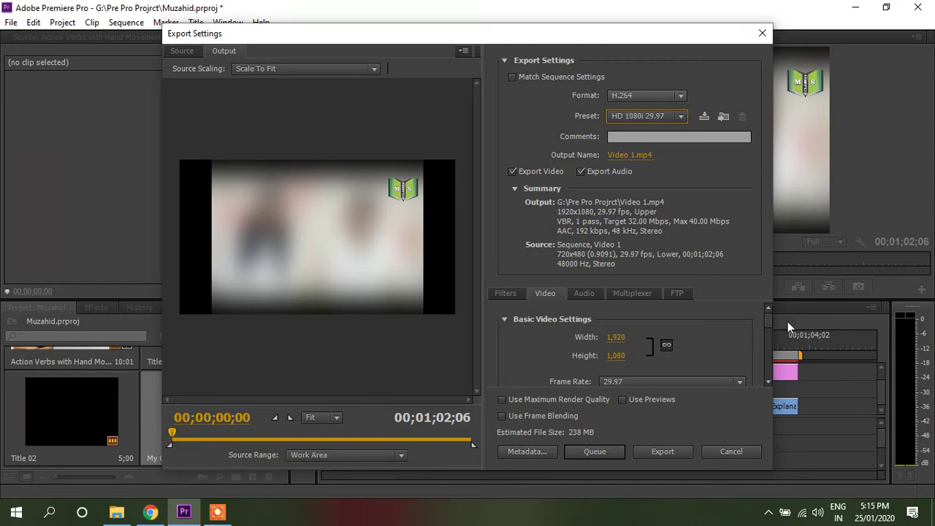
pyautogui.moveTo(768, 320)
pyautogui.mouseDown()
pyautogui.moveTo(768, 334)
pyautogui.moveTo(767, 312)
pyautogui.mouseUp()
pyautogui.click(731, 453)
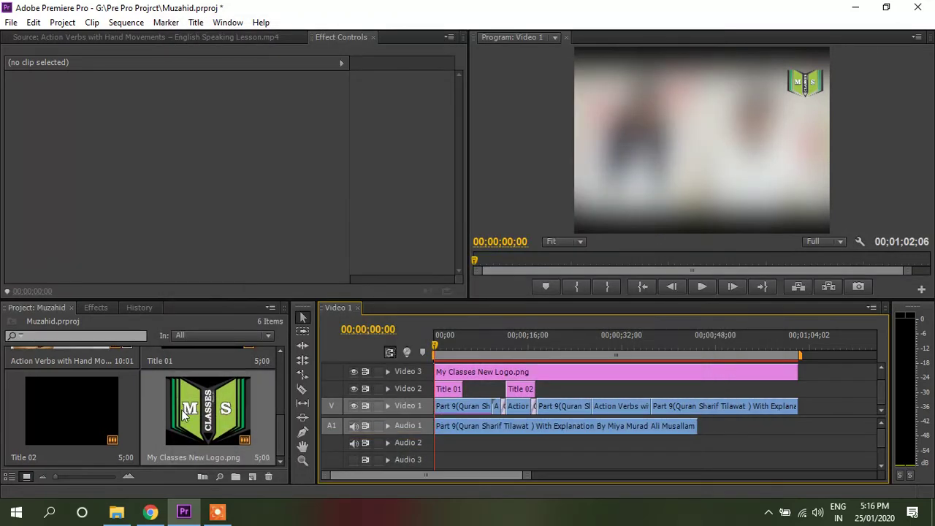
# Select all clips in the Video 1 timeline and start creating a new sequence in the project
pyautogui.moveTo(840, 375); pyautogui.dragTo(374, 459)
pyautogui.scroll(3, 83, 402)
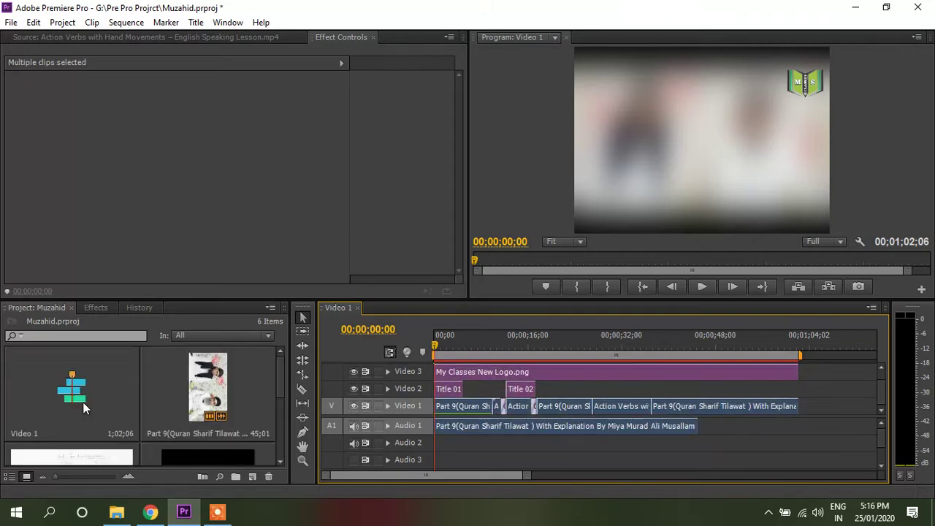
pyautogui.rightClick(156, 325)
pyautogui.moveTo(210, 367)
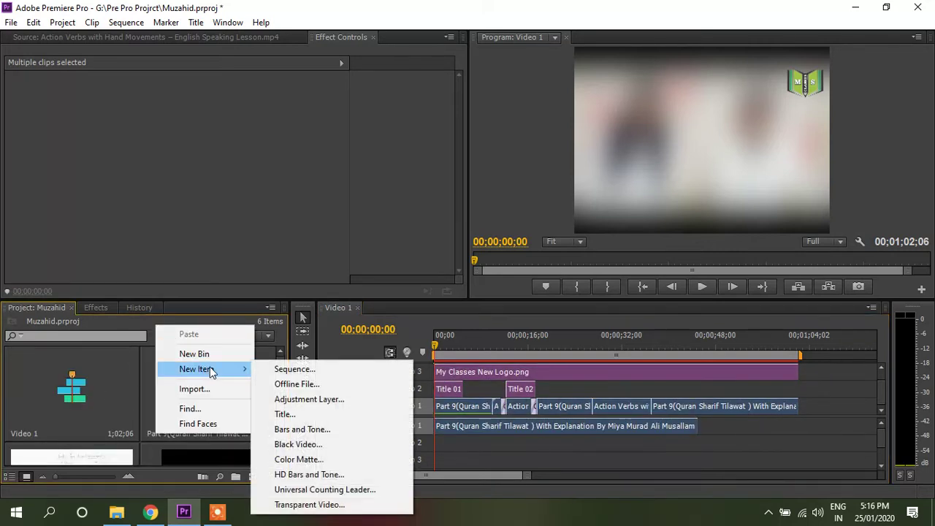
pyautogui.click(282, 373)
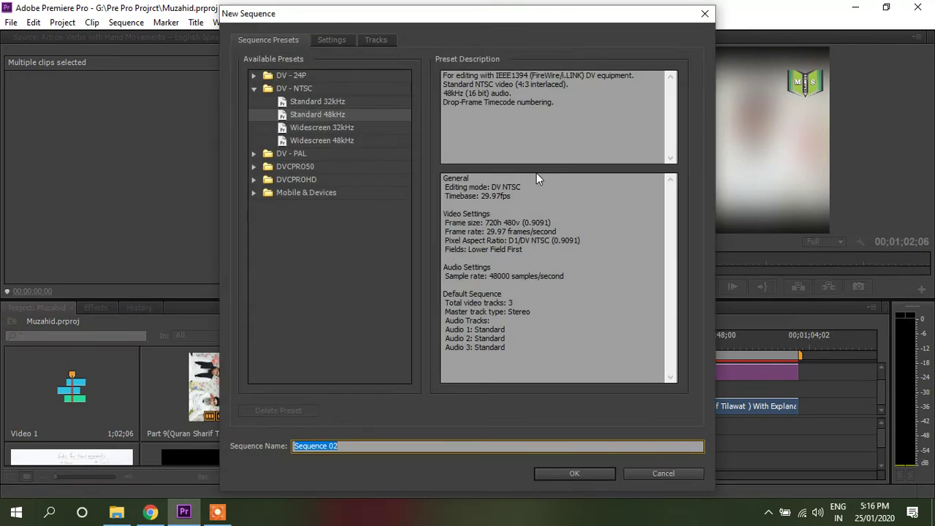
# Examine the descriptions of the DVCPROHD 1080p24, 720p50, 720p24 and 720p60 sequence presets
pyautogui.click(253, 180)
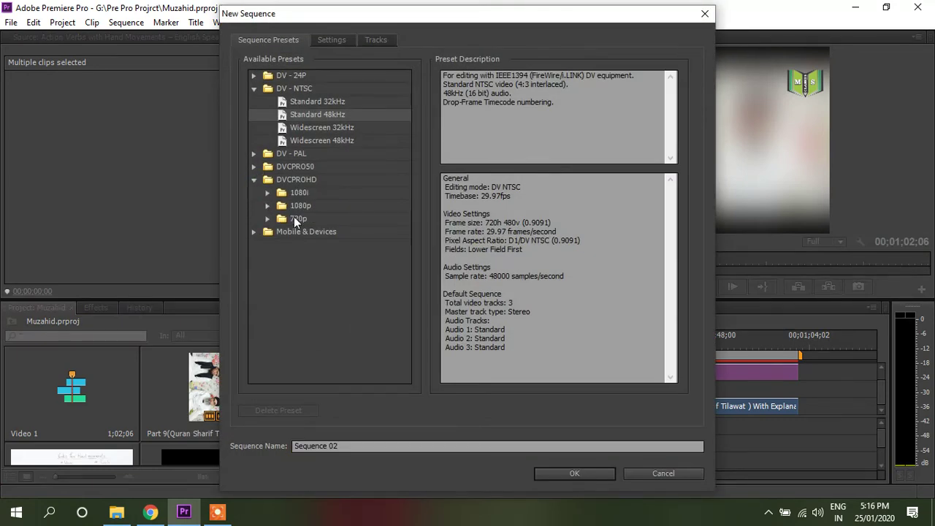
pyautogui.click(300, 207)
pyautogui.click(267, 206)
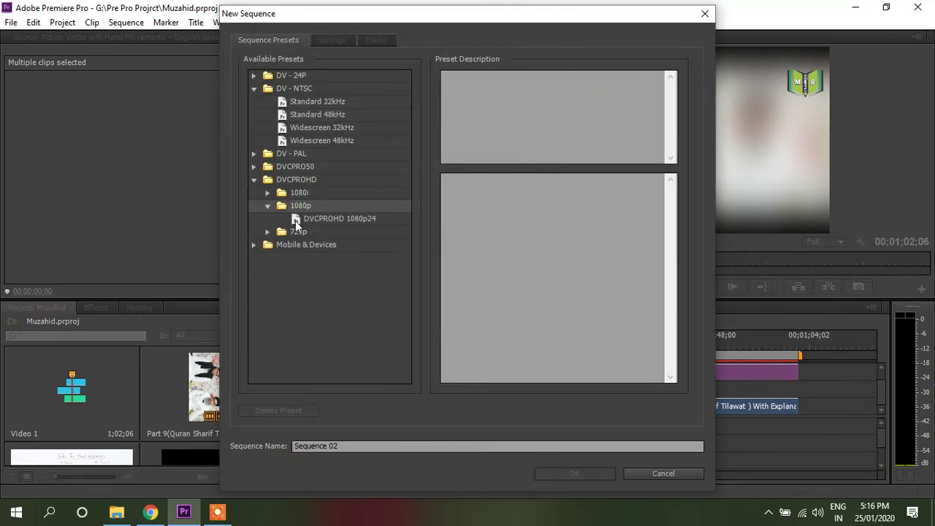
pyautogui.click(309, 218)
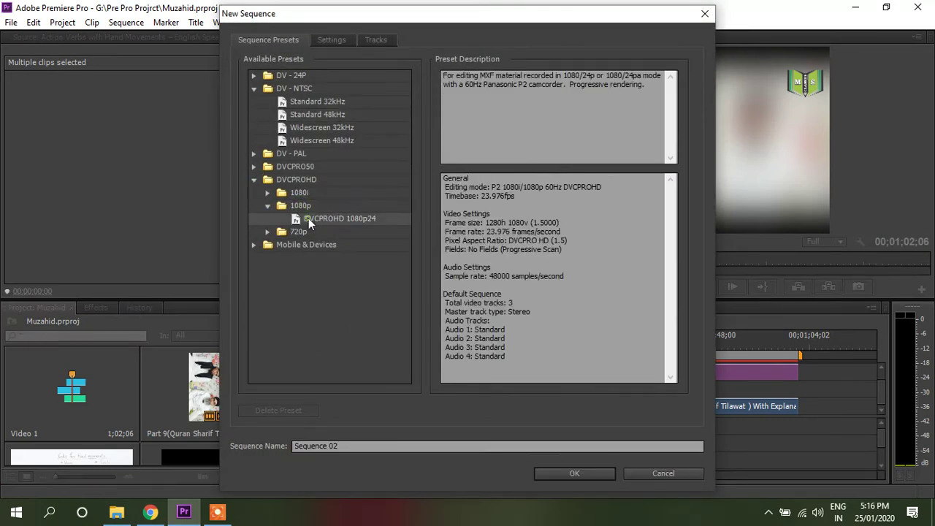
pyautogui.click(267, 232)
pyautogui.click(319, 260)
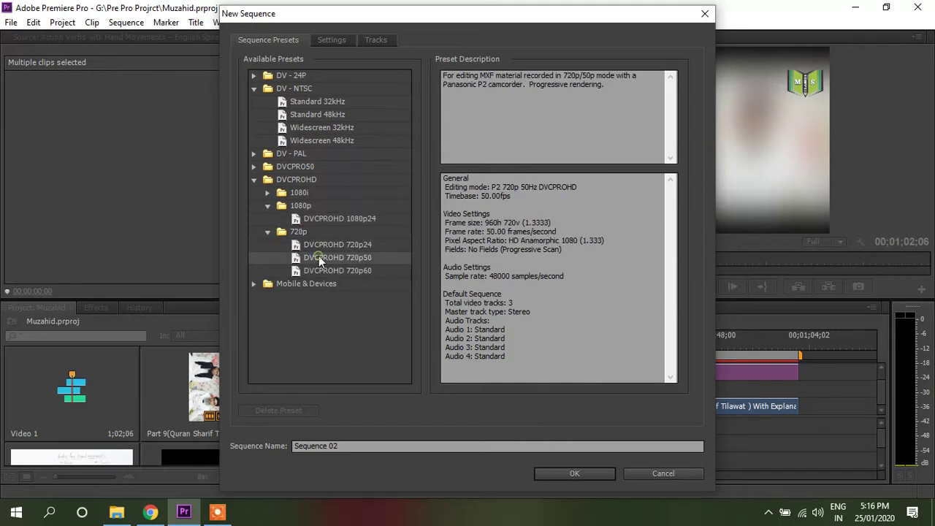
pyautogui.click(318, 244)
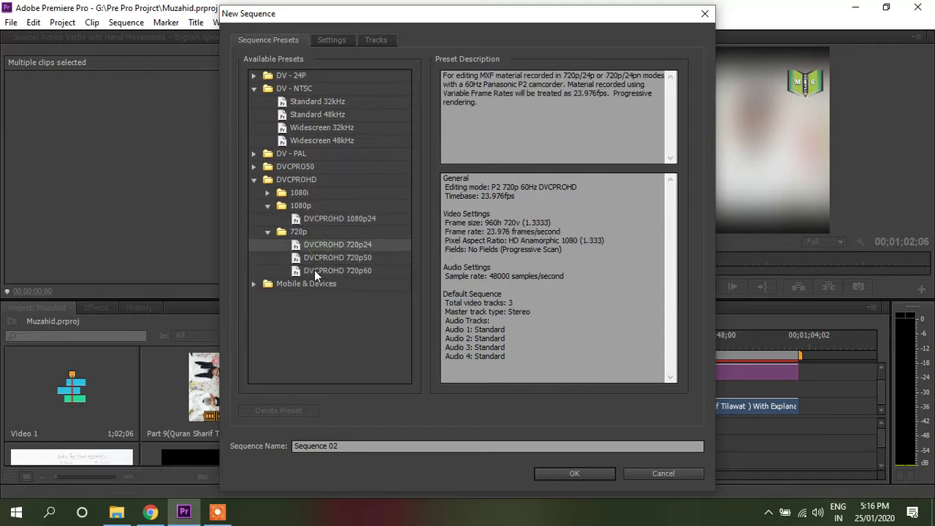
pyautogui.click(314, 269)
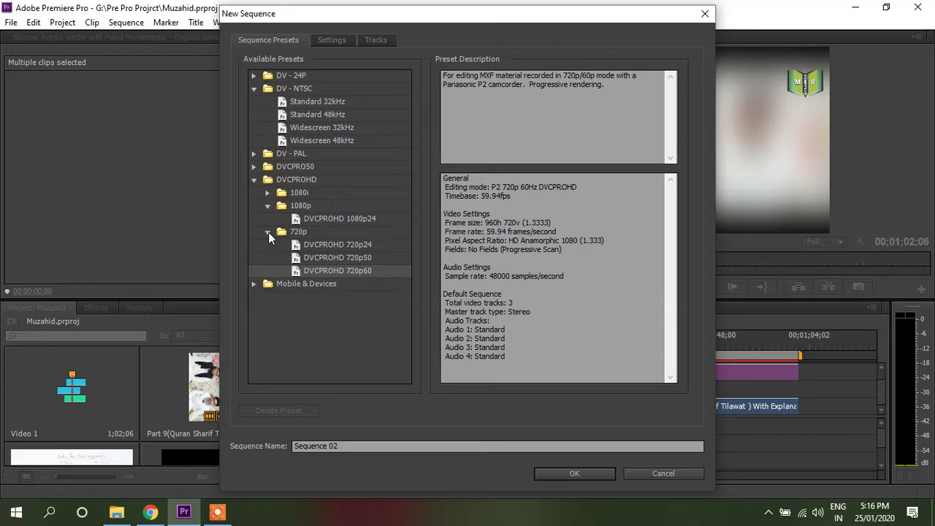
# Compare the DVCPROHD 1080i50 and 1080i60 sequence presets with the 1080p24 preset
pyautogui.click(306, 218)
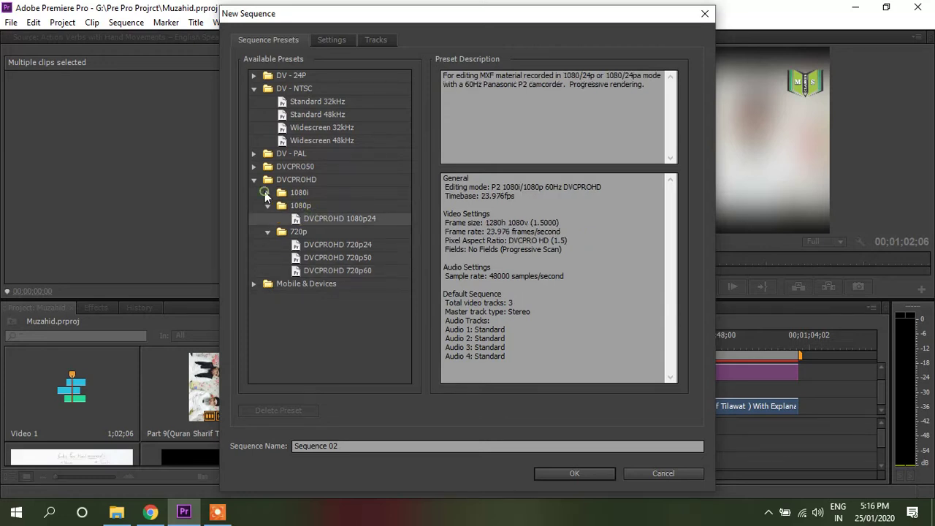
pyautogui.click(267, 193)
pyautogui.click(323, 207)
pyautogui.click(324, 222)
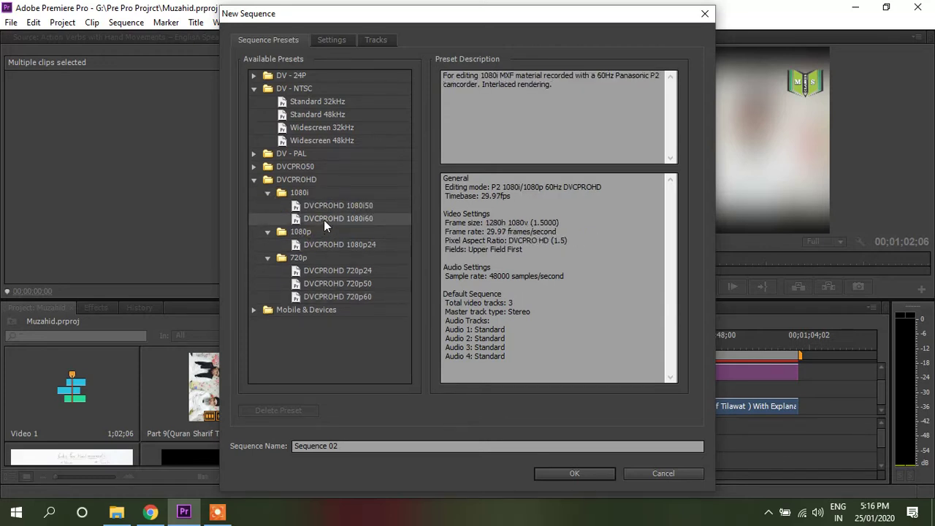
pyautogui.click(311, 246)
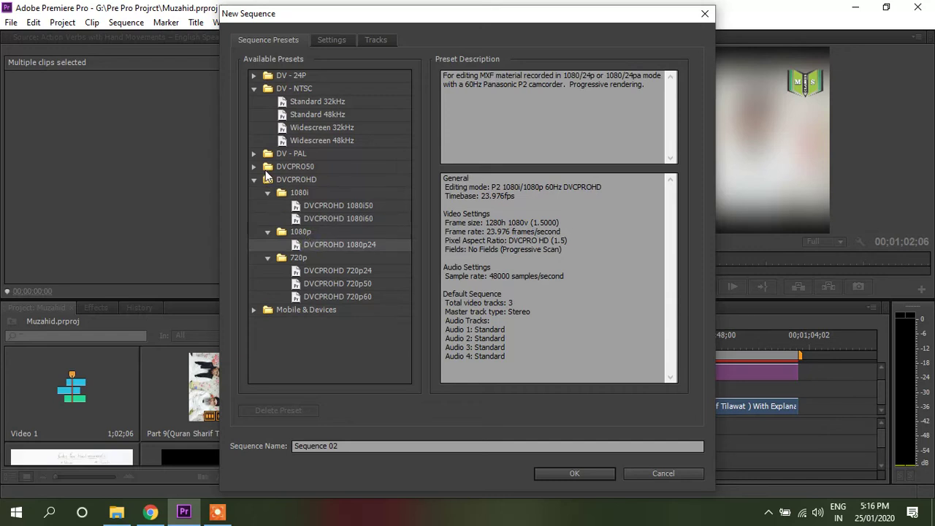
# Review the frame size and frame rate of every DVCPROHD preset in the 1080i, 1080p and 720p groups
pyautogui.click(313, 207)
pyautogui.click(314, 220)
pyautogui.click(313, 244)
pyautogui.click(319, 270)
pyautogui.click(320, 284)
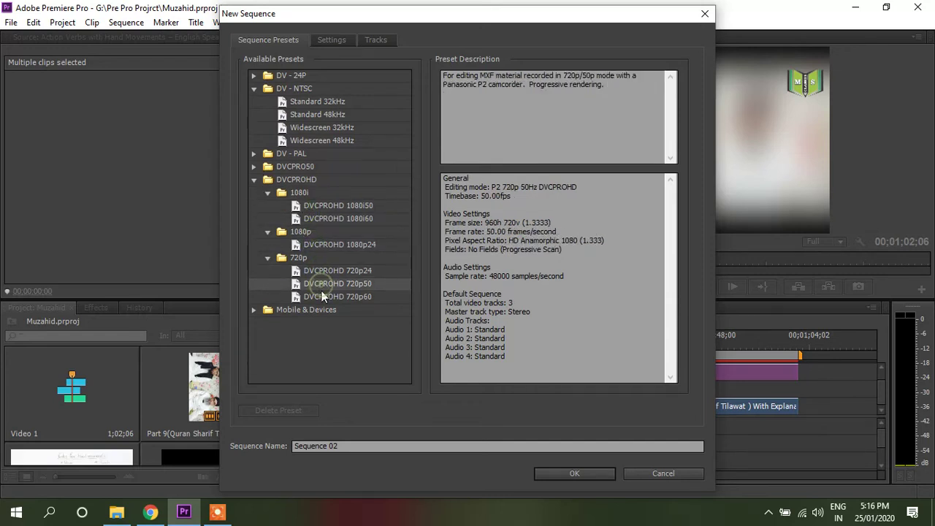
pyautogui.click(322, 298)
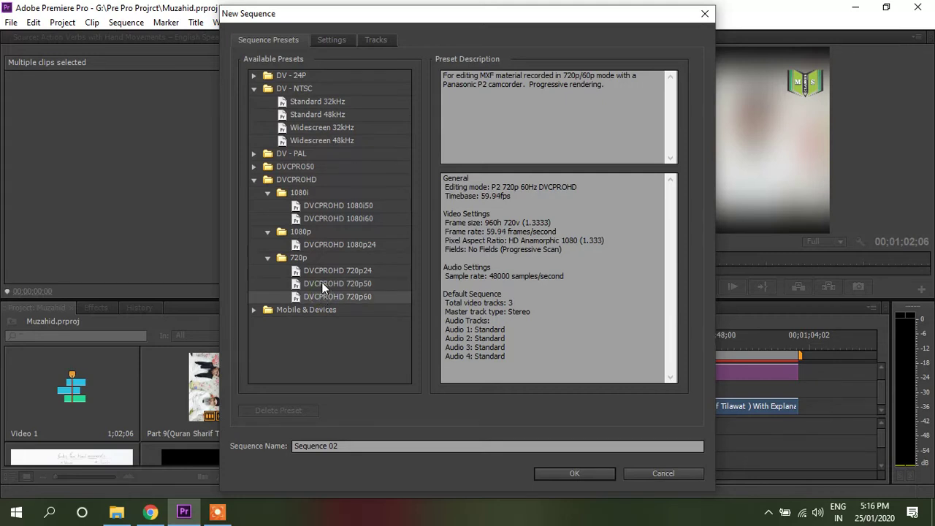
pyautogui.click(322, 284)
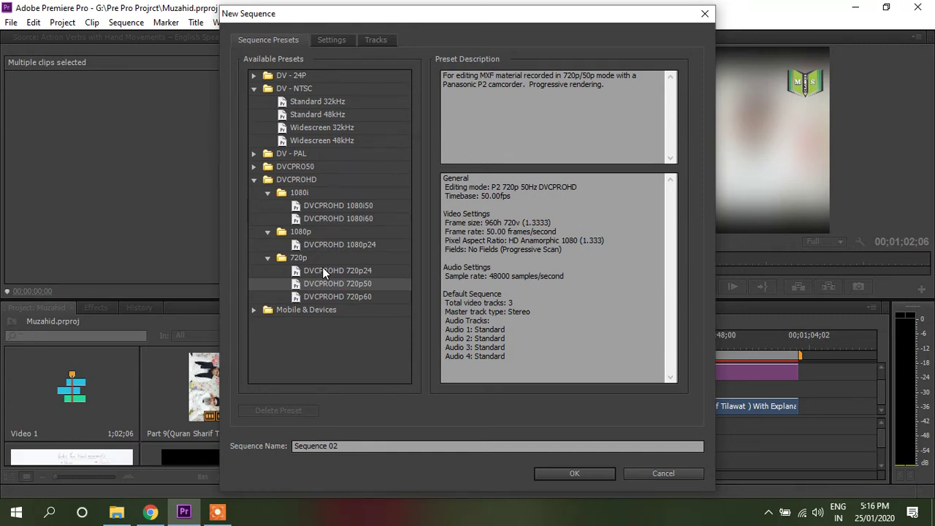
pyautogui.click(337, 217)
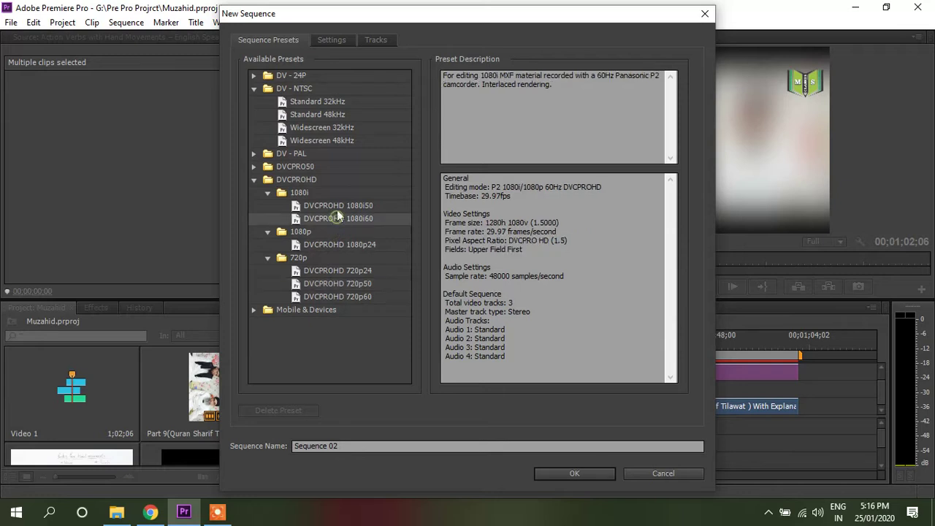
pyautogui.click(337, 206)
pyautogui.click(339, 215)
# Examine the four DVCPRO50 480i sequence presets and collapse the DVCPRO50 group
pyautogui.click(254, 166)
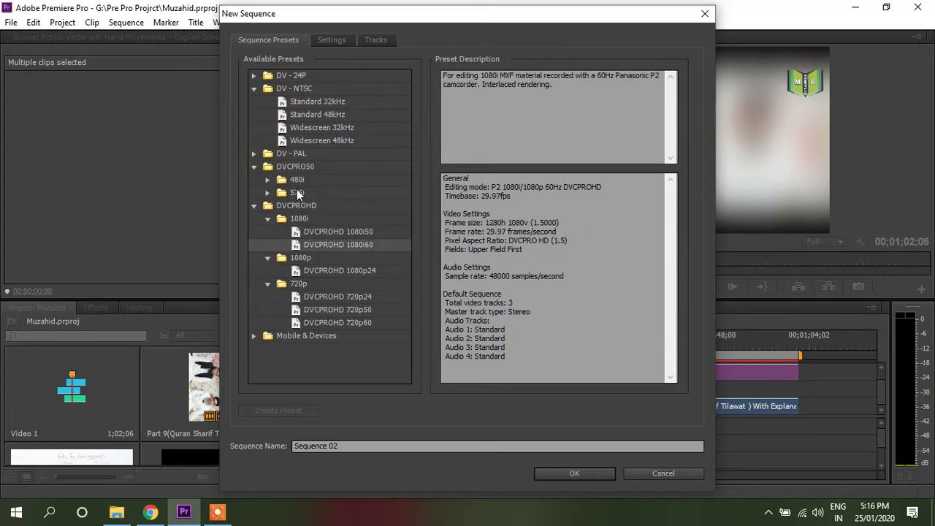
pyautogui.click(268, 179)
pyautogui.click(322, 192)
pyautogui.click(325, 204)
pyautogui.click(326, 217)
pyautogui.click(331, 231)
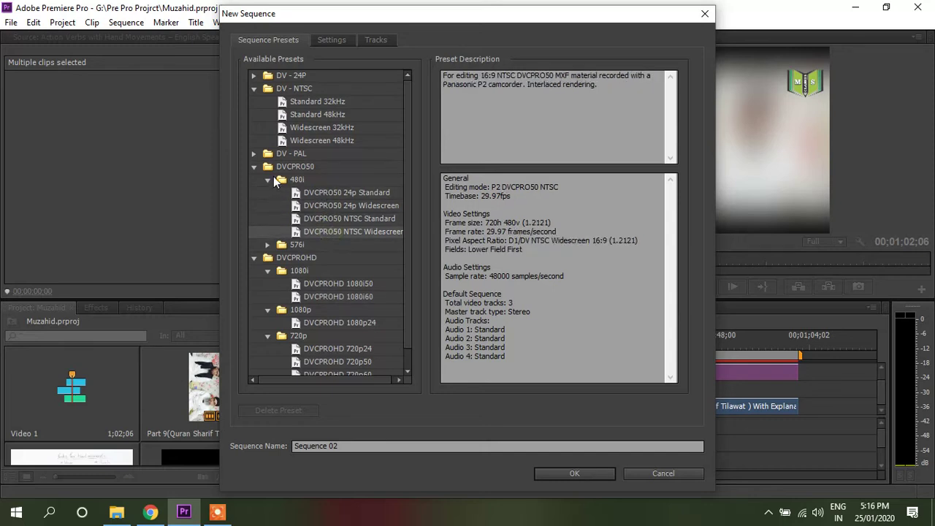
pyautogui.click(254, 167)
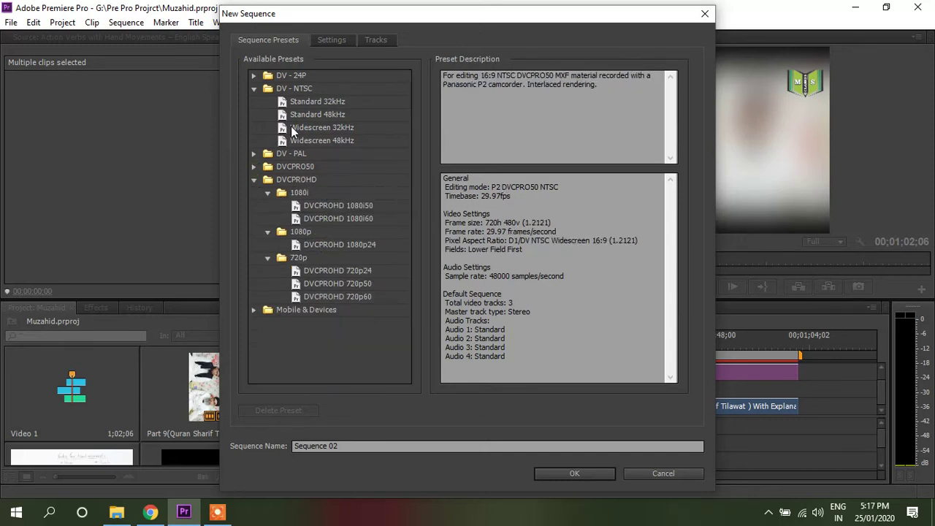
# Compare the widescreen and standard DV - NTSC sequence presets at 32kHz and 48kHz
pyautogui.click(293, 127)
pyautogui.click(306, 141)
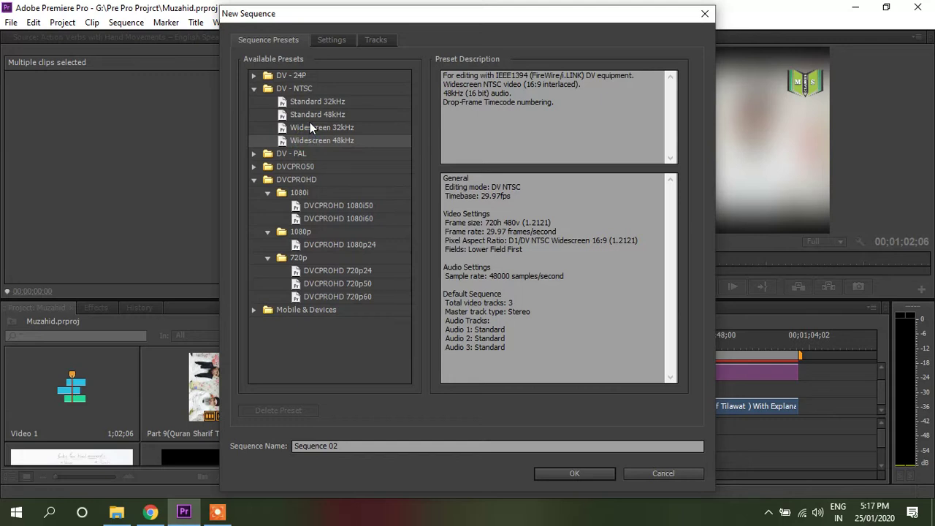
pyautogui.click(312, 115)
pyautogui.click(304, 103)
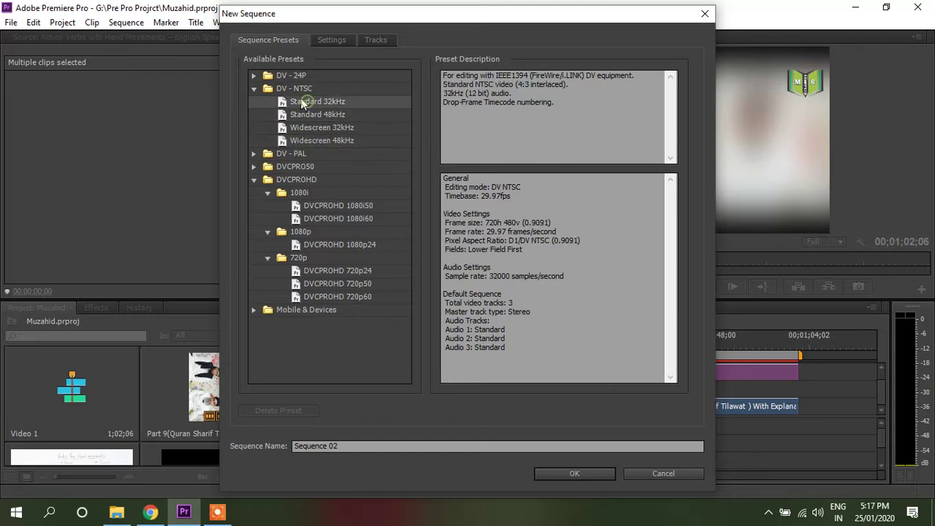
# Examine the DVCPROHD 720p24 and 720p60 presets and glance into the Mobile & Devices group
pyautogui.click(336, 276)
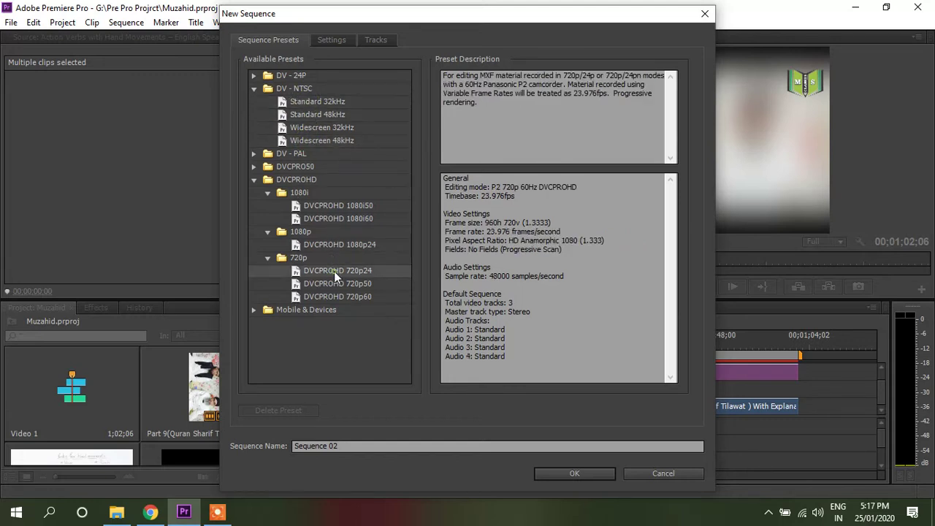
pyautogui.click(332, 295)
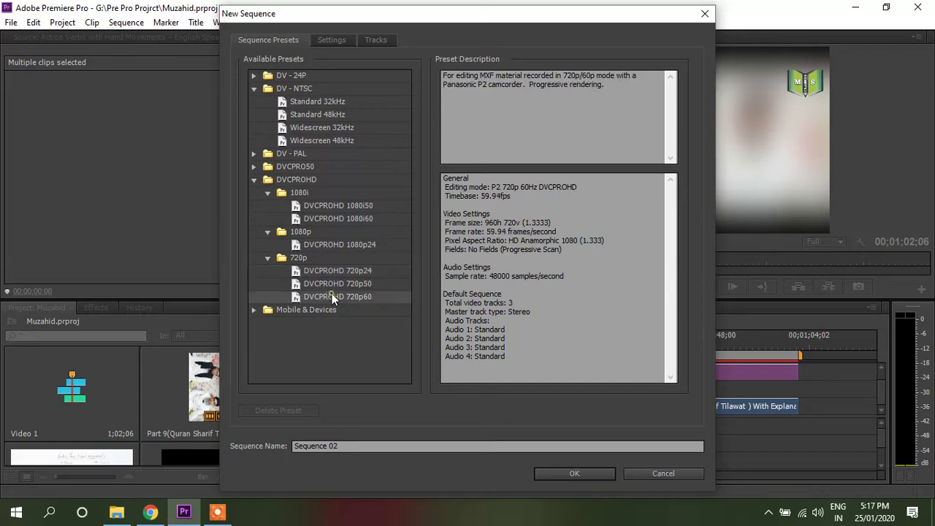
pyautogui.click(252, 311)
pyautogui.click(253, 310)
# Expand the DVCPRO50 group and compare its NTSC and 24p presets, standard and widescreen, under 480i
pyautogui.click(255, 166)
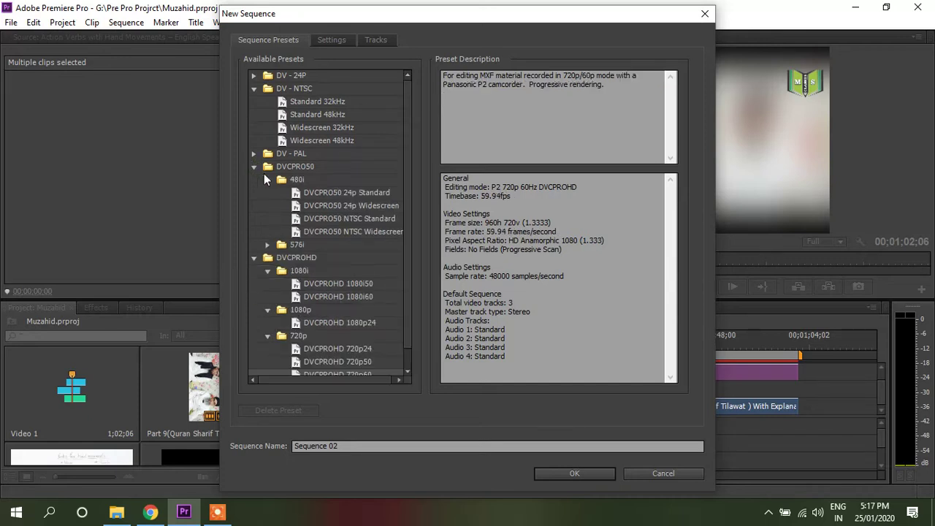
pyautogui.click(331, 208)
pyautogui.click(335, 221)
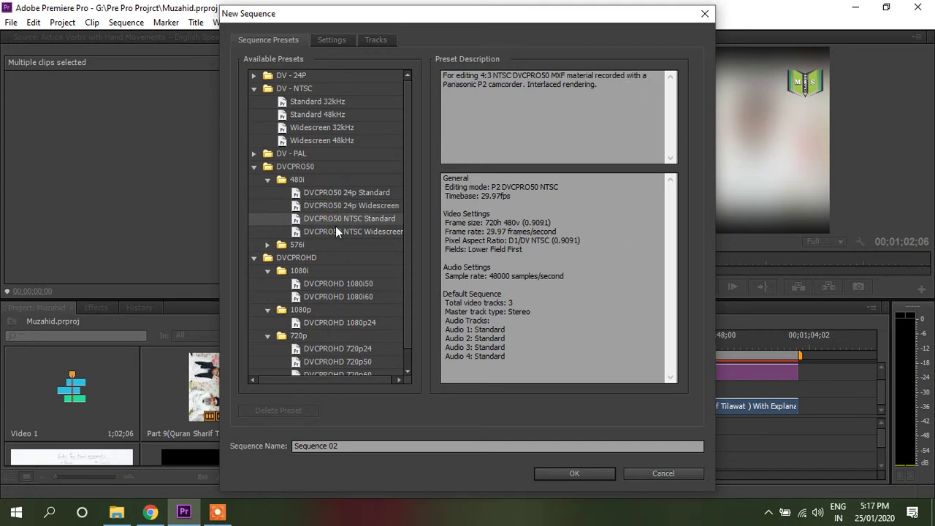
pyautogui.click(337, 230)
pyautogui.click(361, 209)
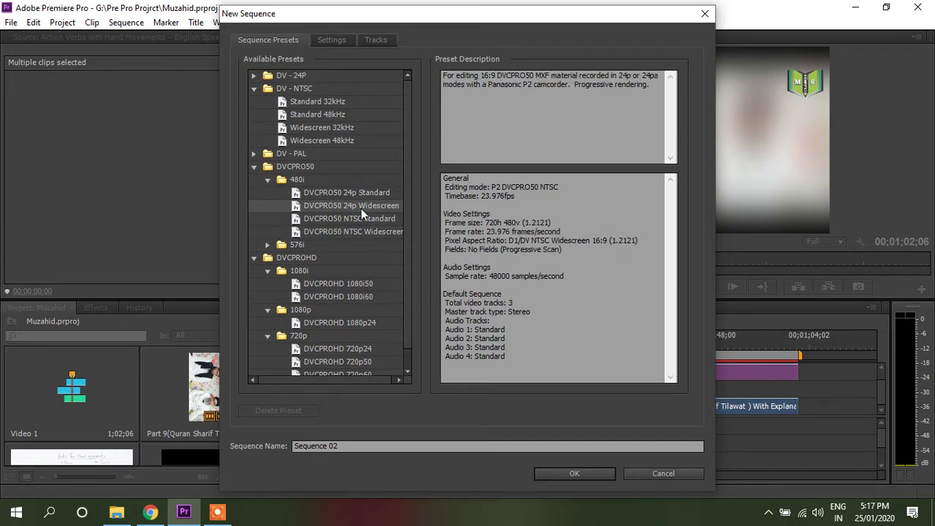
pyautogui.click(340, 194)
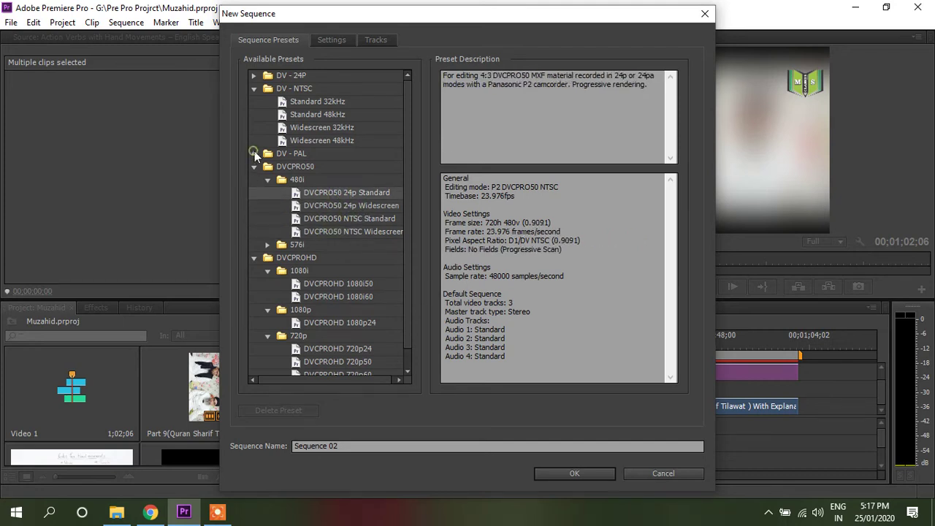
# Examine the DV - PAL Widescreen 32kHz preset and dismiss the new sequence without creating it
pyautogui.click(255, 154)
pyautogui.click(312, 192)
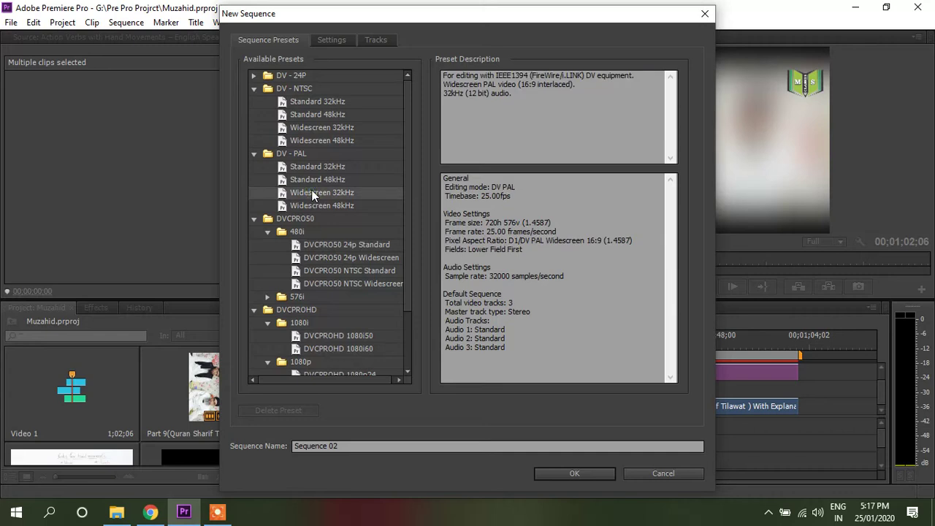
pyautogui.click(661, 472)
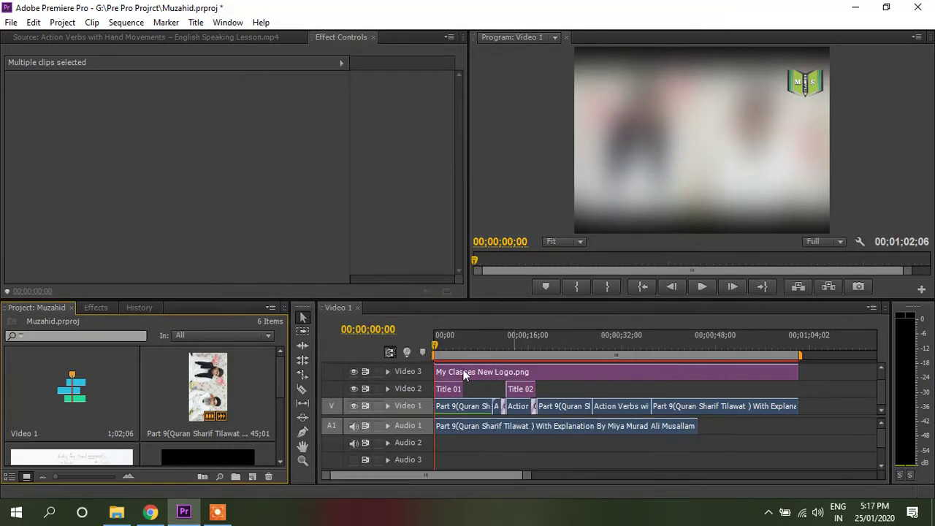
pyautogui.click(11, 22)
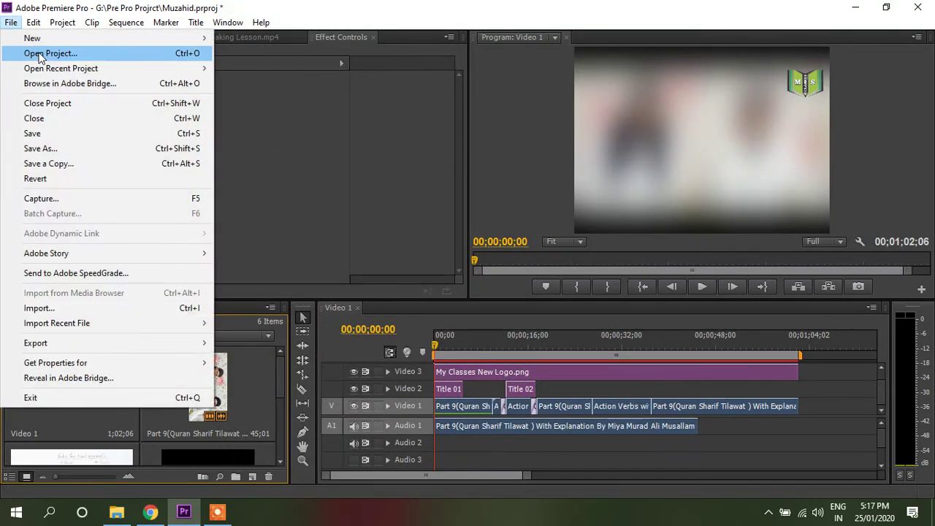
pyautogui.moveTo(75, 342)
pyautogui.click(252, 345)
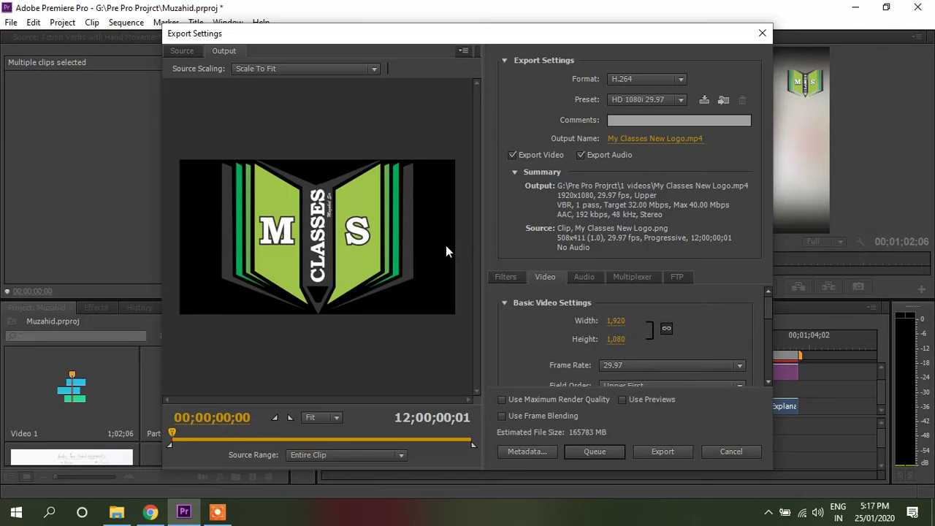
pyautogui.moveTo(176, 434); pyautogui.dragTo(292, 439)
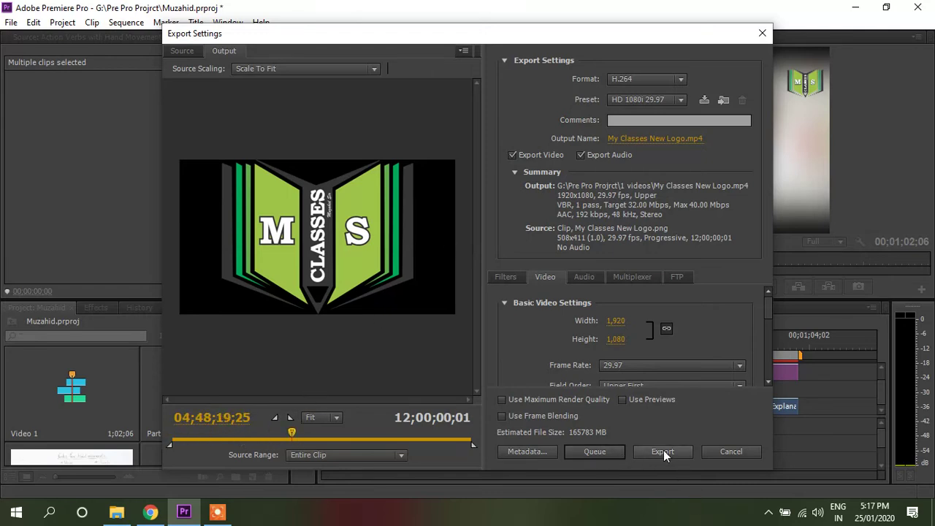
pyautogui.click(727, 450)
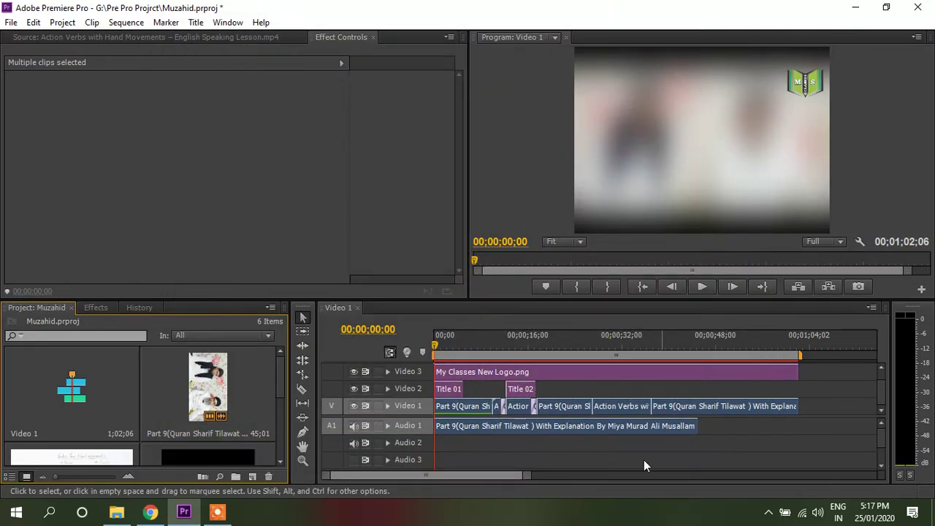
# Deselect all clips, move the playhead to 00;00;05;08 and open the export settings for the Video 1 sequence
pyautogui.click(623, 449)
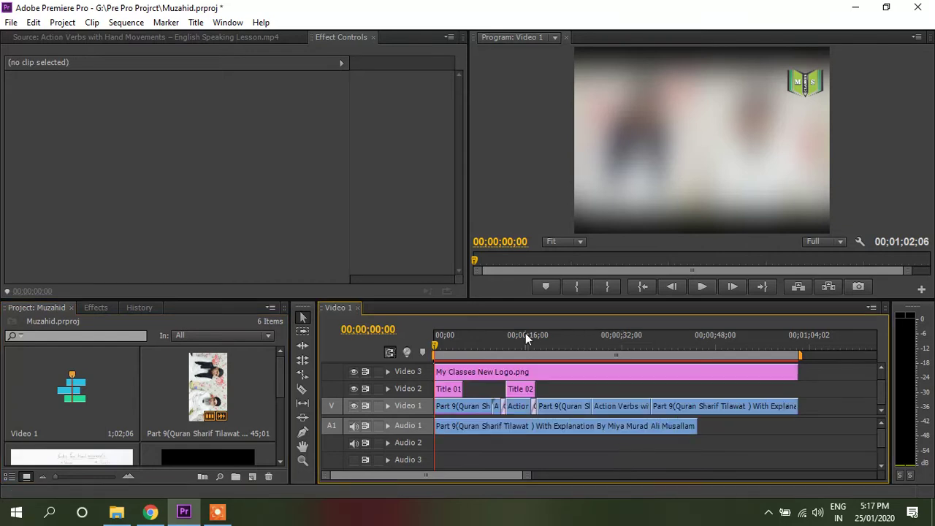
pyautogui.moveTo(444, 353); pyautogui.dragTo(466, 345)
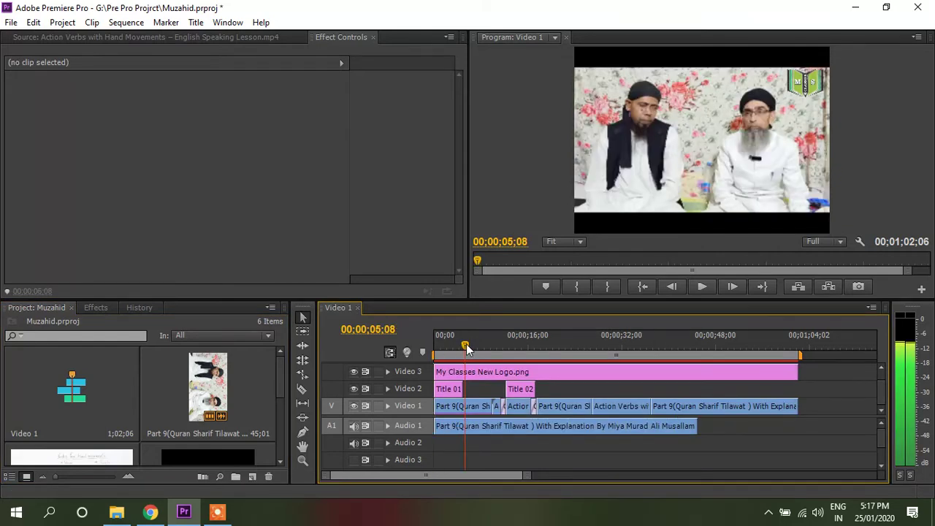
pyautogui.click(11, 23)
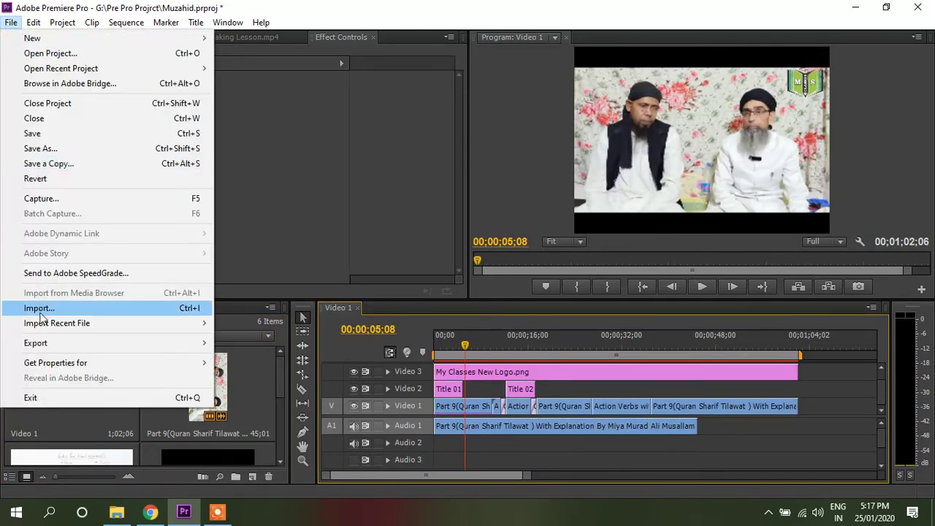
pyautogui.moveTo(78, 346)
pyautogui.click(259, 344)
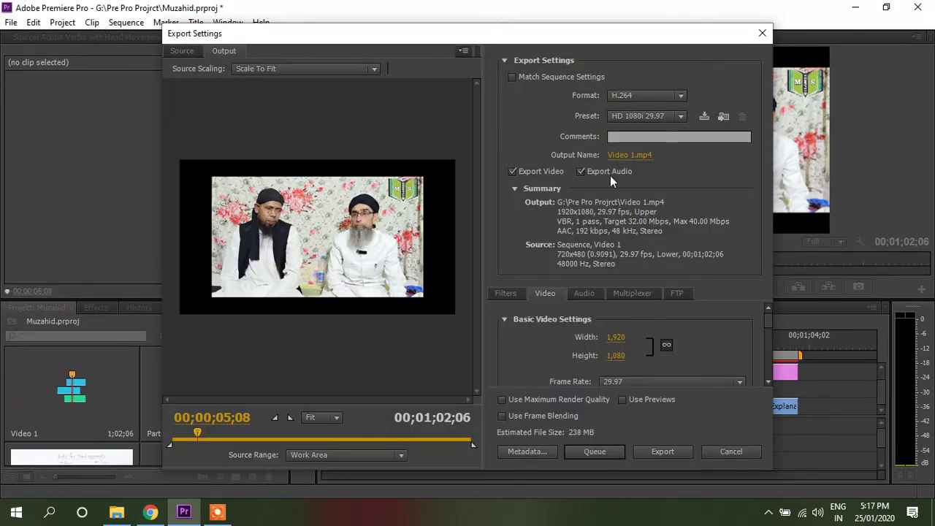
# Toggle audio export off and on again, and check the output file's save location without changing it
pyautogui.click(582, 172)
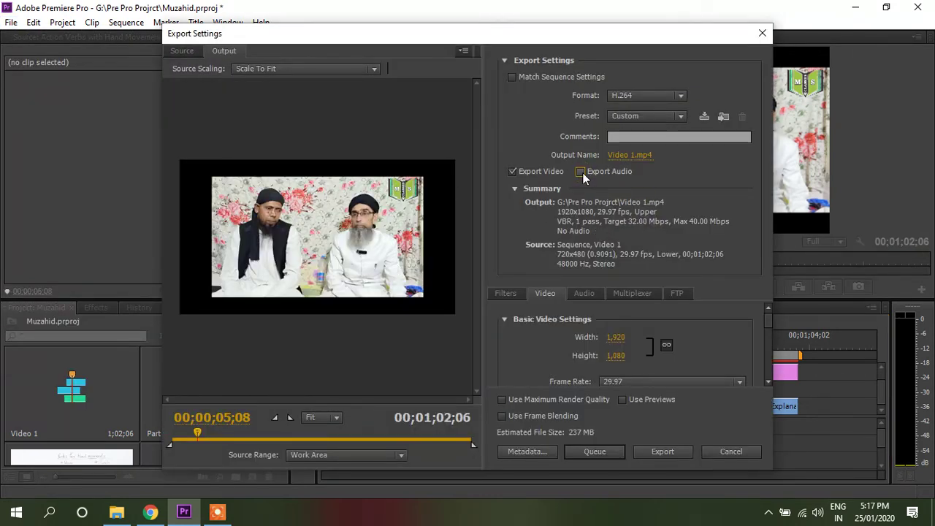
pyautogui.click(581, 172)
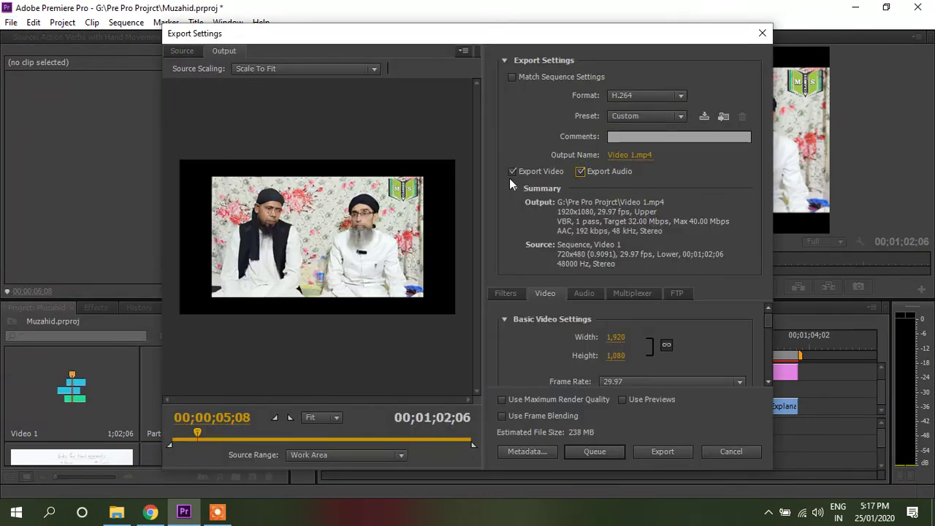
pyautogui.click(630, 156)
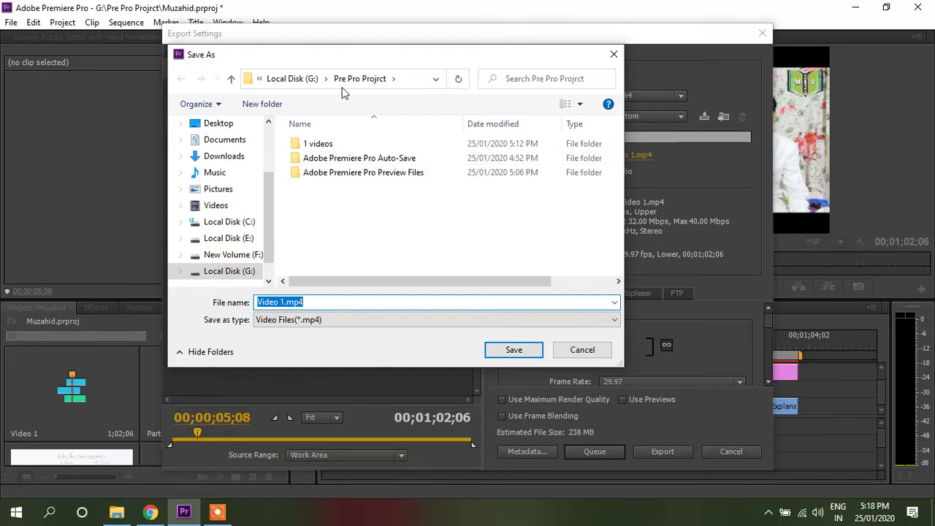
pyautogui.click(583, 354)
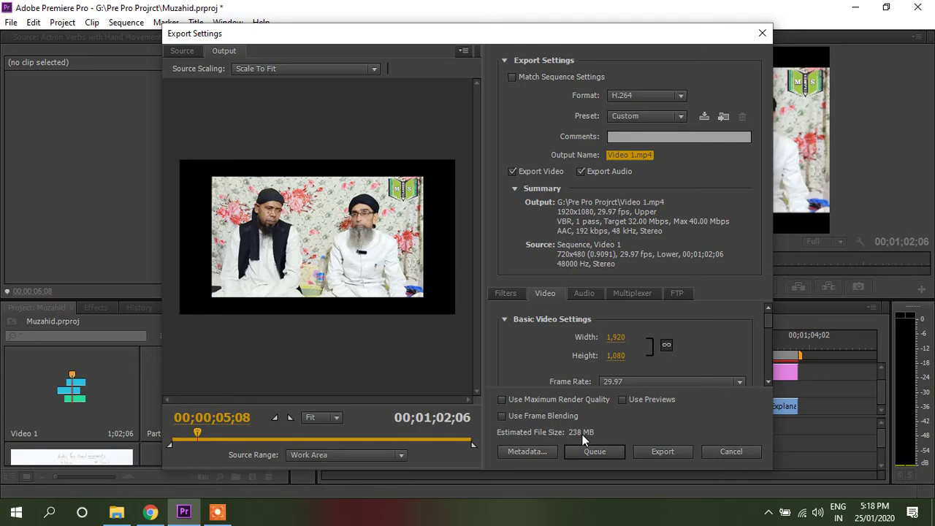
# Lower the export's target bitrate to about 2.76 Mbps
pyautogui.moveTo(769, 320); pyautogui.dragTo(770, 364)
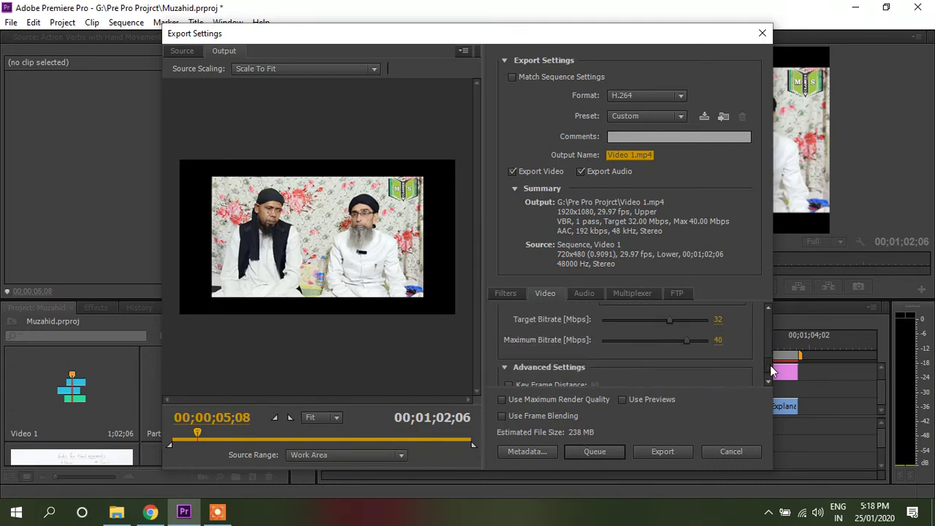
pyautogui.click(720, 319)
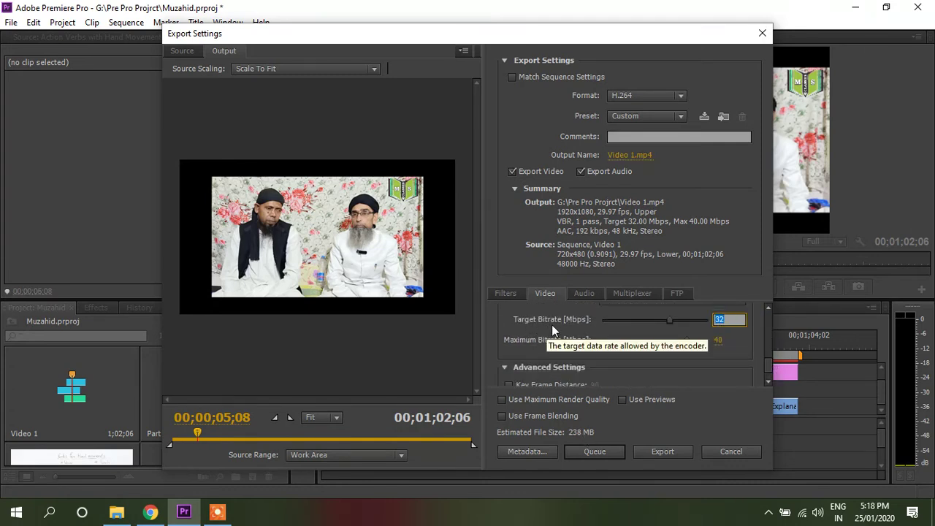
pyautogui.moveTo(670, 321); pyautogui.dragTo(609, 325)
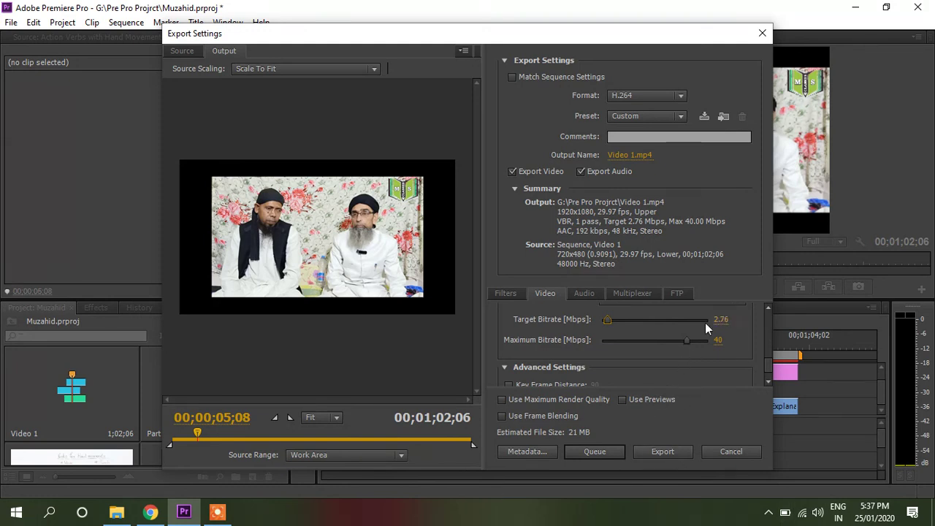
pyautogui.moveTo(609, 324)
pyautogui.mouseDown()
pyautogui.moveTo(634, 323)
pyautogui.moveTo(612, 326)
pyautogui.mouseUp()
pyautogui.moveTo(611, 322); pyautogui.dragTo(608, 322)
pyautogui.moveTo(609, 327); pyautogui.dragTo(610, 320)
pyautogui.moveTo(609, 320); pyautogui.dragTo(609, 320)
# Start encoding Video 1, move the progress window around and cancel the encoding
pyautogui.click(649, 449)
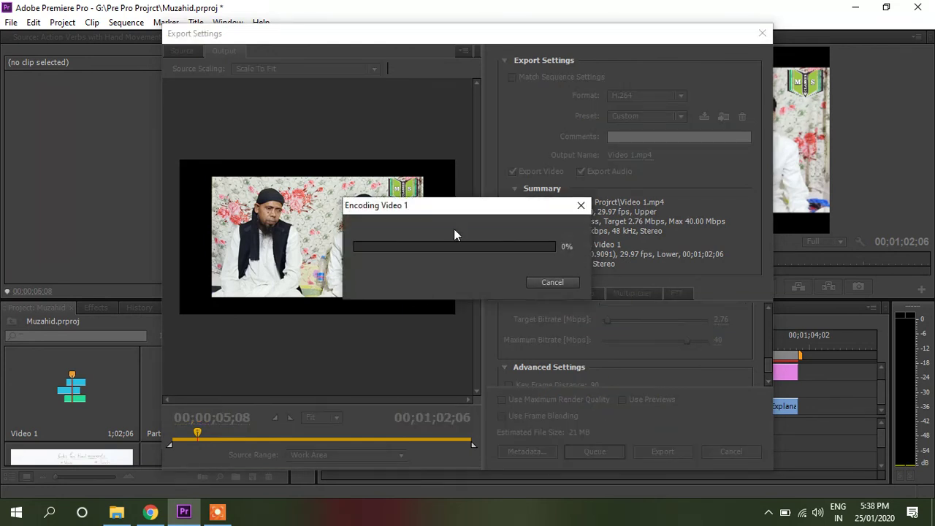
pyautogui.moveTo(449, 210); pyautogui.dragTo(416, 236)
pyautogui.moveTo(416, 237); pyautogui.dragTo(447, 243)
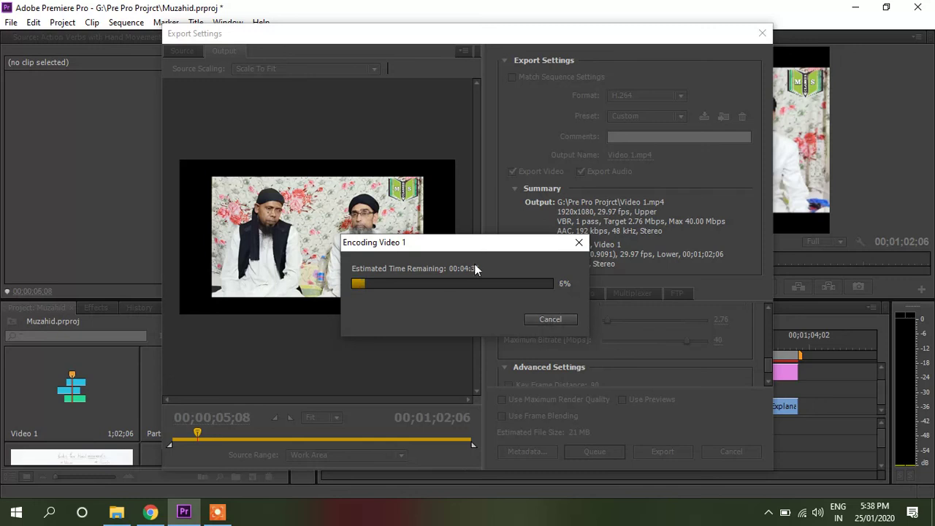
pyautogui.moveTo(460, 247)
pyautogui.mouseDown()
pyautogui.moveTo(403, 263)
pyautogui.moveTo(472, 252)
pyautogui.moveTo(451, 248)
pyautogui.moveTo(469, 253)
pyautogui.mouseUp()
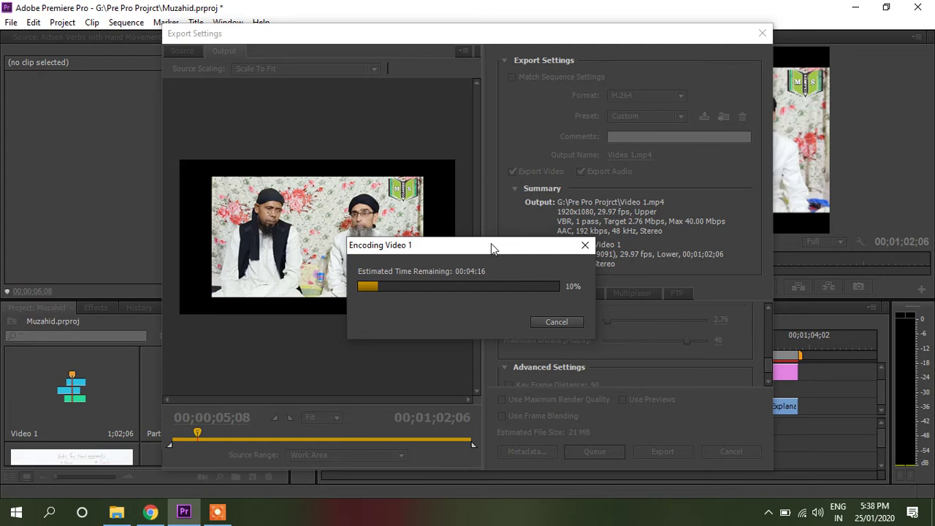
pyautogui.moveTo(491, 249); pyautogui.dragTo(393, 231)
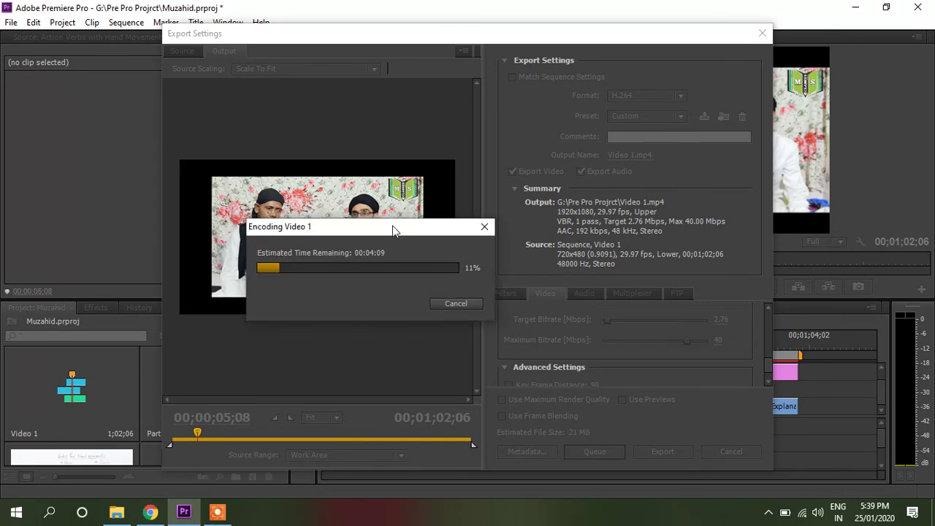
pyautogui.click(483, 229)
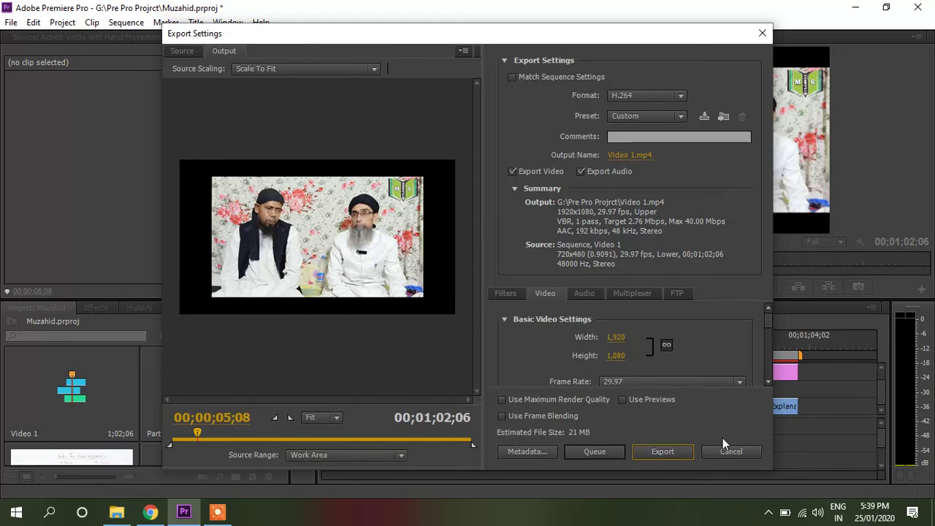
# Try target bitrates of about 33.29, 4.04 and 15.46 Mbps, and settle on about 1.64 Mbps
pyautogui.moveTo(769, 318); pyautogui.dragTo(768, 363)
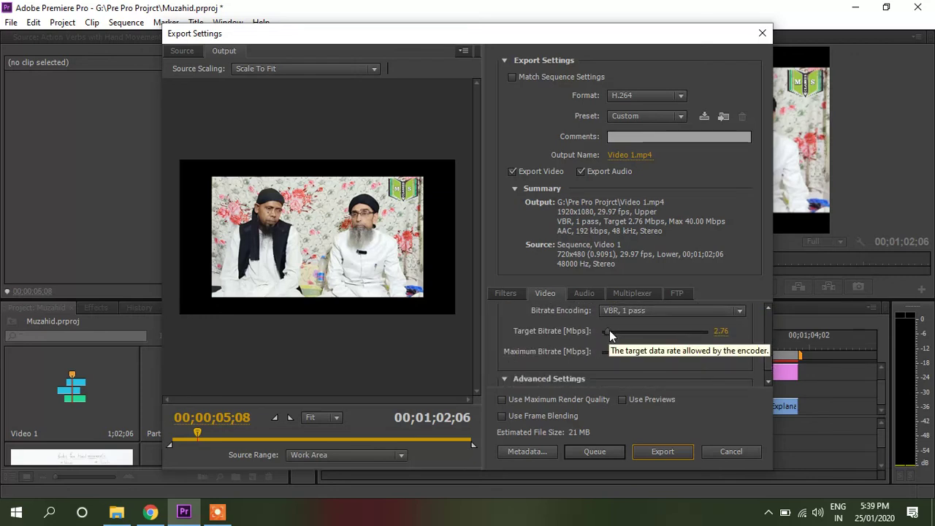
pyautogui.moveTo(609, 331); pyautogui.dragTo(672, 338)
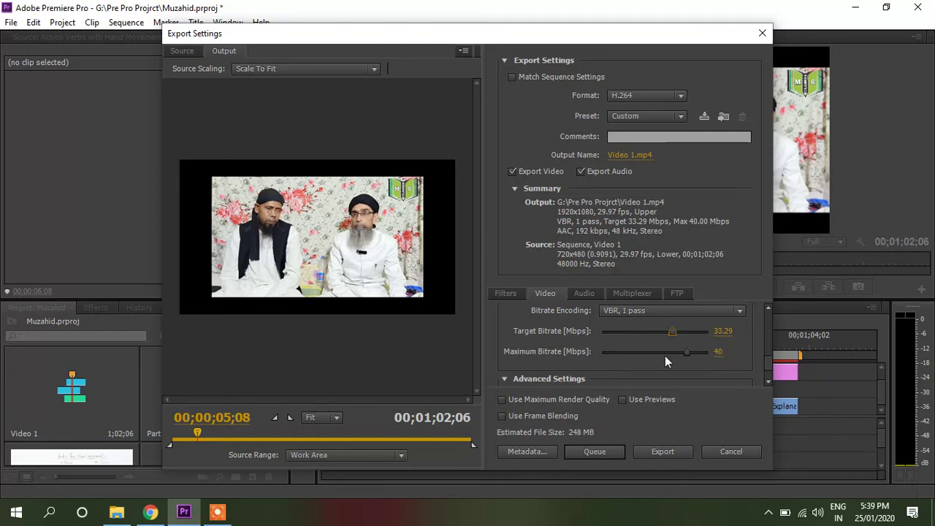
pyautogui.moveTo(671, 331); pyautogui.dragTo(610, 333)
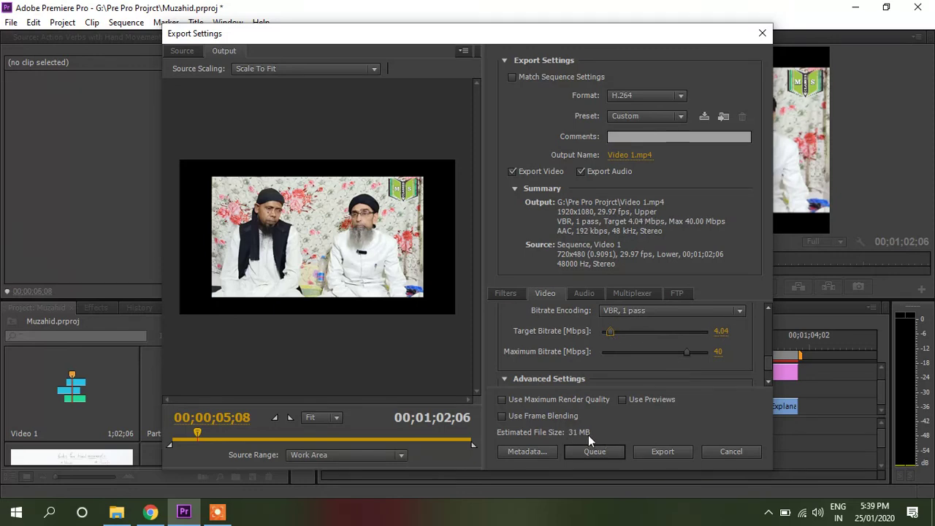
pyautogui.moveTo(610, 333); pyautogui.dragTo(633, 339)
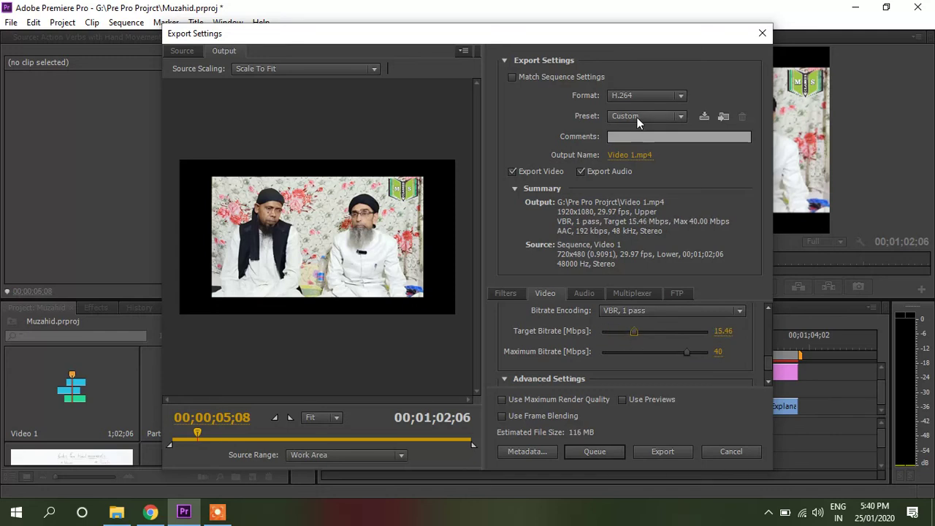
pyautogui.moveTo(635, 332); pyautogui.dragTo(604, 335)
# Try the Android Phone - 320x240 25 export preset and preview the picture quality at 00;00;20;23
pyautogui.click(682, 116)
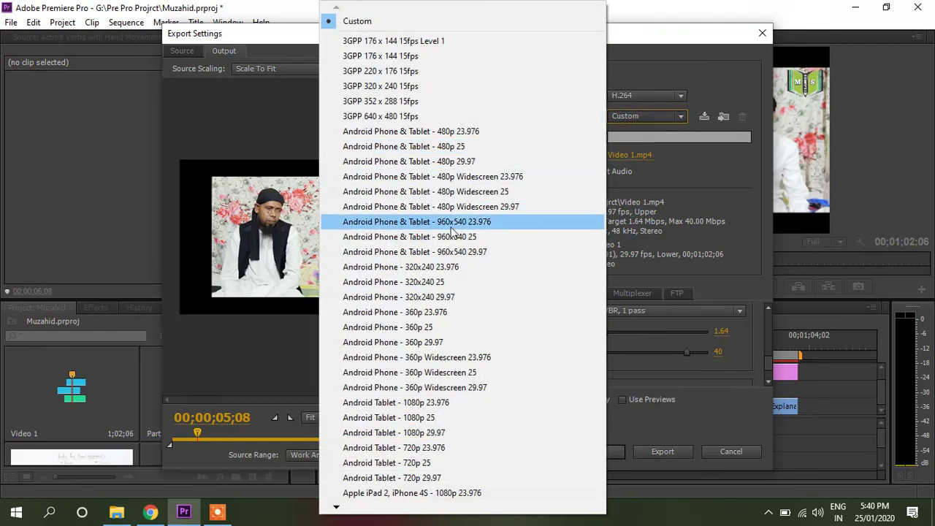
pyautogui.click(394, 282)
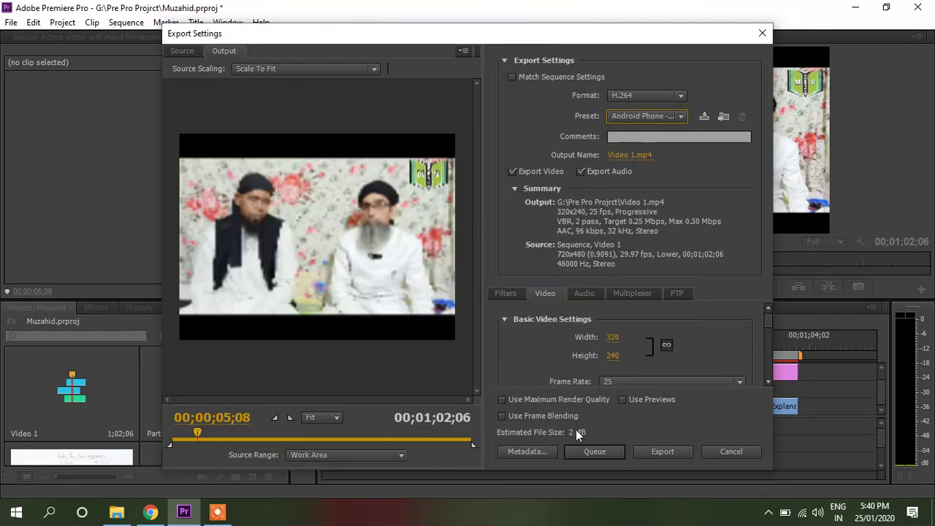
pyautogui.moveTo(197, 435); pyautogui.dragTo(272, 435)
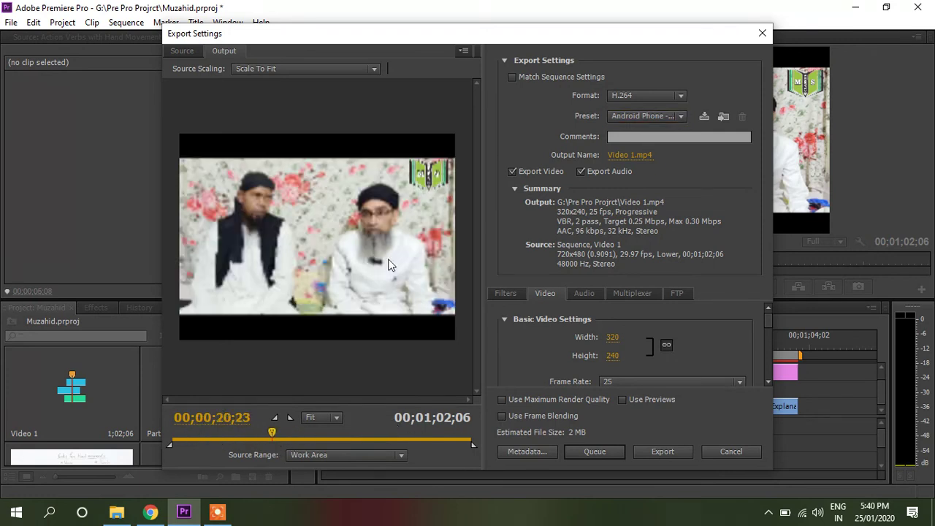
# Try the export presets Android Phone & Tablet - 480p 25 and Apple iPad 2, iPhone 4S - 1080p 25
pyautogui.click(647, 115)
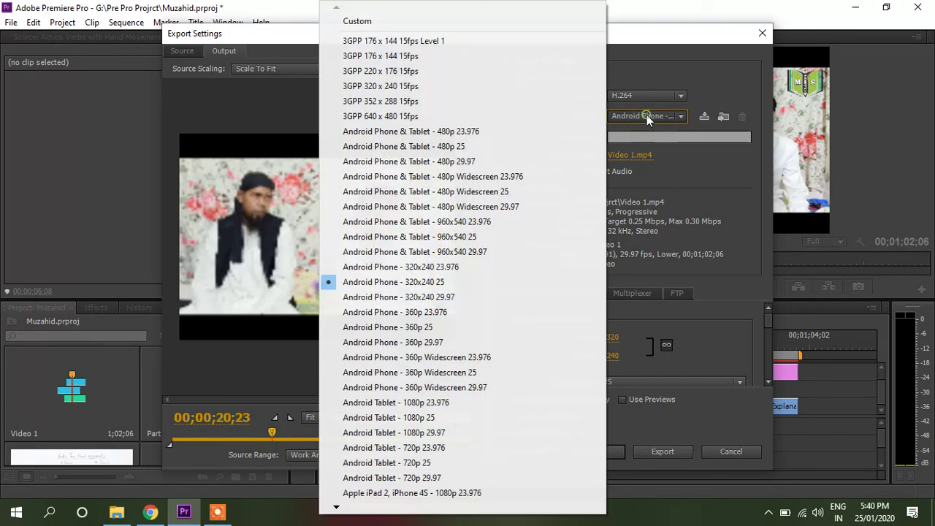
pyautogui.click(373, 146)
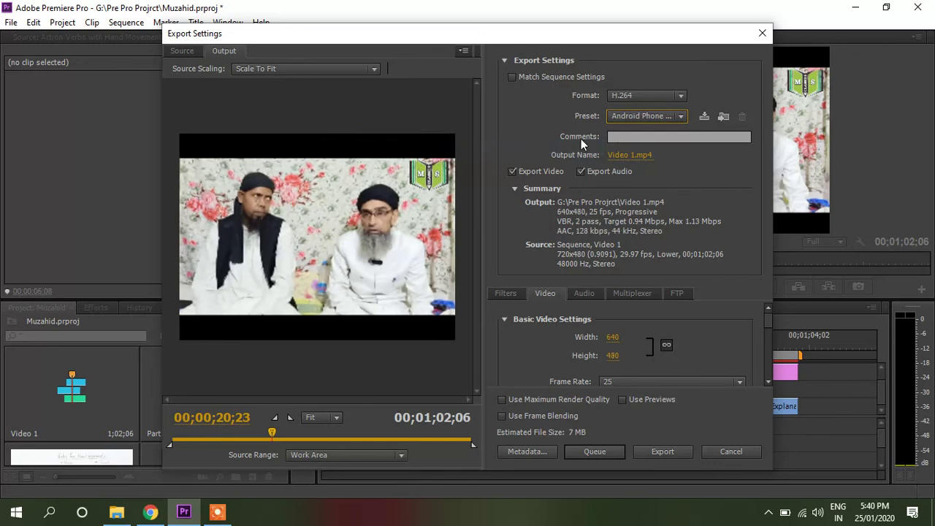
pyautogui.click(634, 115)
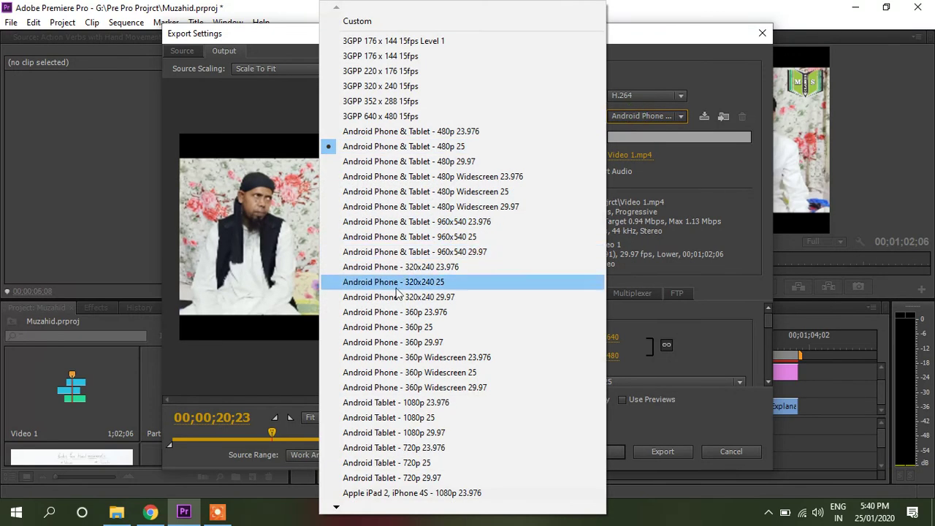
pyautogui.click(338, 507)
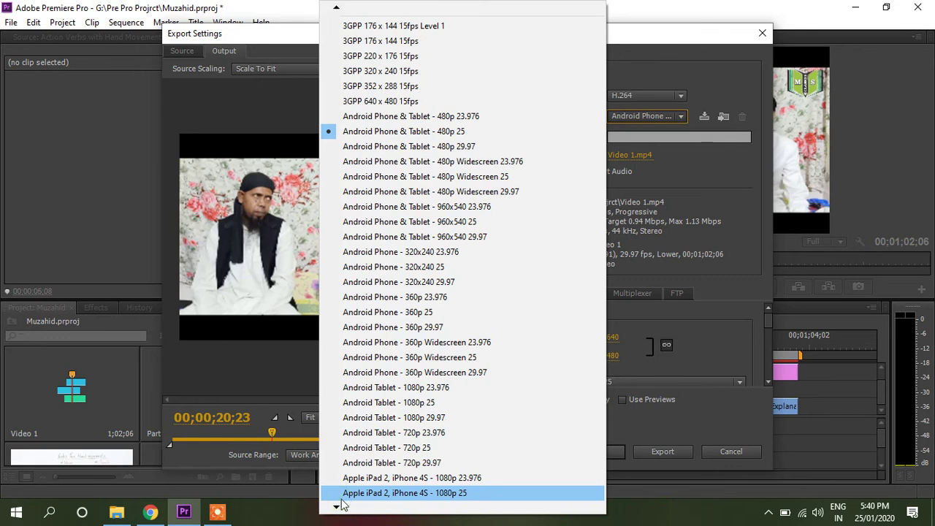
pyautogui.click(341, 498)
# Apply the HD 1080p 29.97 export preset and enable maximum render quality
pyautogui.click(680, 116)
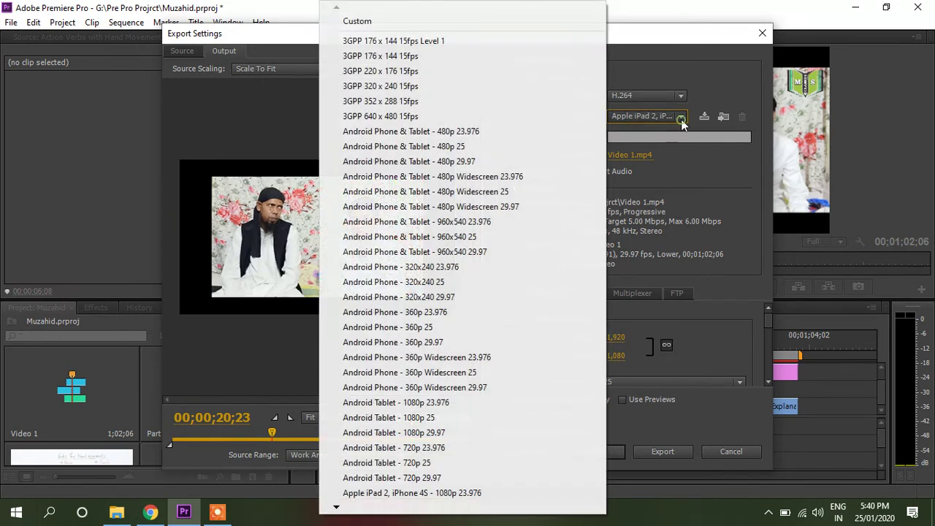
pyautogui.click(334, 509)
pyautogui.moveTo(335, 509)
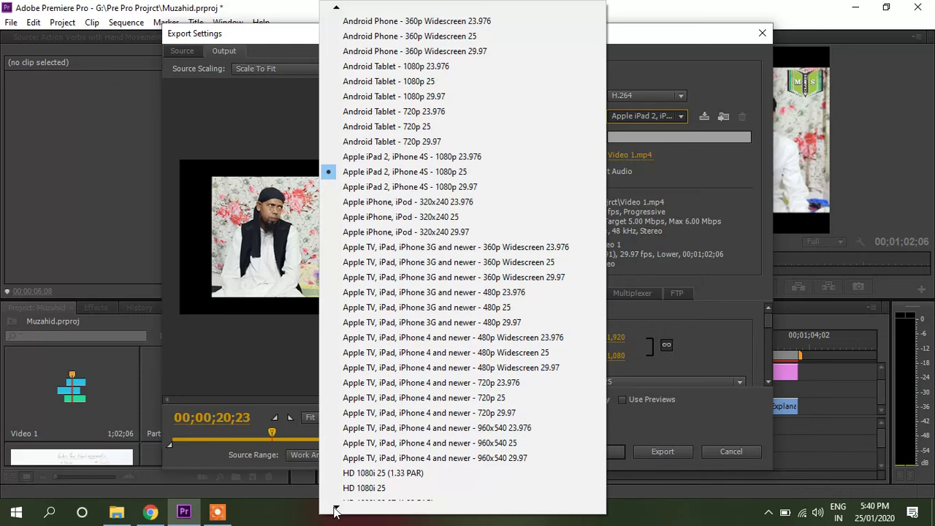
pyautogui.click(361, 474)
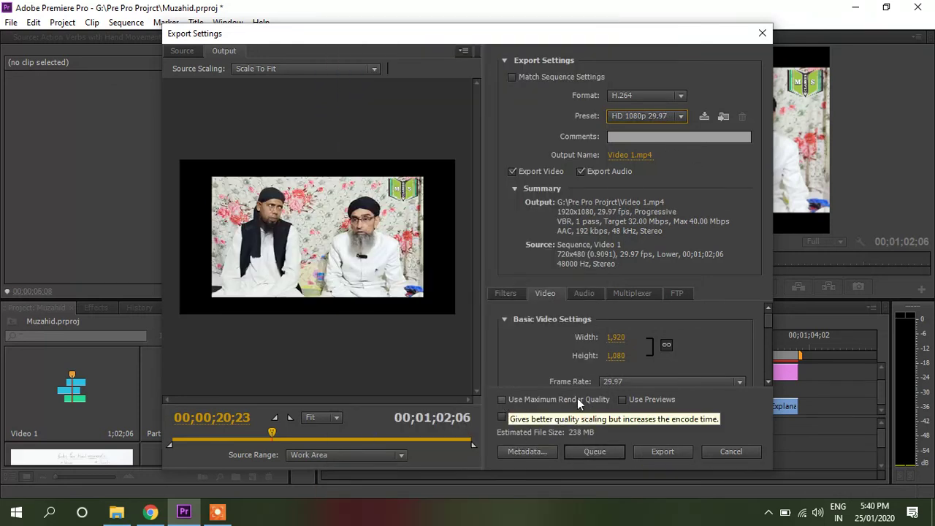
pyautogui.click(501, 400)
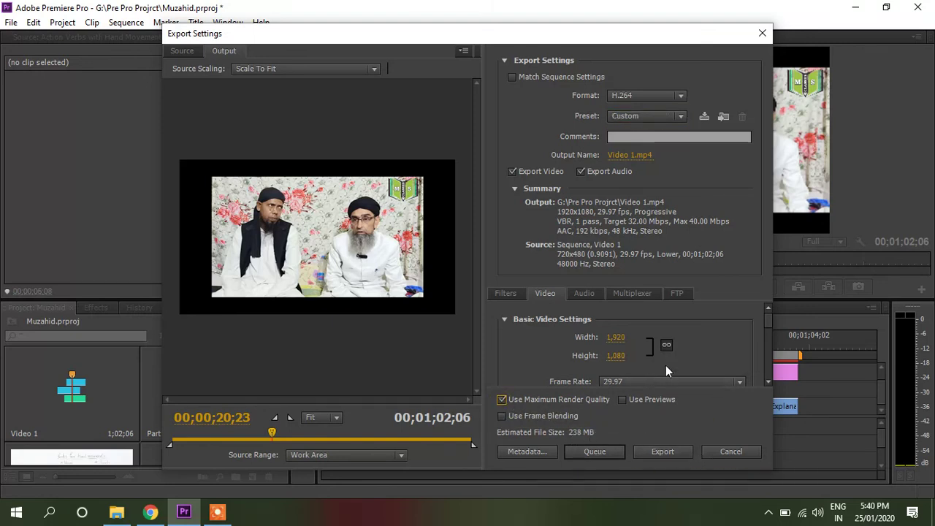
# Lower the target bitrate to about 2.12 Mbps and the maximum to about 19.11 Mbps, and start exporting Video 1.mp4
pyautogui.scroll(-6, 767, 337)
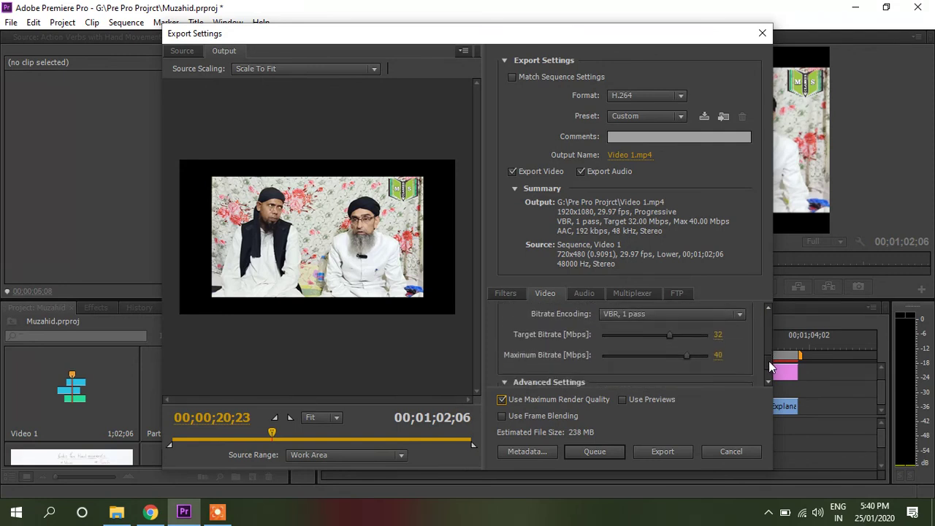
pyautogui.moveTo(668, 335); pyautogui.dragTo(612, 337)
pyautogui.moveTo(691, 353)
pyautogui.mouseDown()
pyautogui.moveTo(621, 358)
pyautogui.moveTo(679, 352)
pyautogui.mouseUp()
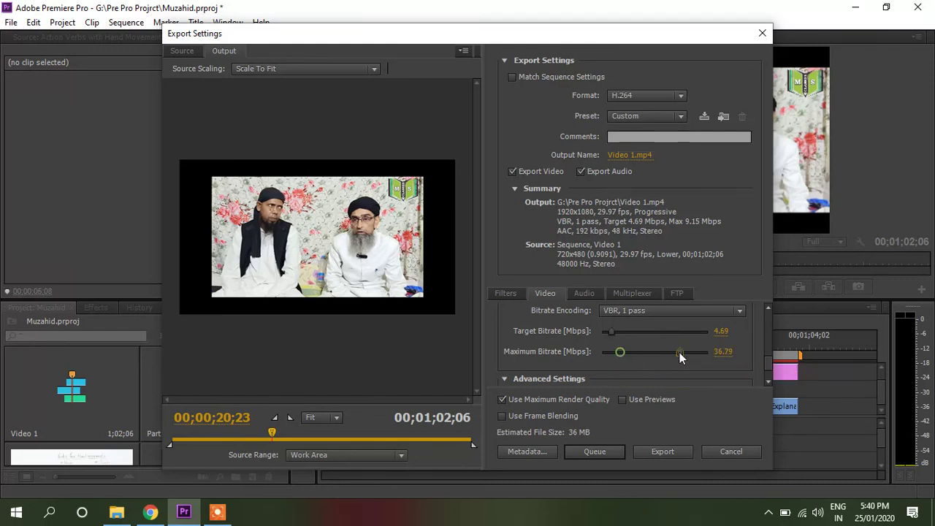
pyautogui.moveTo(614, 335); pyautogui.dragTo(605, 332)
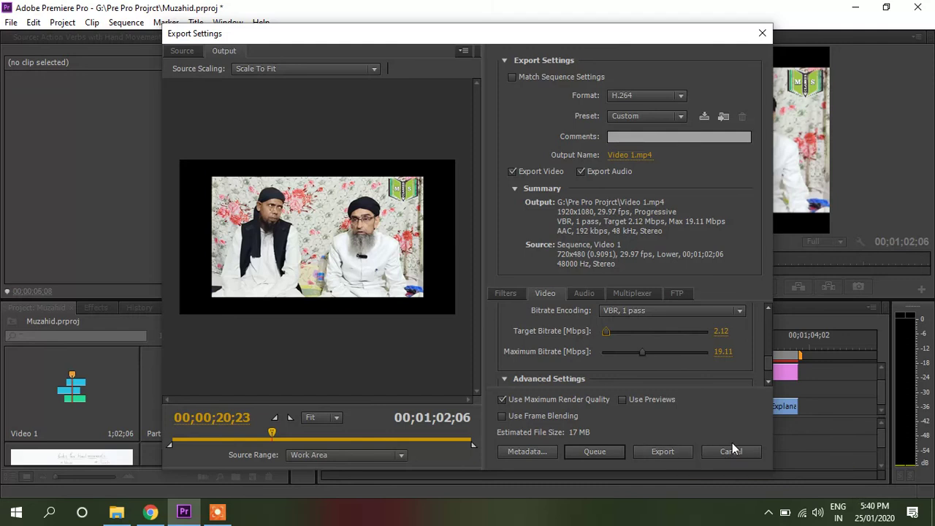
pyautogui.click(676, 451)
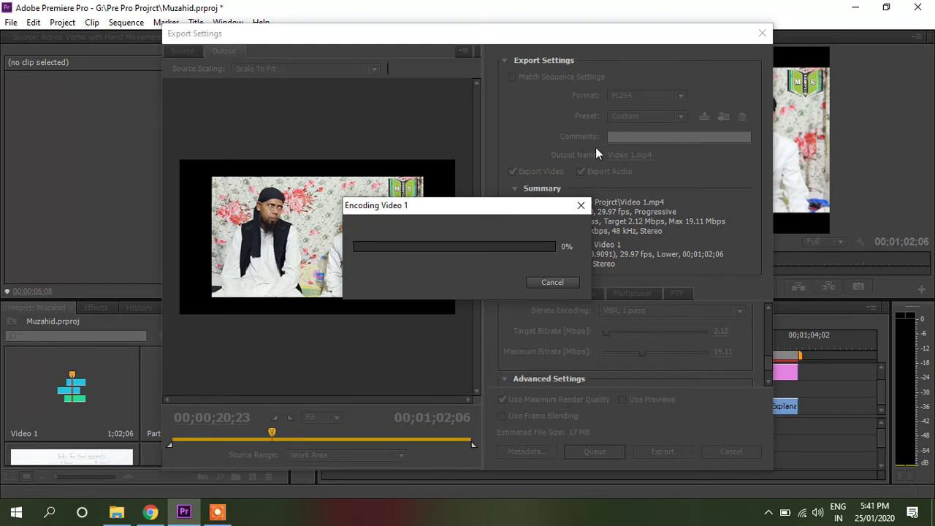
pyautogui.click(218, 511)
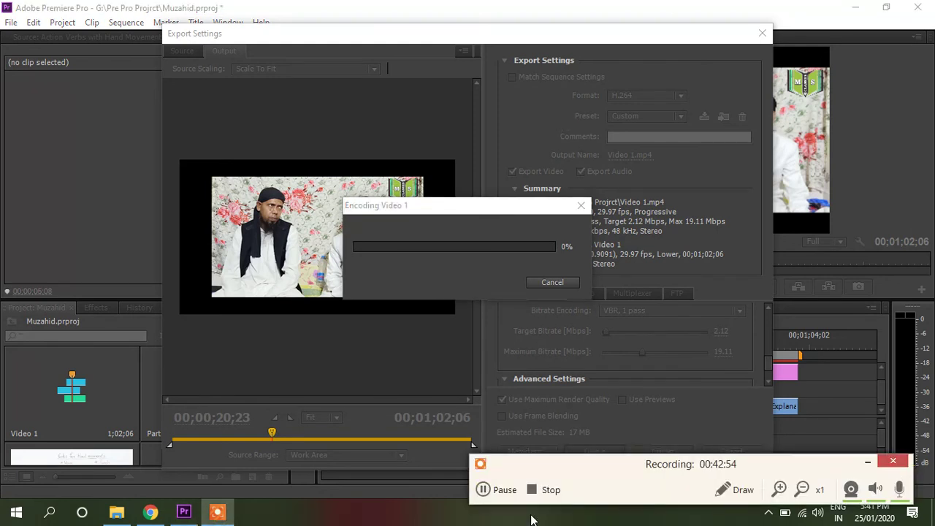